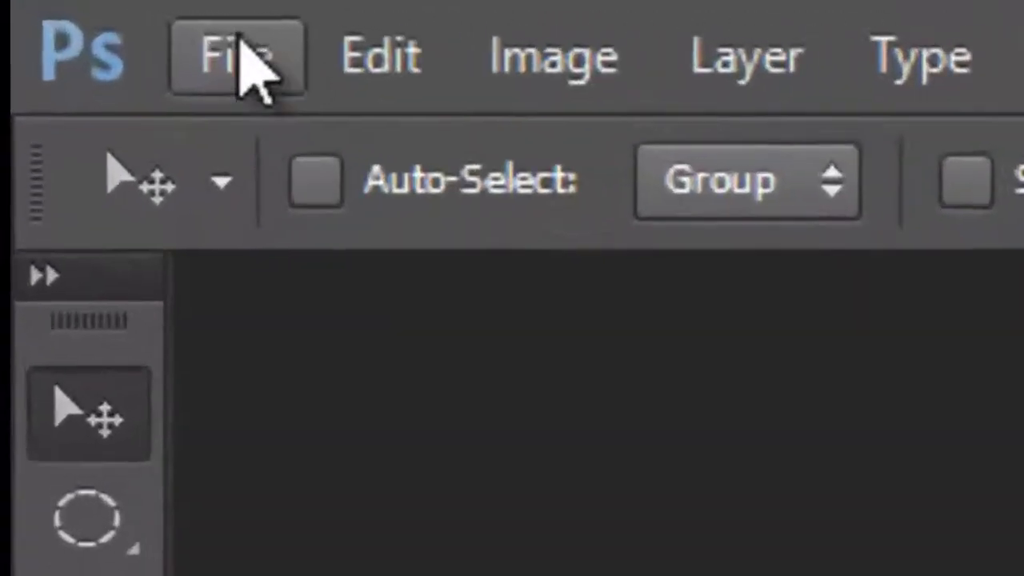
Create a new 500 × 500 pixel document at 72 pixels/inch in RGB Color with transparent background contents.
{"action": "left_click", "coordinate": [46, 10]}
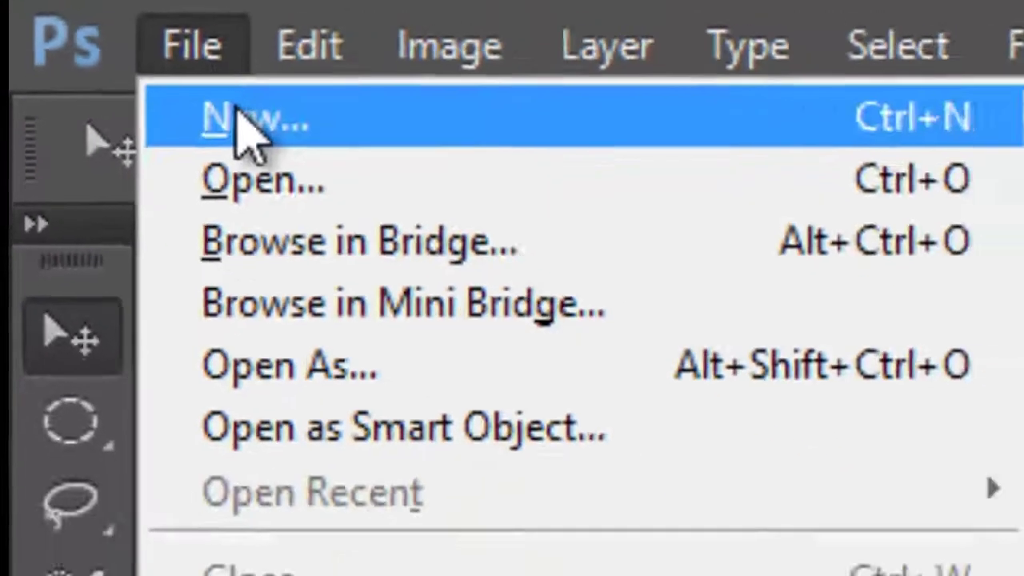
{"action": "left_click", "coordinate": [336, 163]}
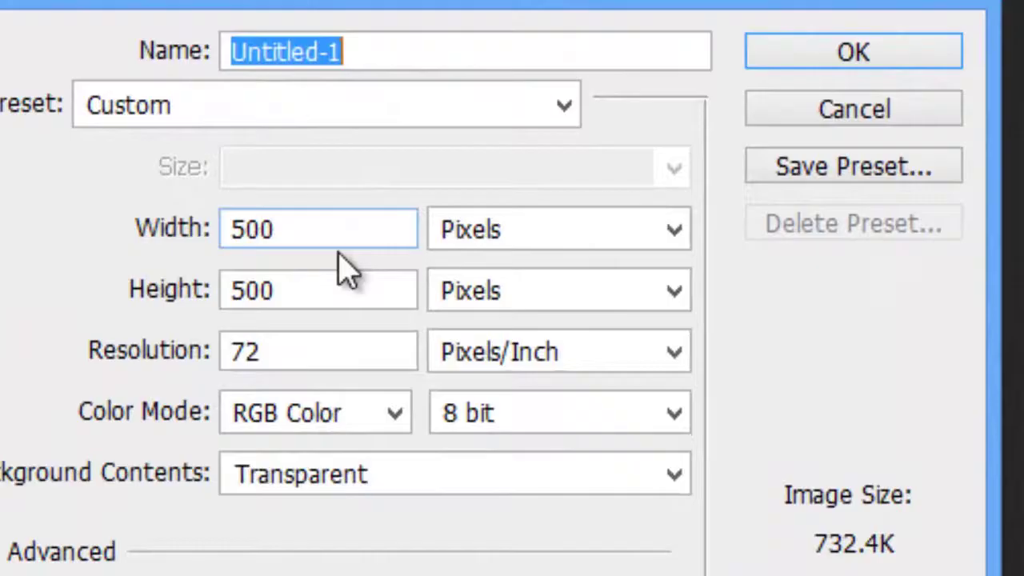
{"action": "left_click", "coordinate": [448, 198]}
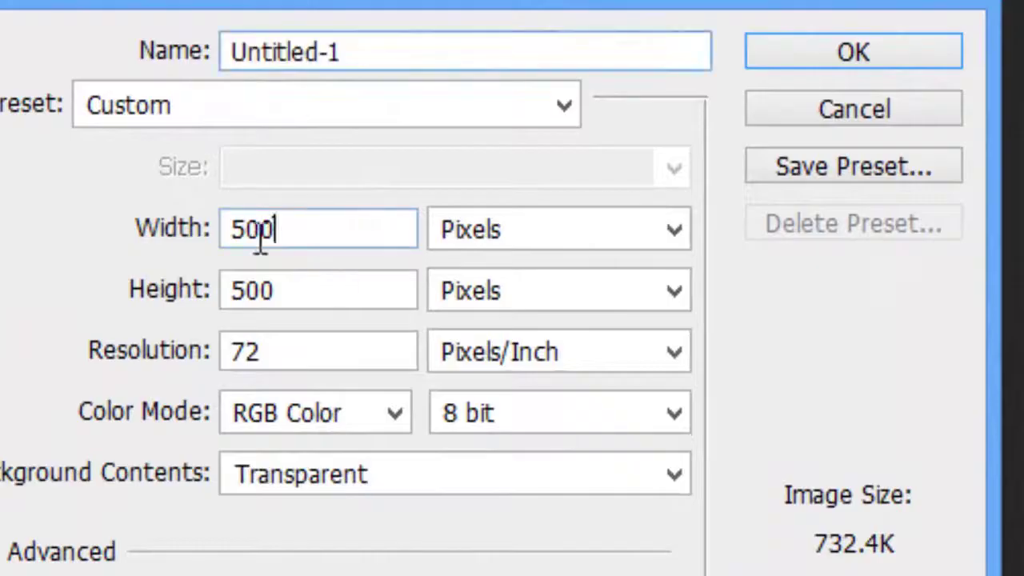
{"action": "double_click", "coordinate": [261, 240]}
{"action": "double_click", "coordinate": [299, 293]}
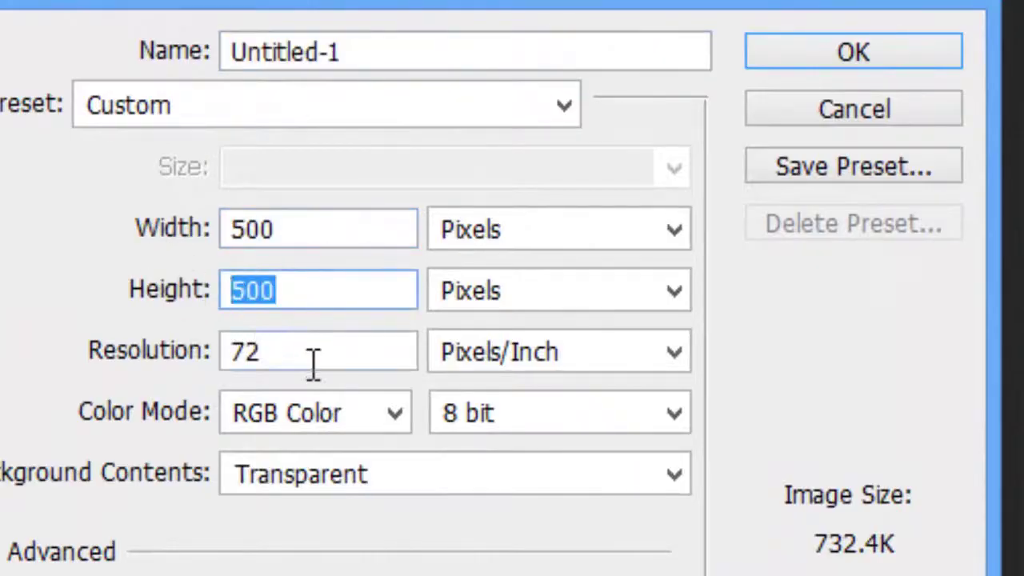
{"action": "double_click", "coordinate": [272, 347]}
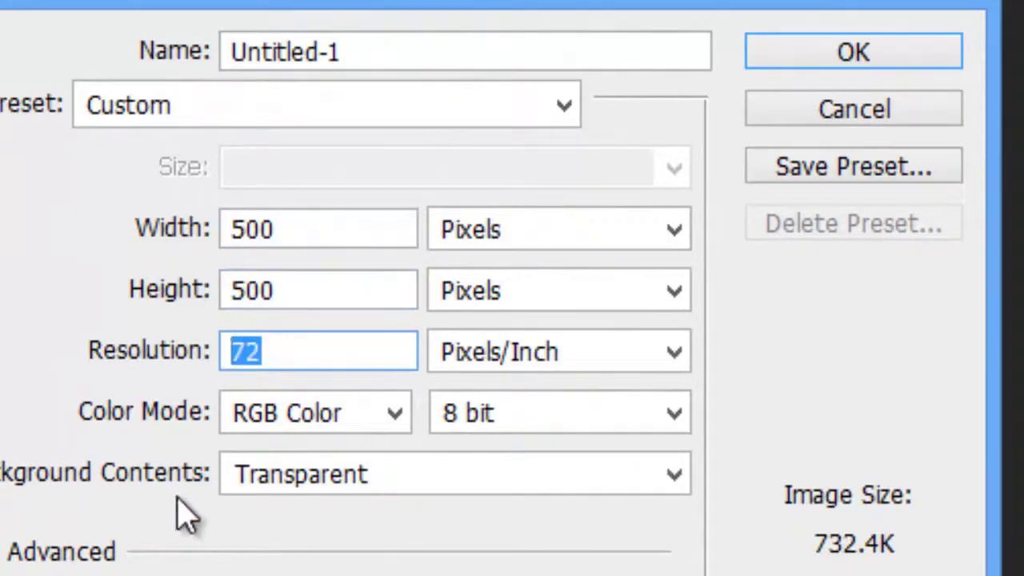
{"action": "left_click", "coordinate": [312, 483]}
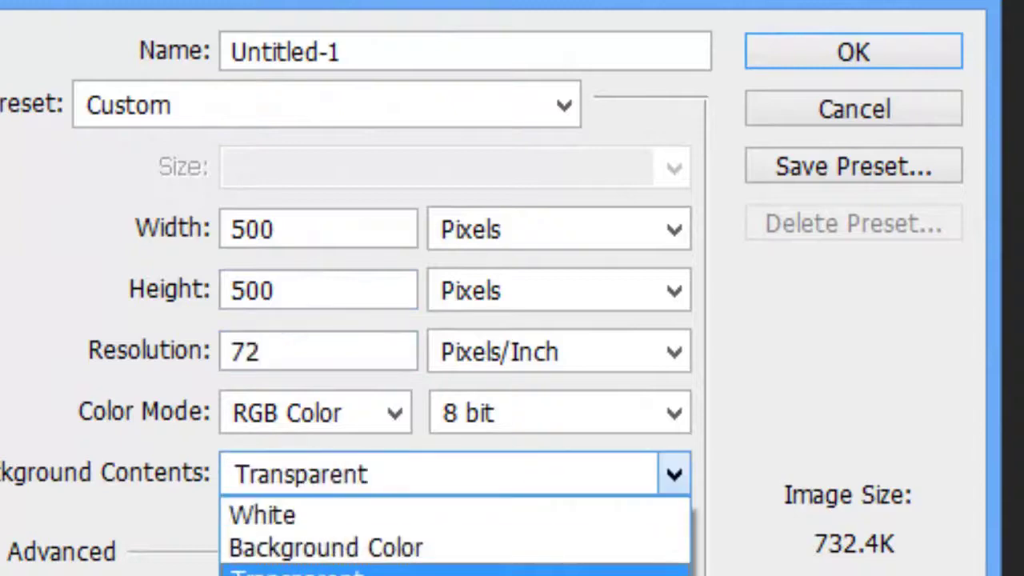
{"action": "left_click", "coordinate": [361, 480]}
{"action": "left_click", "coordinate": [340, 485]}
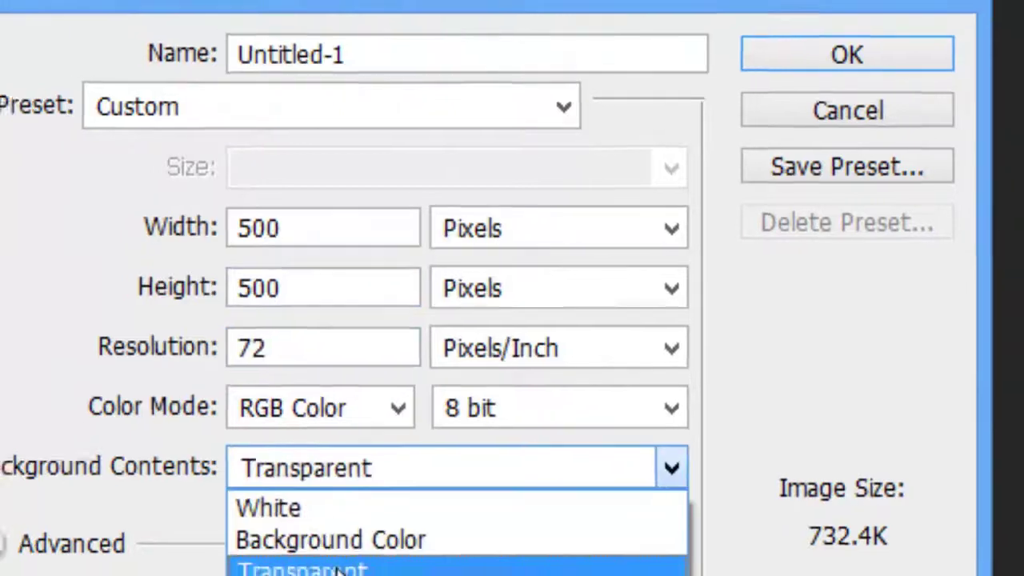
{"action": "left_click", "coordinate": [336, 570]}
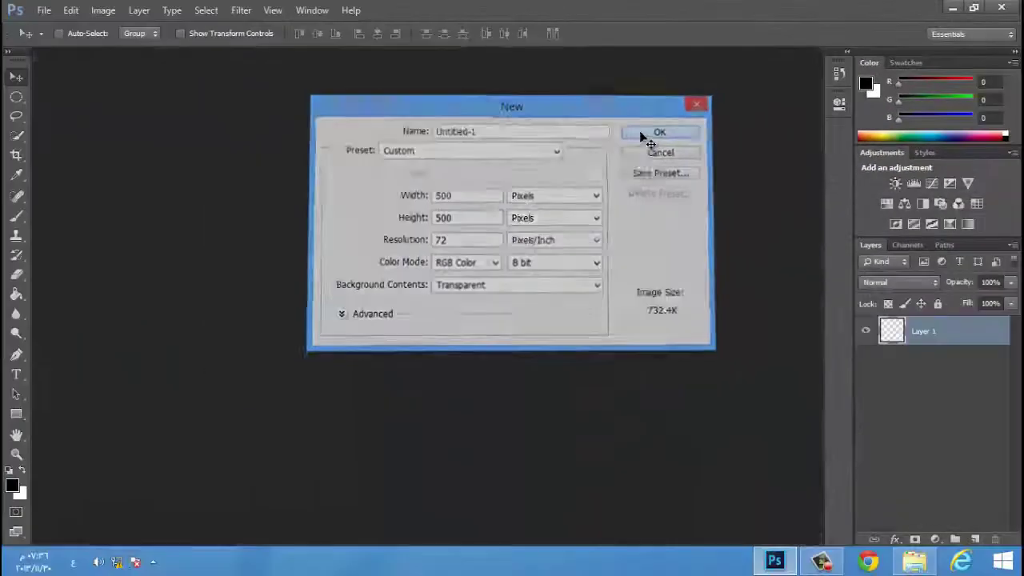
{"action": "left_click", "coordinate": [532, 232]}
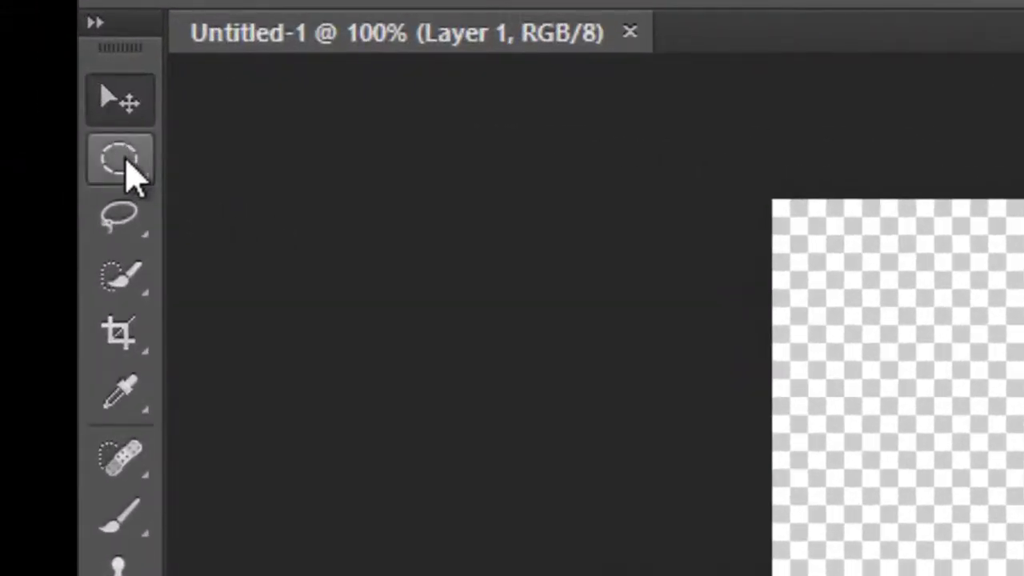
Draw a large, slightly wide elliptical selection across the middle of the canvas with the Elliptical Marquee tool.
{"action": "left_click", "coordinate": [124, 164]}
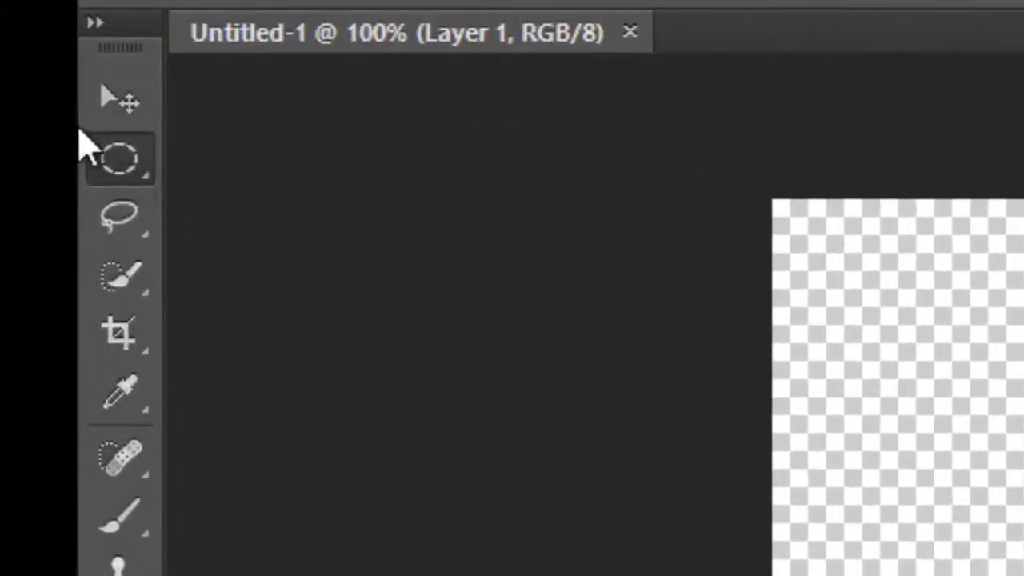
{"action": "left_click_drag", "start_coordinate": [120, 172], "coordinate": [212, 212]}
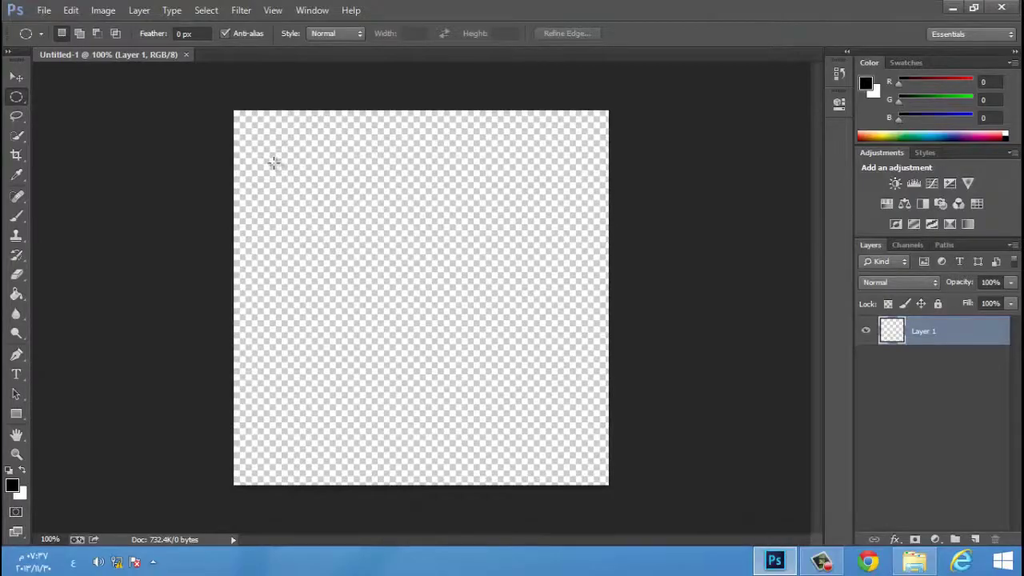
{"action": "key", "text": "ctrl"}
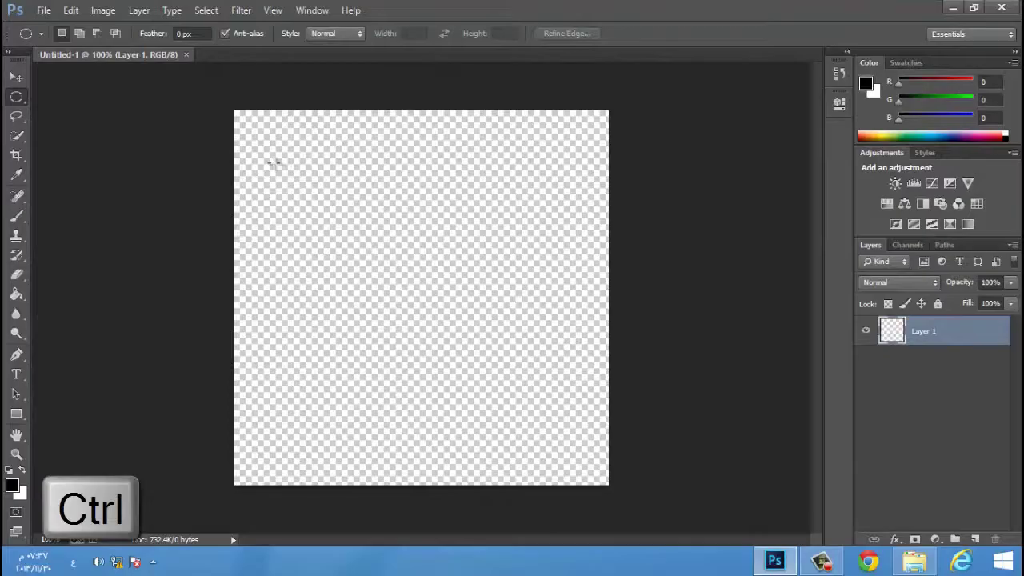
{"action": "left_click_drag", "start_coordinate": [274, 163], "coordinate": [556, 405]}
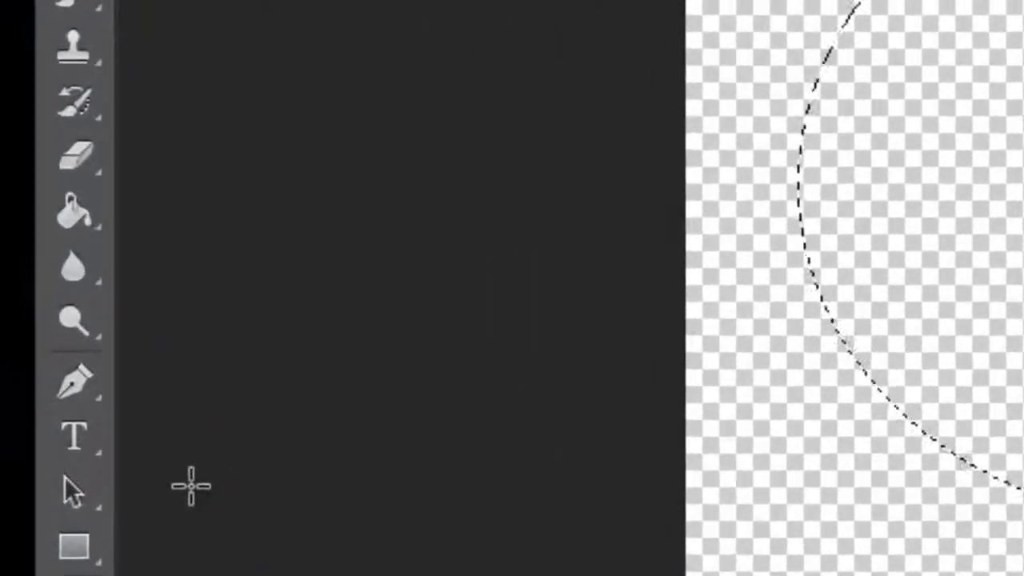
Fill the elliptical selection with black using the Paint Bucket tool.
{"action": "left_click", "coordinate": [74, 214]}
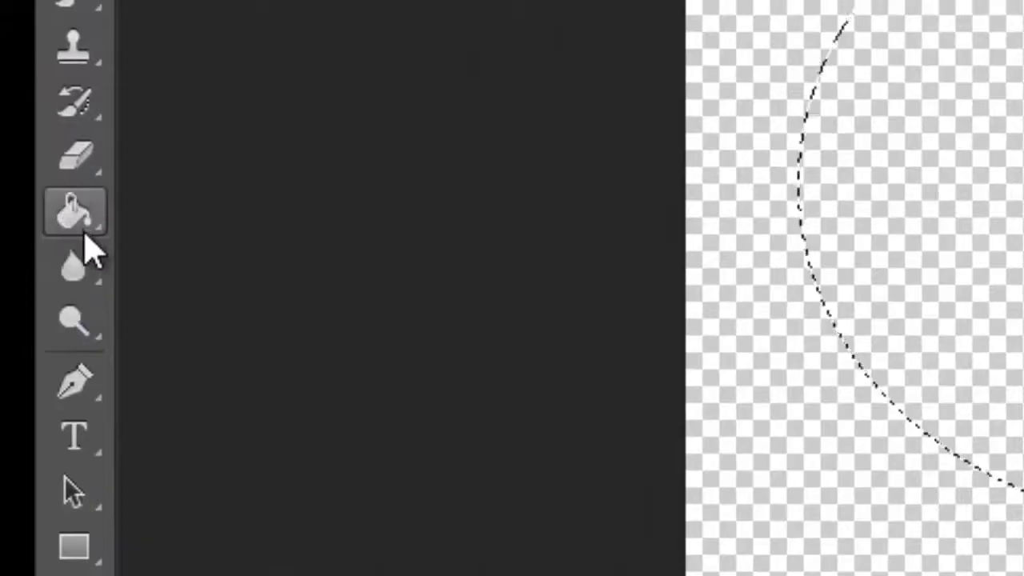
{"action": "right_click", "coordinate": [87, 229]}
{"action": "left_click", "coordinate": [143, 250]}
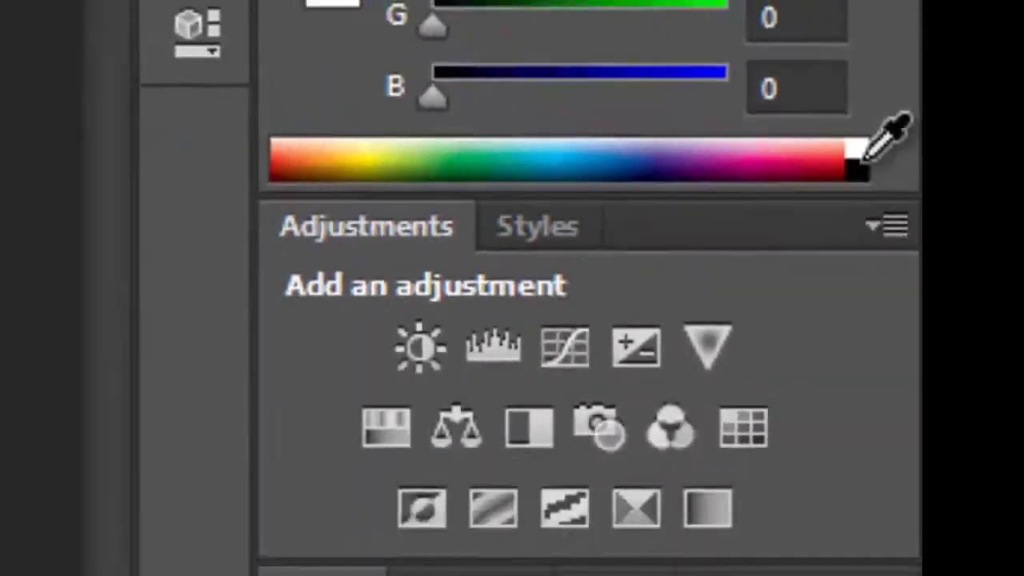
{"action": "left_click", "coordinate": [791, 156]}
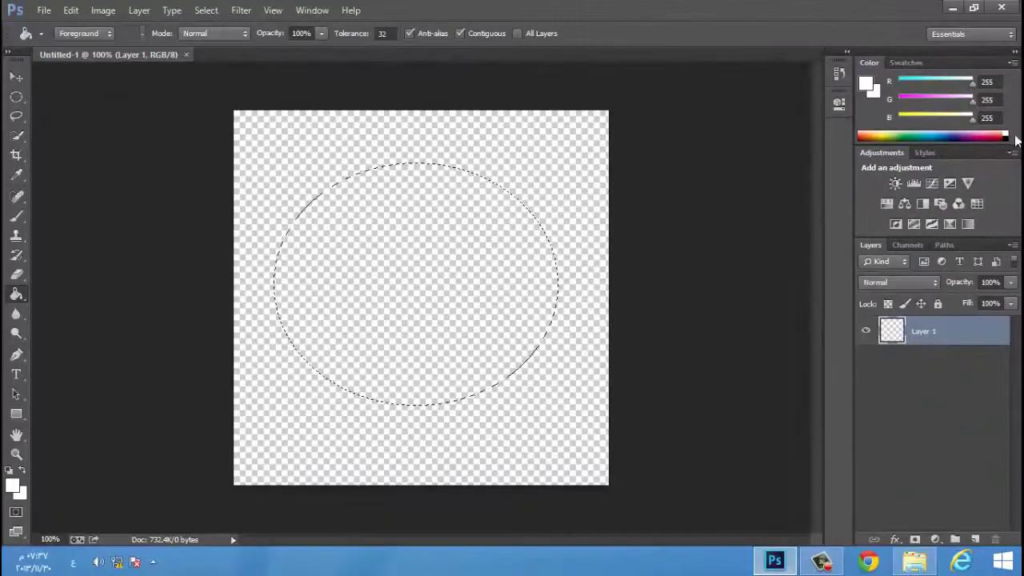
{"action": "left_click", "coordinate": [1007, 136]}
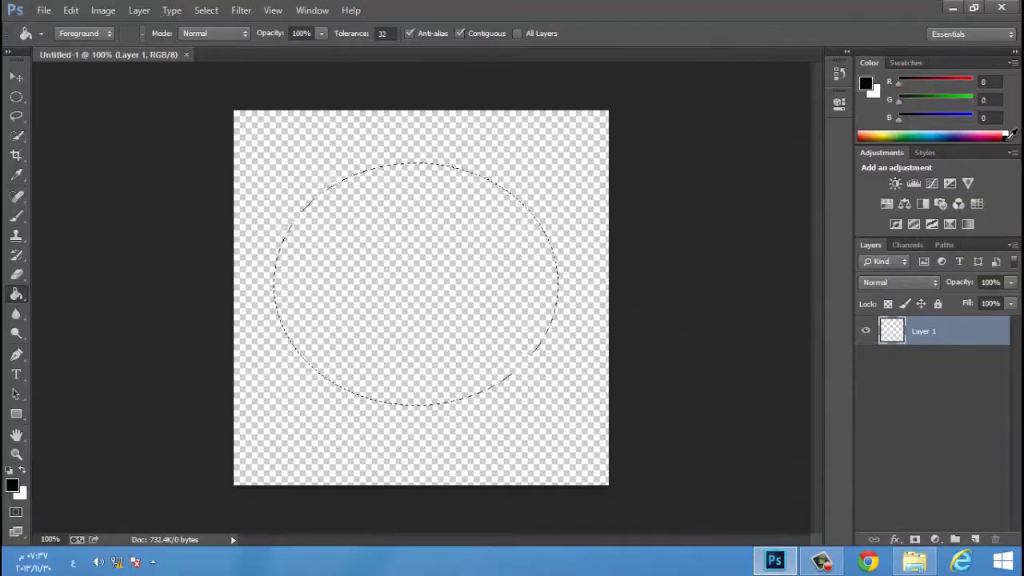
{"action": "left_click", "coordinate": [480, 331]}
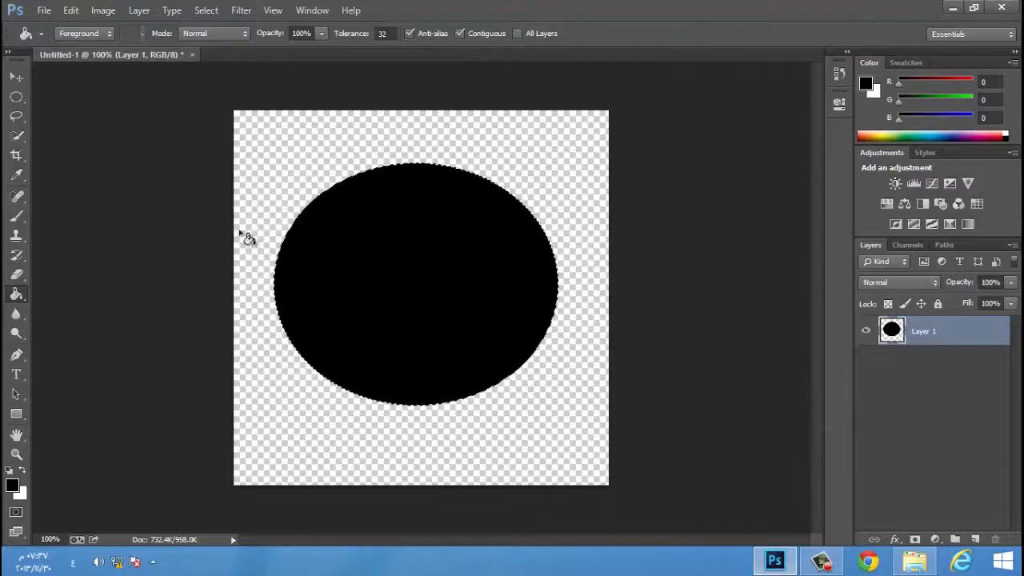
Deselect the black ellipse and move it slightly down on the canvas.
{"action": "left_click", "coordinate": [16, 96]}
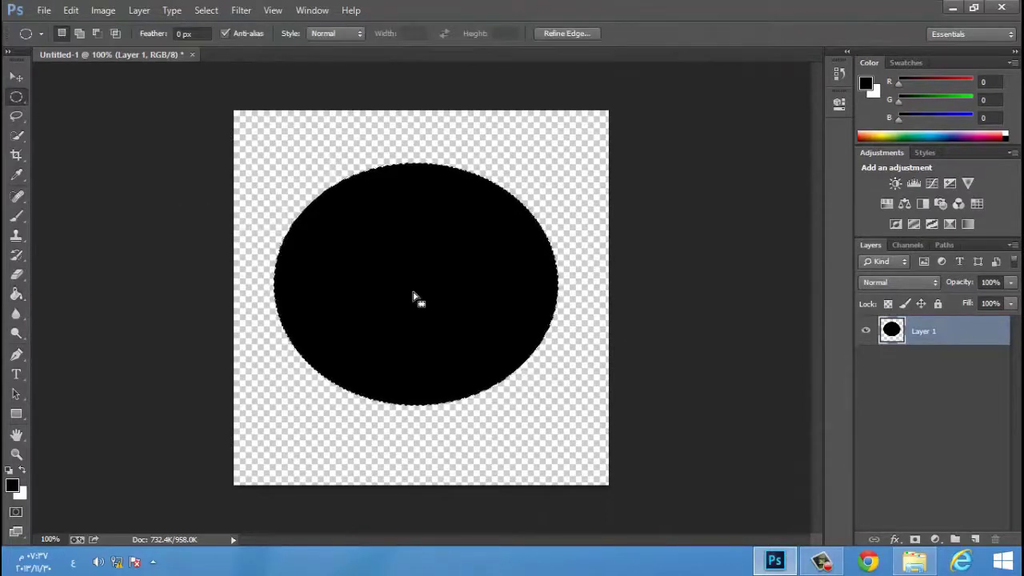
{"action": "right_click", "coordinate": [413, 292]}
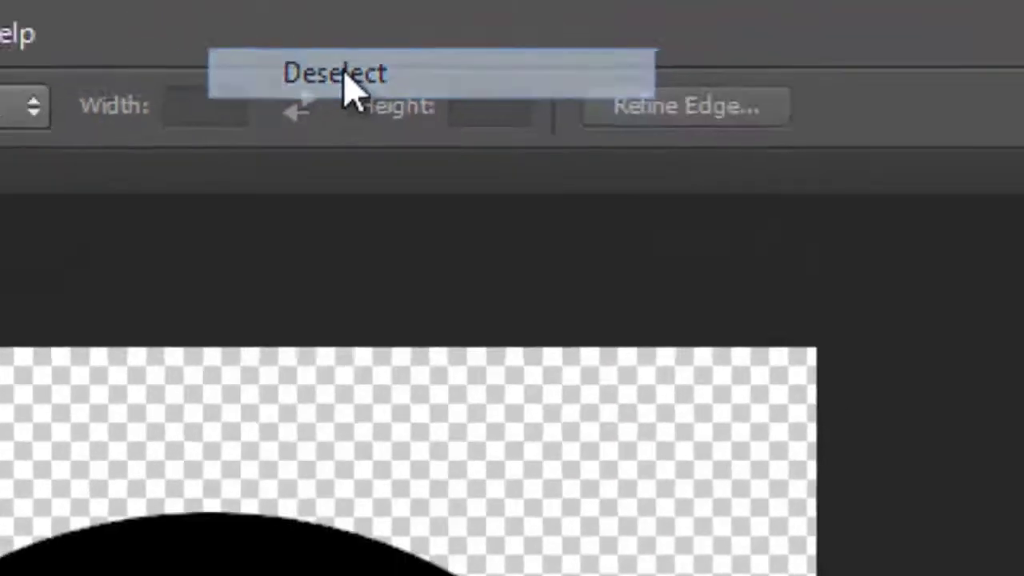
{"action": "left_click", "coordinate": [280, 104]}
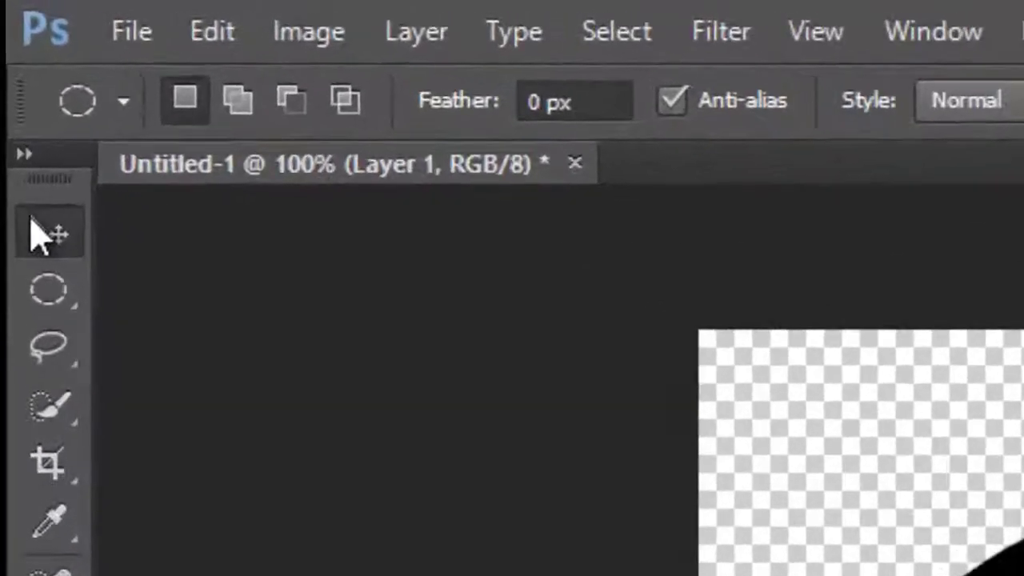
{"action": "left_click", "coordinate": [16, 77]}
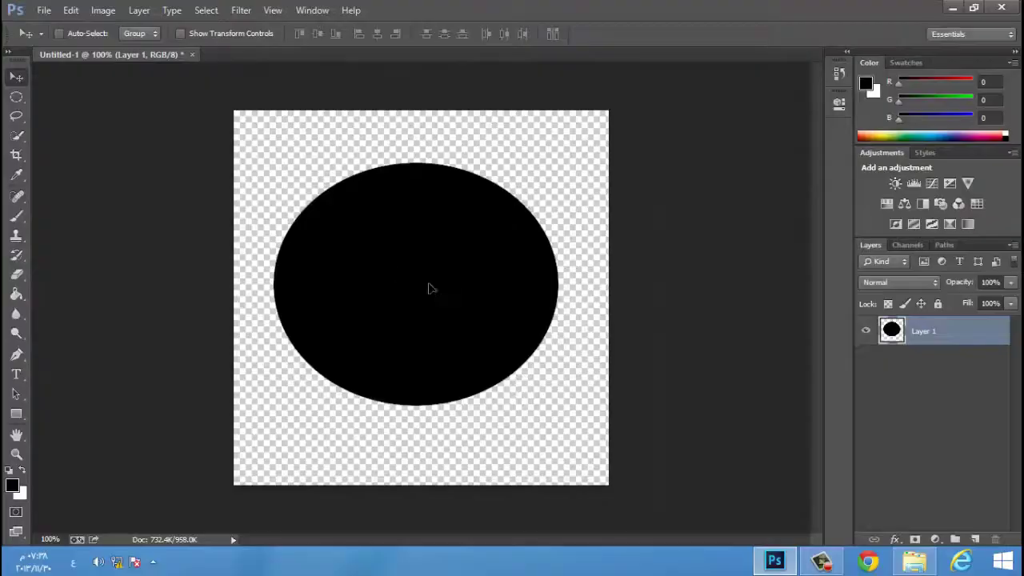
{"action": "left_click_drag", "start_coordinate": [430, 288], "coordinate": [436, 296]}
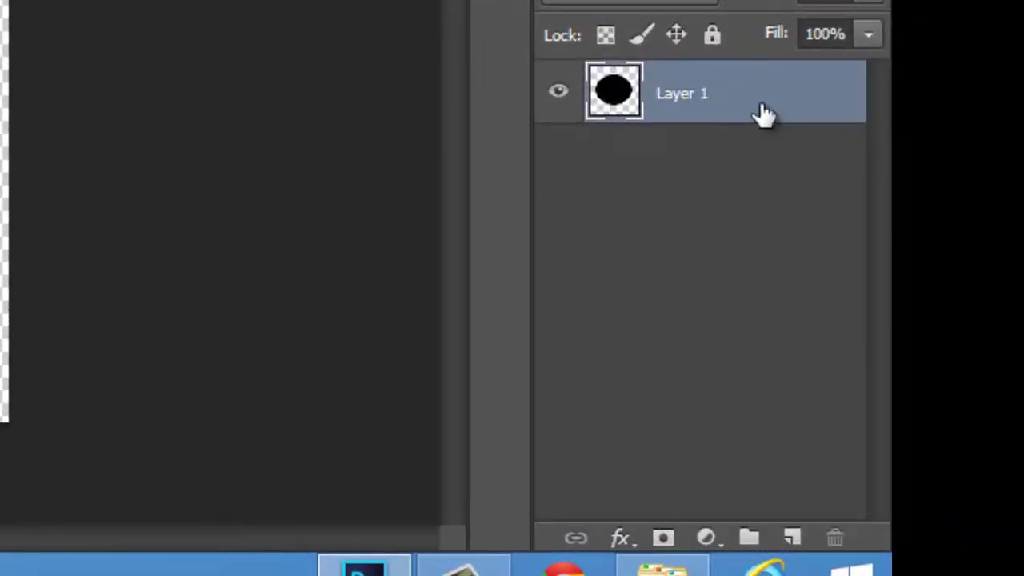
Duplicate Layer 1 and hide the copy.
{"action": "left_click_drag", "start_coordinate": [754, 110], "coordinate": [798, 543]}
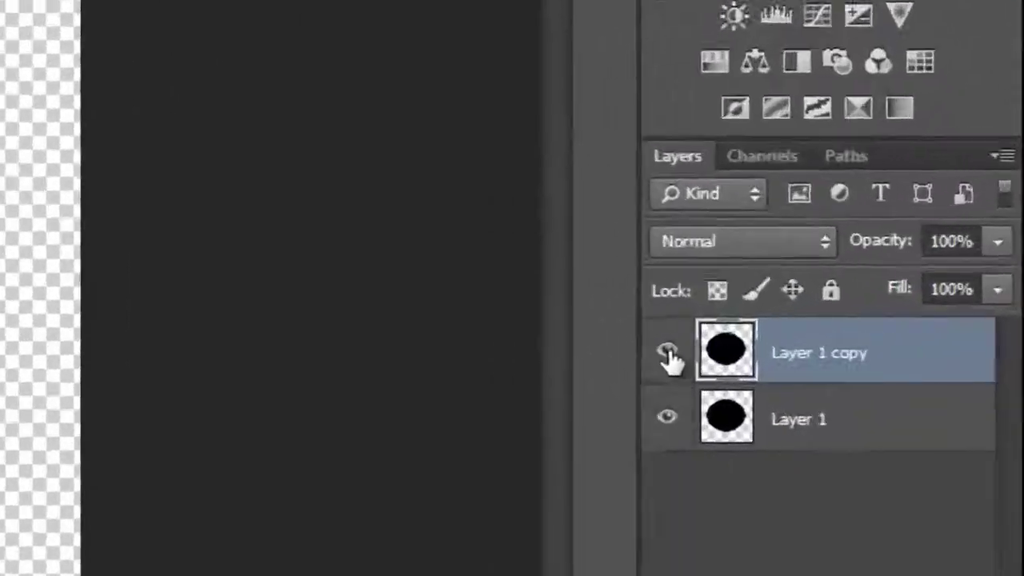
{"action": "left_click", "coordinate": [667, 352]}
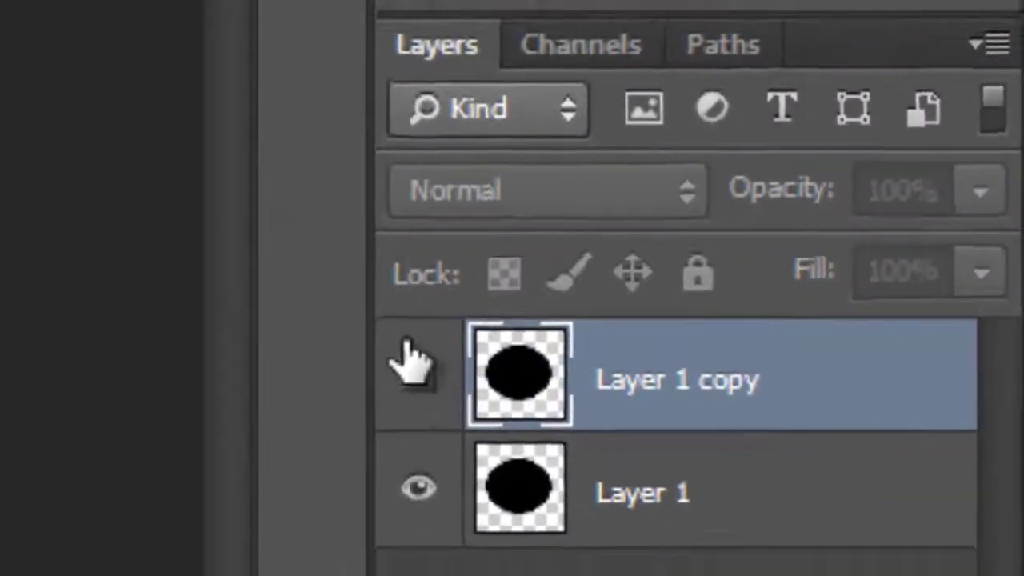
Apply an Inner Bevel through Bevel & Emboss to Layer 1 with depth 1000%, size 24 px and soften 2 px.
{"action": "left_click", "coordinate": [704, 496]}
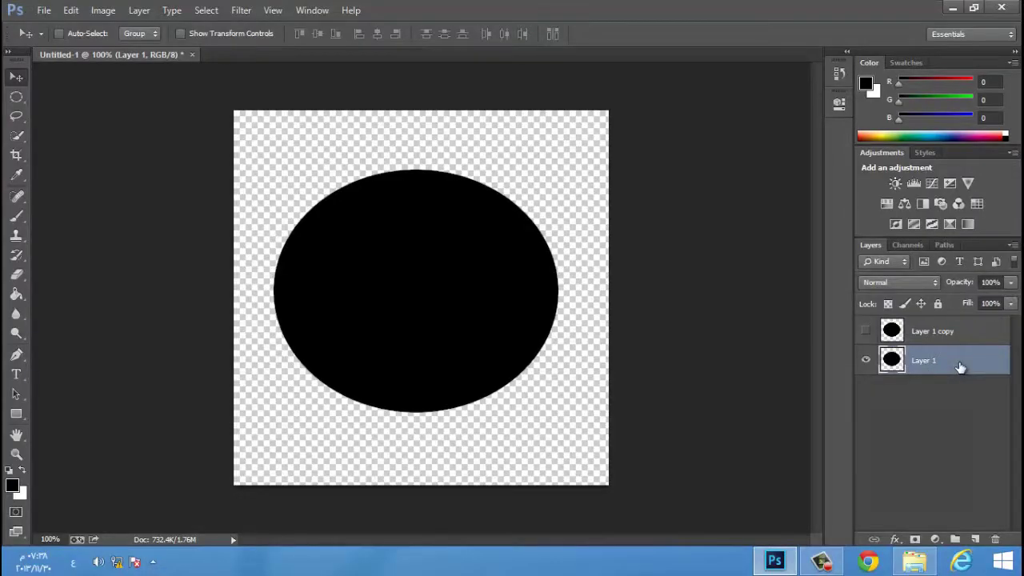
{"action": "double_click", "coordinate": [960, 366]}
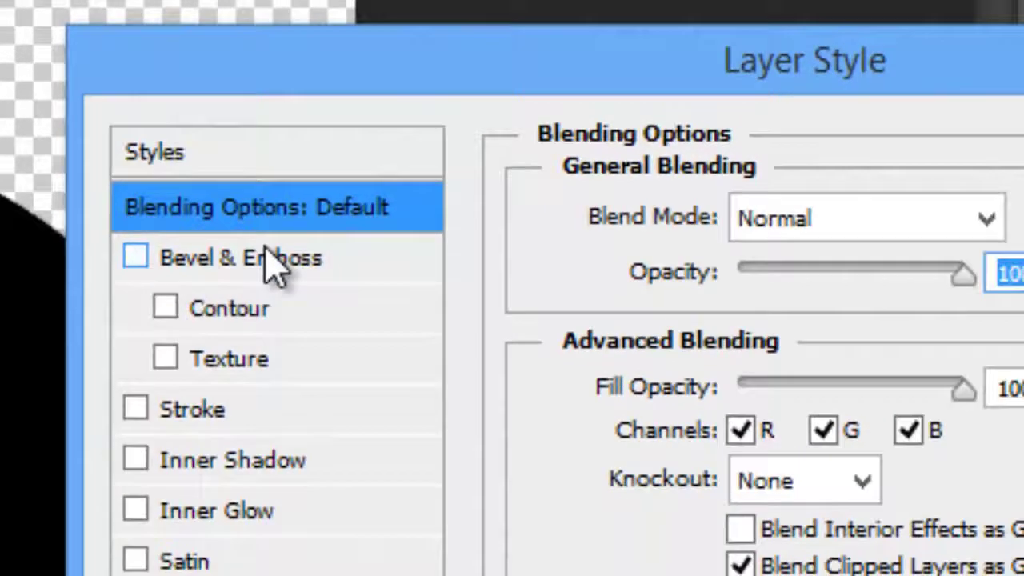
{"action": "left_click", "coordinate": [332, 308]}
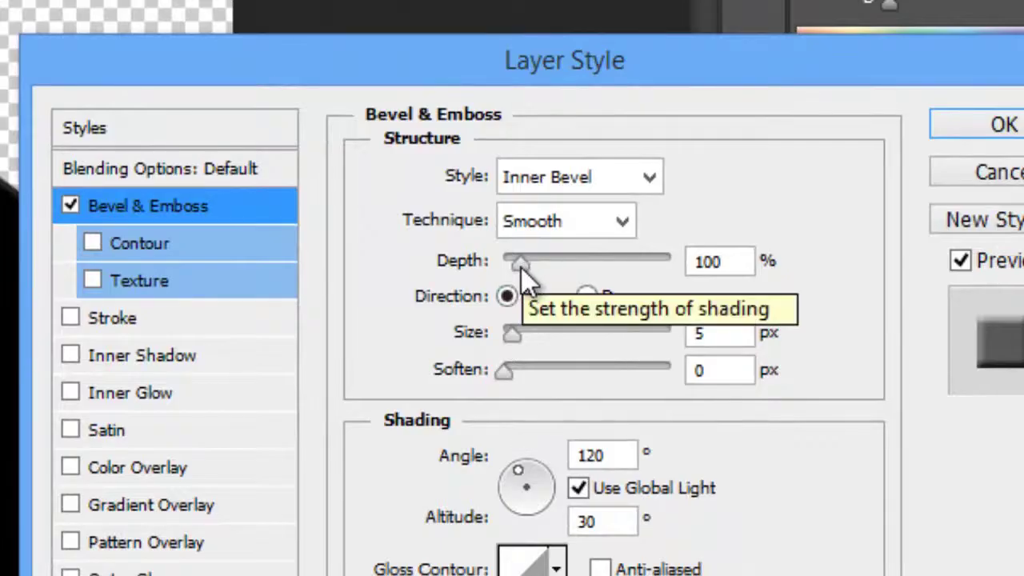
{"action": "left_click_drag", "start_coordinate": [521, 267], "coordinate": [755, 264]}
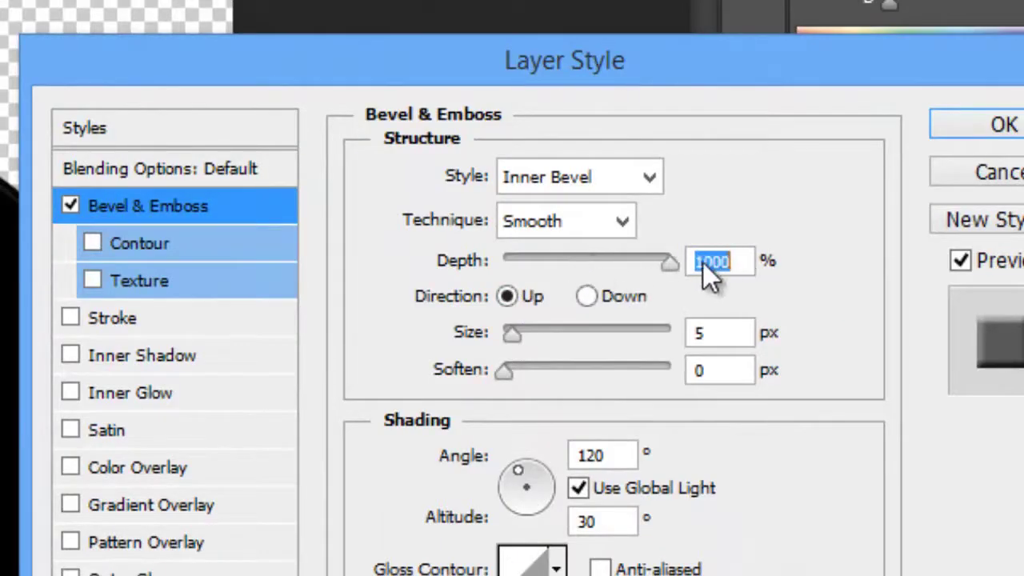
{"action": "left_click_drag", "start_coordinate": [669, 263], "coordinate": [697, 261]}
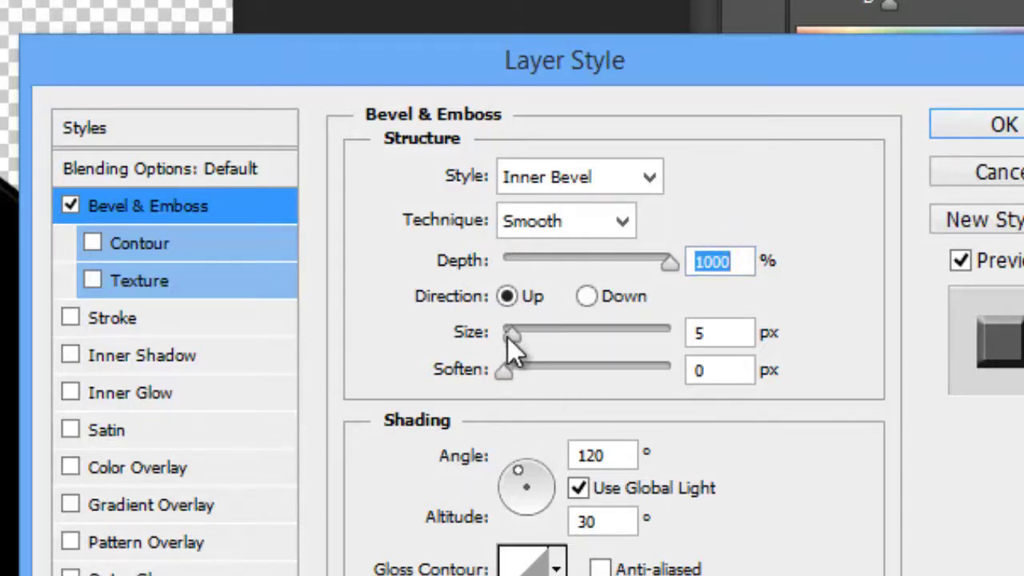
{"action": "left_click_drag", "start_coordinate": [512, 337], "coordinate": [527, 342]}
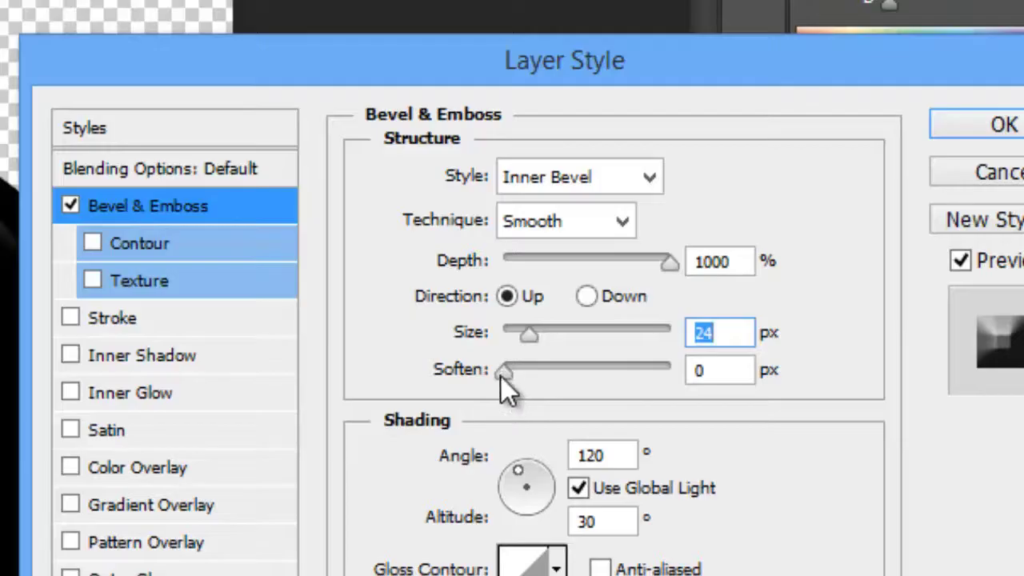
{"action": "left_click_drag", "start_coordinate": [505, 376], "coordinate": [516, 375]}
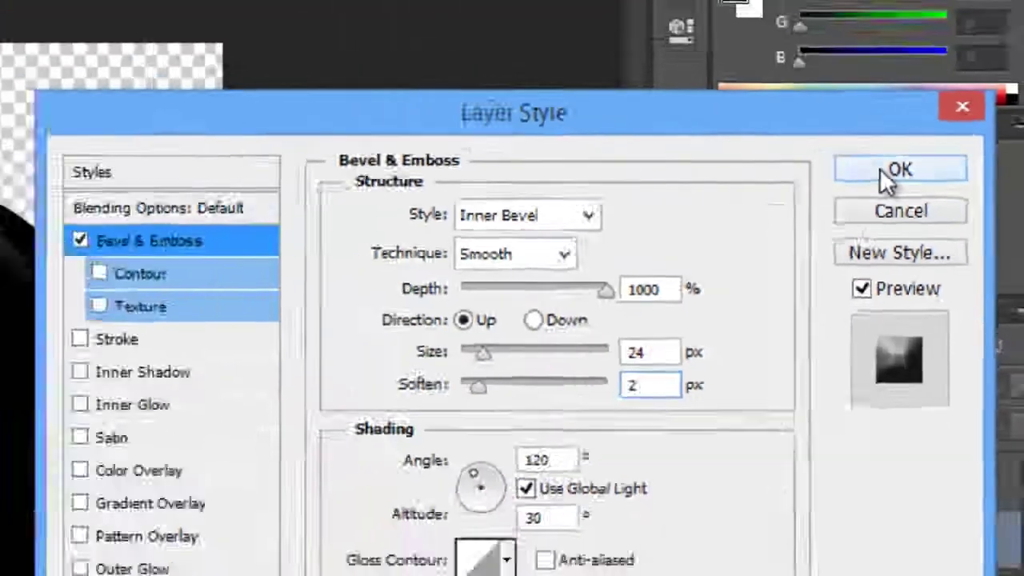
{"action": "left_click", "coordinate": [792, 159]}
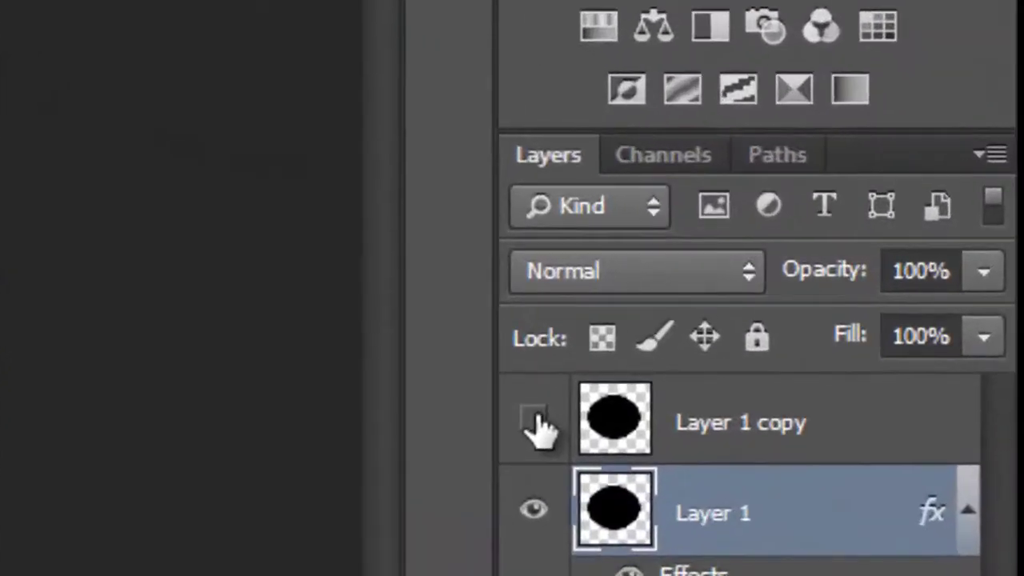
Make the hidden Layer 1 copy visible again above Layer 1.
{"action": "left_click", "coordinate": [535, 420]}
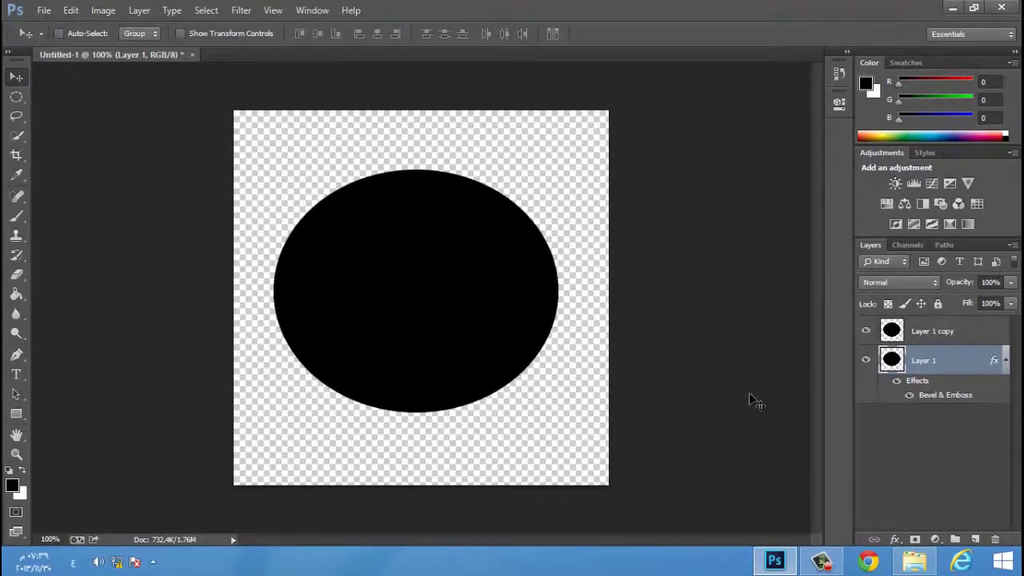
{"action": "key", "text": "ctrl+t"}
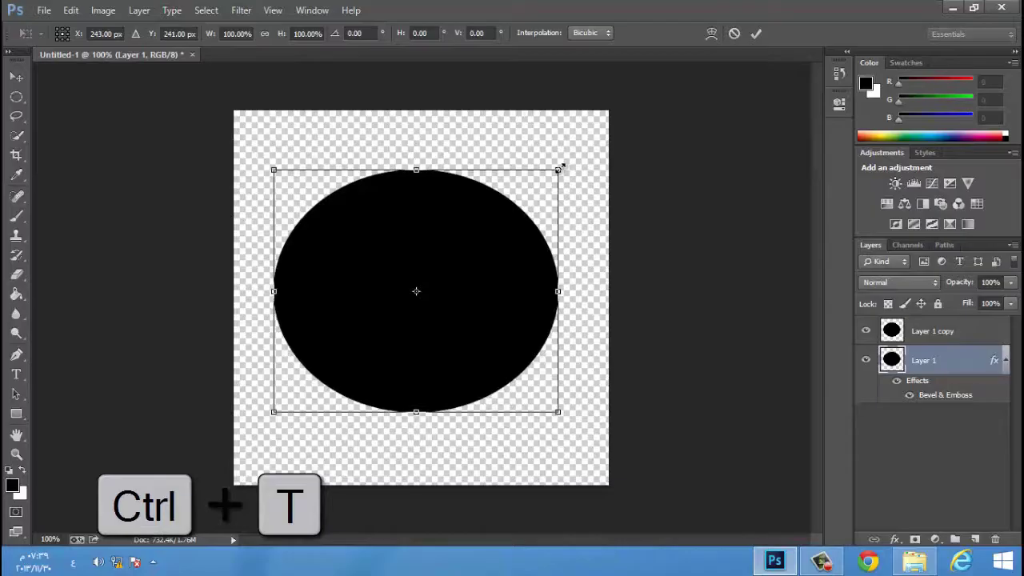
{"action": "left_click_drag", "start_coordinate": [552, 173], "coordinate": [539, 191]}
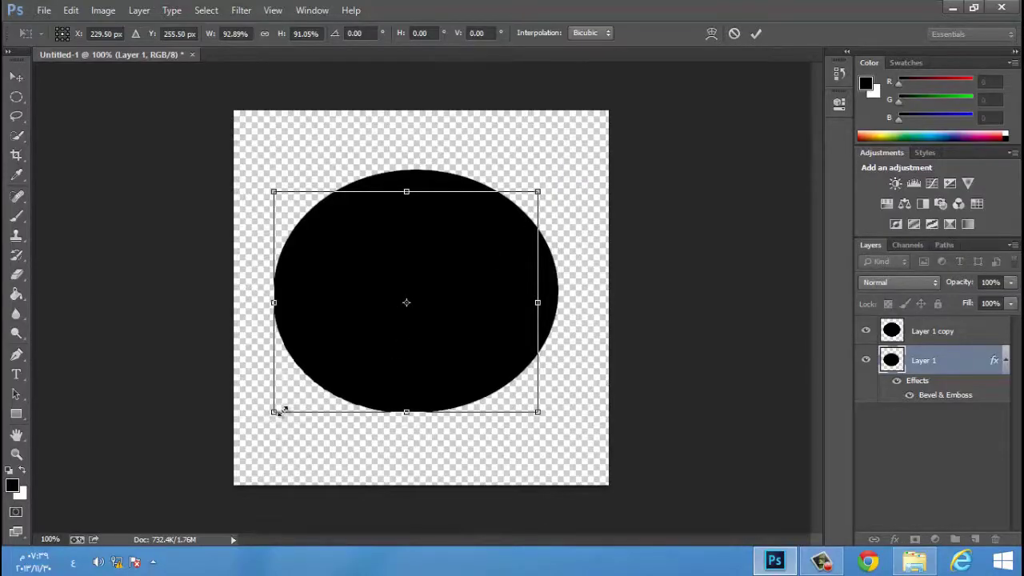
{"action": "mouse_move", "coordinate": [281, 410]}
{"action": "left_mouse_down"}
{"action": "mouse_move", "coordinate": [302, 399]}
{"action": "mouse_move", "coordinate": [293, 398]}
{"action": "left_mouse_up"}
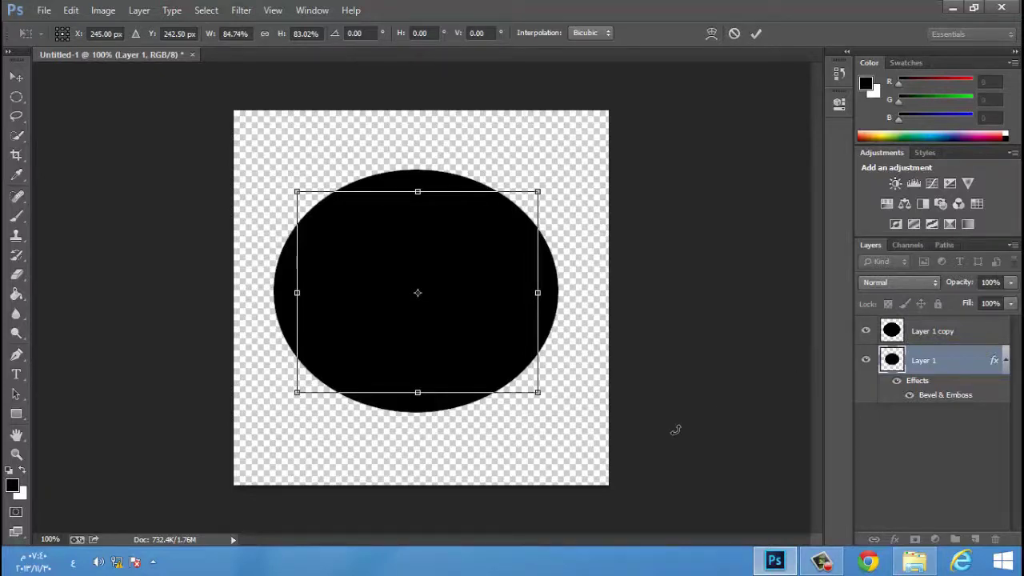
{"action": "key", "text": "Return"}
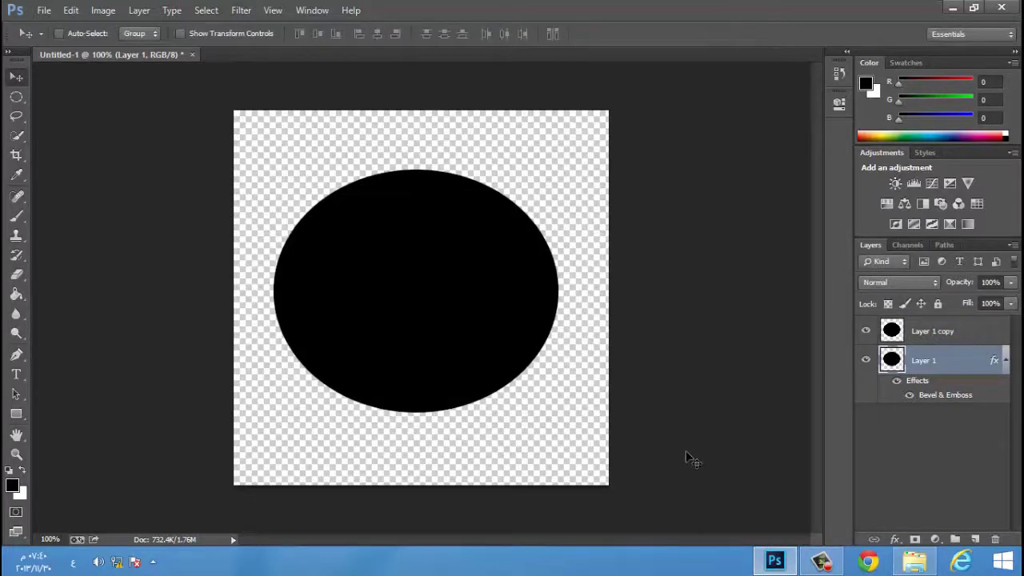
Free-transform Layer 1 copy to about 84% width and 83% height, keeping it inside the bevelled ellipse.
{"action": "left_click", "coordinate": [952, 335]}
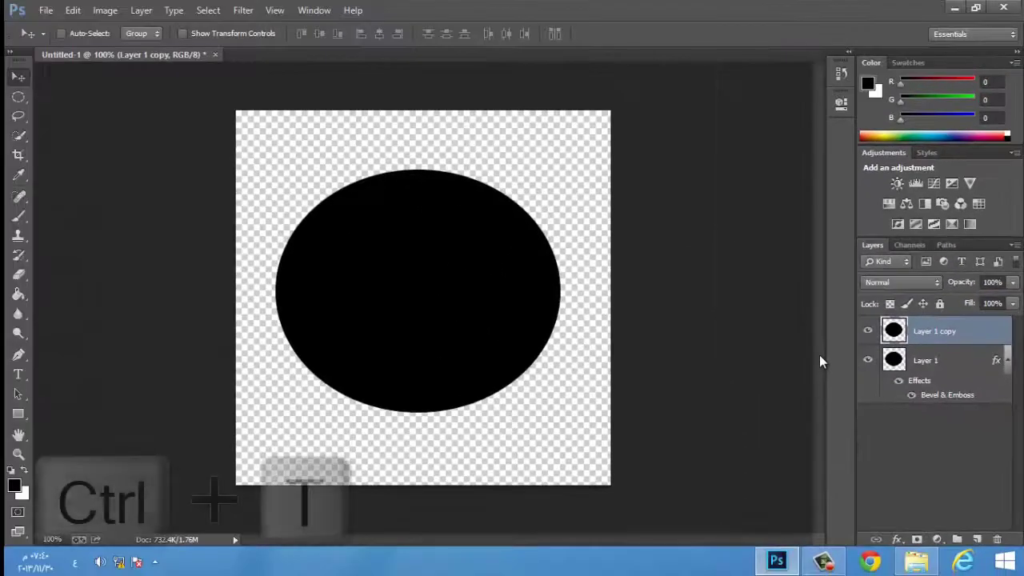
{"action": "key", "text": "ctrl+t"}
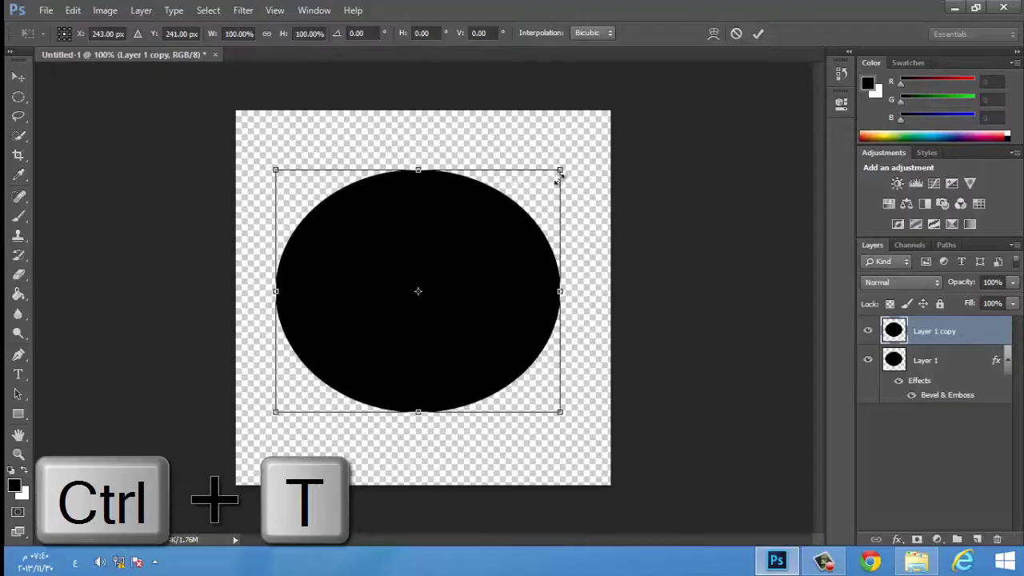
{"action": "left_click_drag", "start_coordinate": [557, 180], "coordinate": [579, 190]}
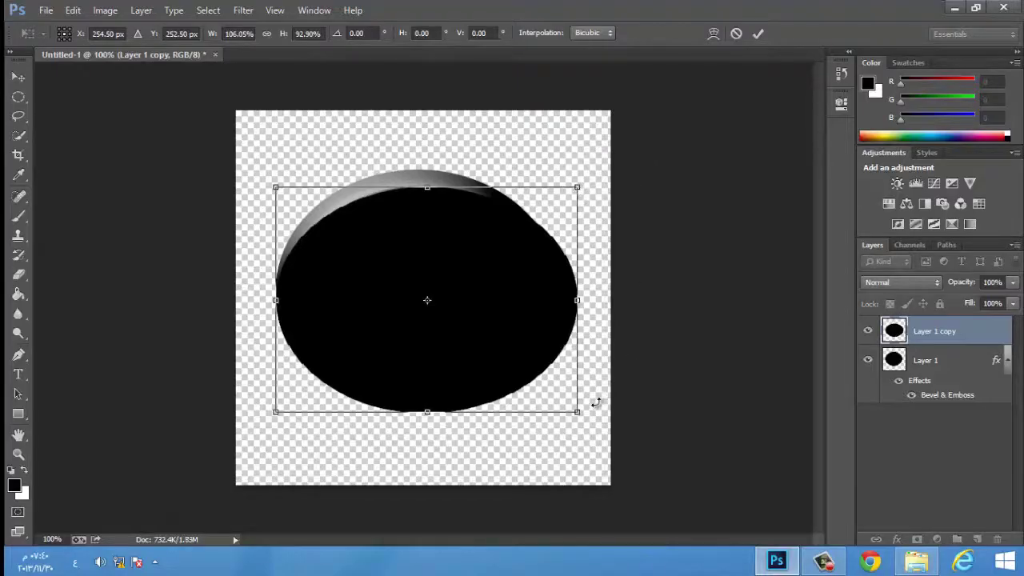
{"action": "left_click_drag", "start_coordinate": [570, 407], "coordinate": [559, 382]}
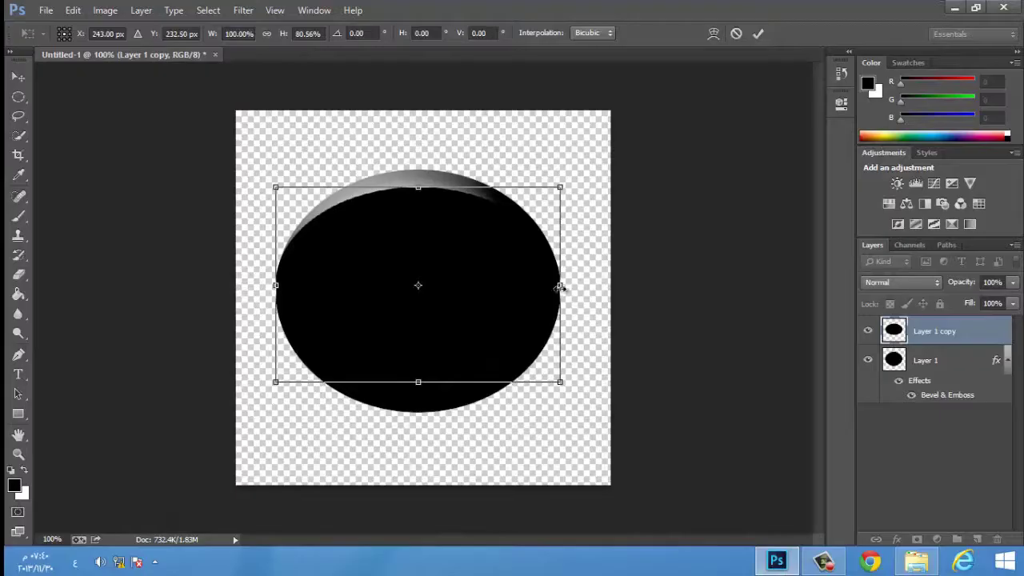
{"action": "left_click_drag", "start_coordinate": [554, 285], "coordinate": [541, 284]}
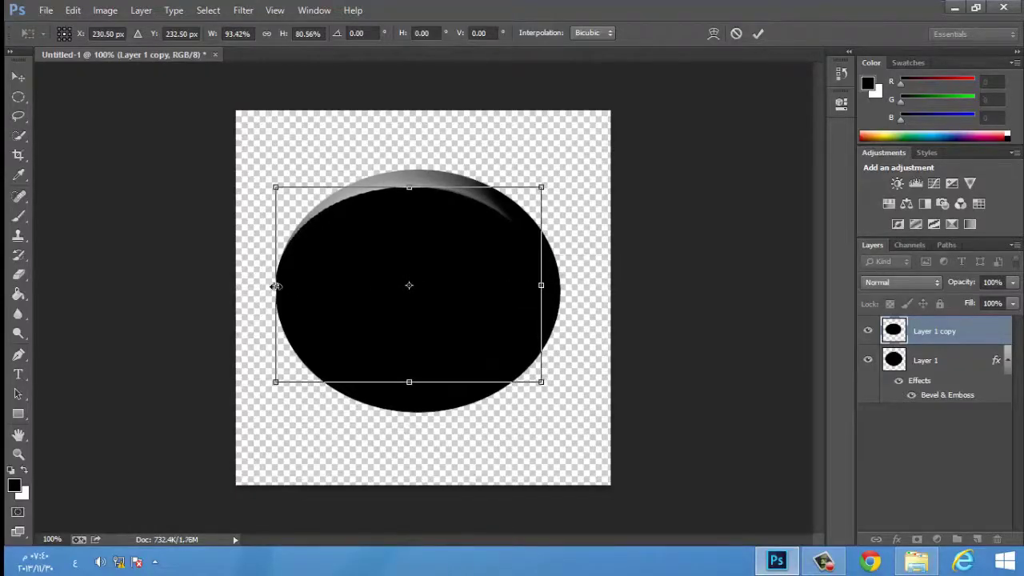
{"action": "left_click_drag", "start_coordinate": [275, 286], "coordinate": [296, 289]}
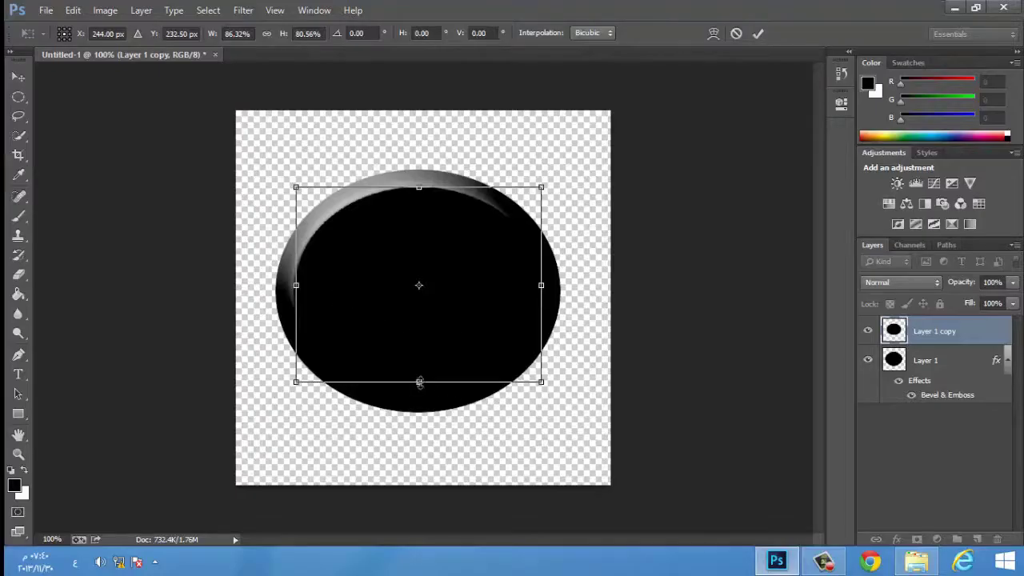
{"action": "left_click_drag", "start_coordinate": [420, 383], "coordinate": [421, 387]}
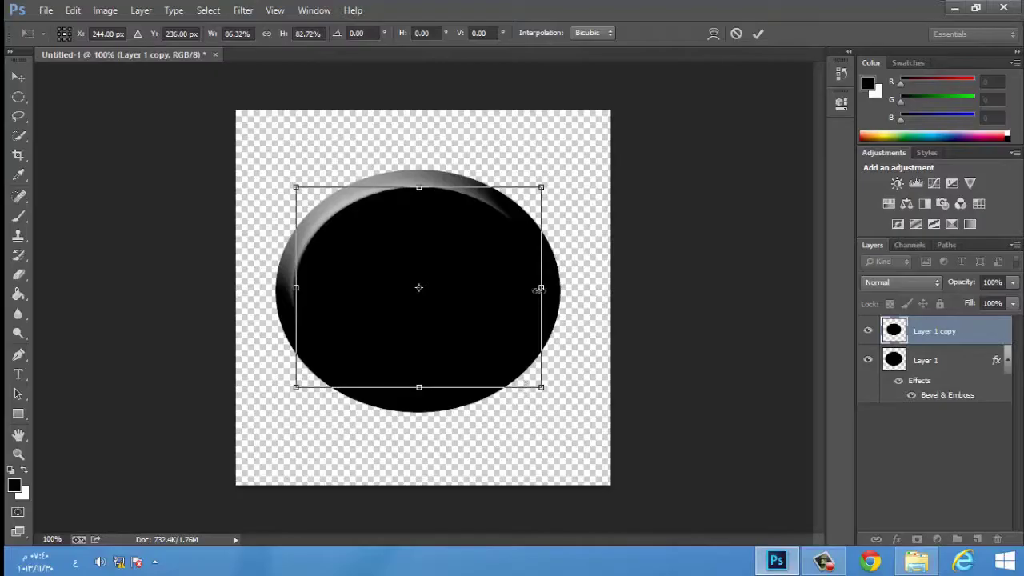
{"action": "left_click_drag", "start_coordinate": [535, 289], "coordinate": [529, 288]}
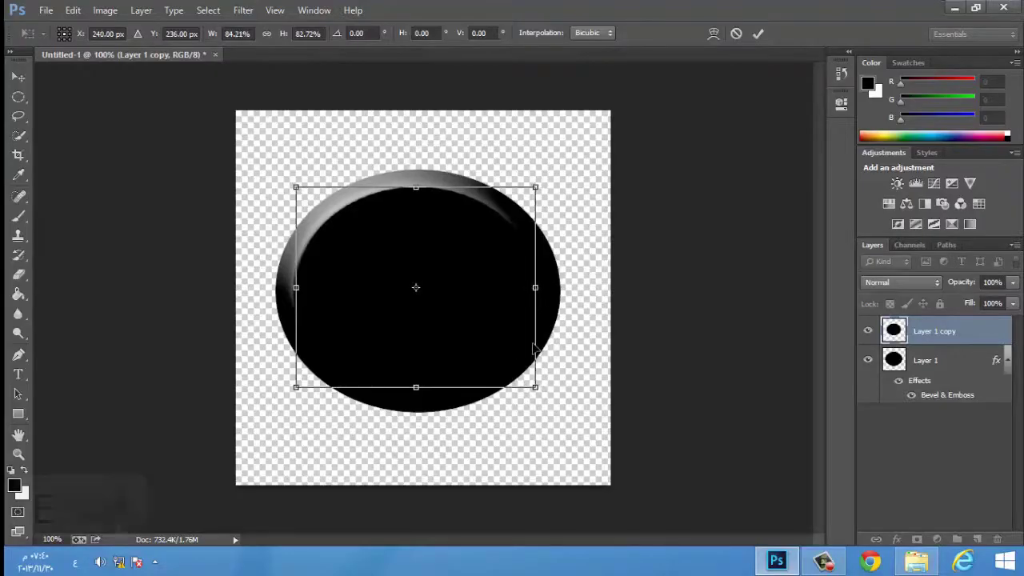
{"action": "key", "text": "Return"}
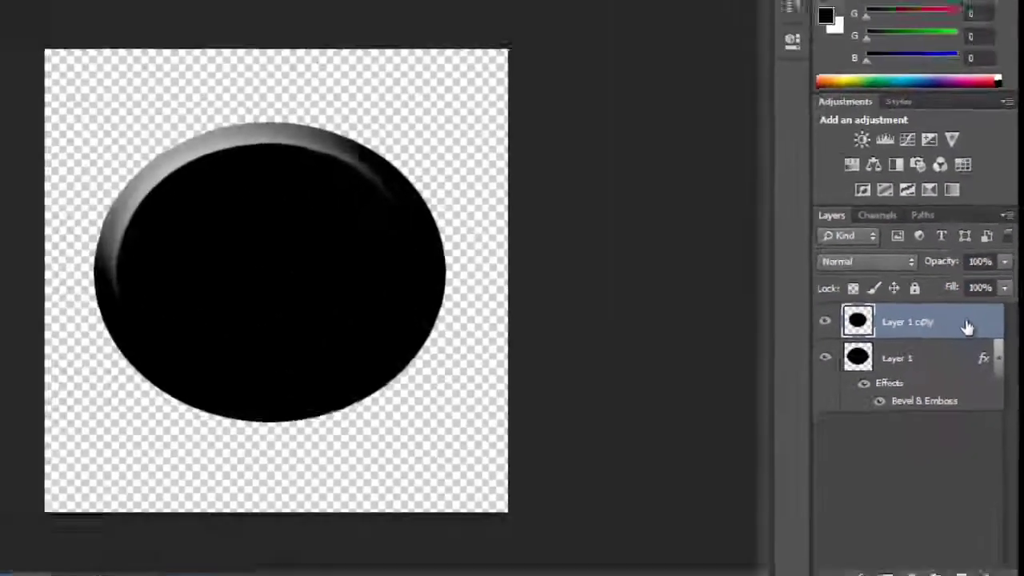
Apply a red Color Overlay at 100% opacity in Normal mode to Layer 1 copy.
{"action": "double_click", "coordinate": [894, 301]}
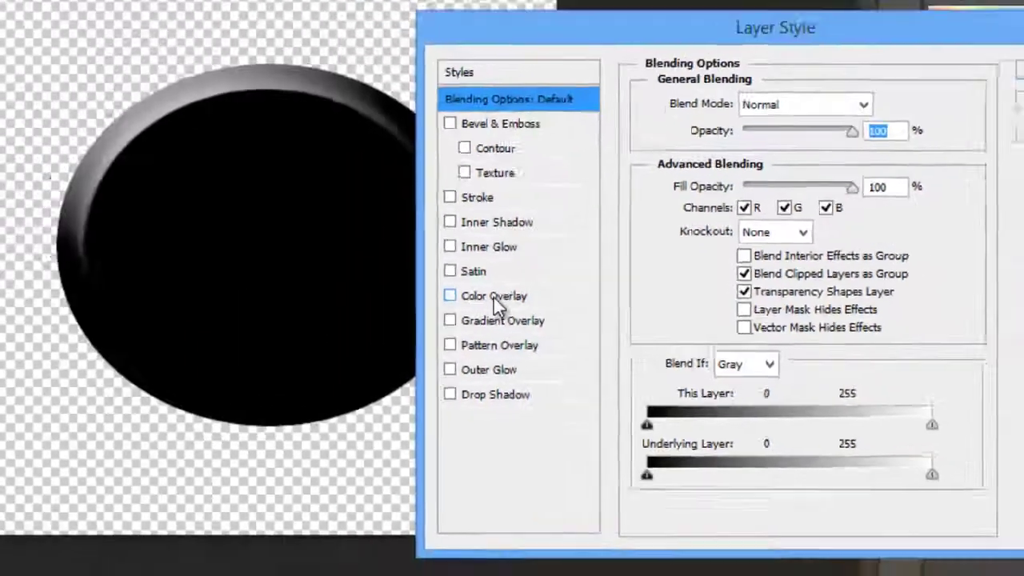
{"action": "left_click", "coordinate": [296, 217]}
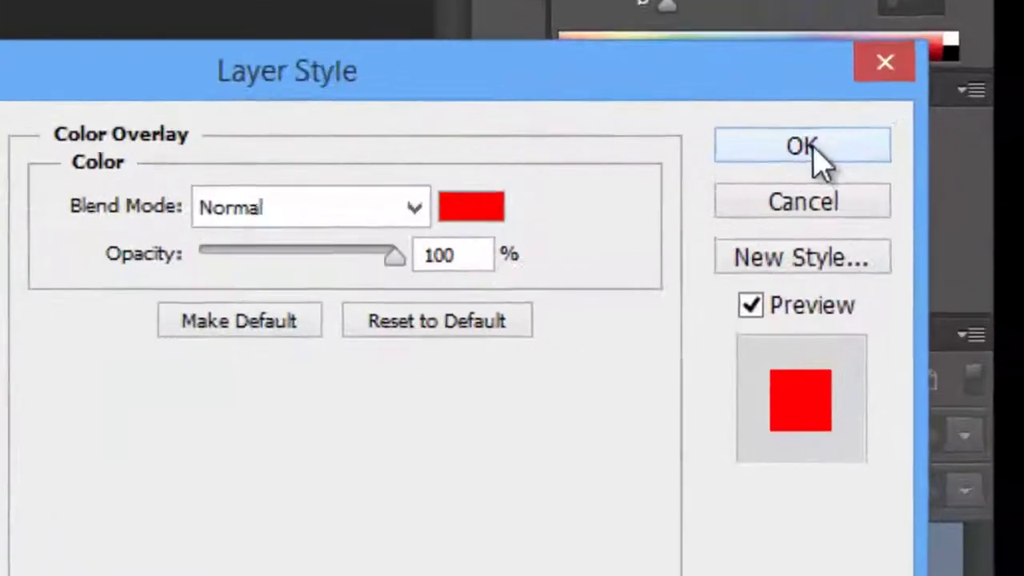
{"action": "left_click", "coordinate": [949, 173]}
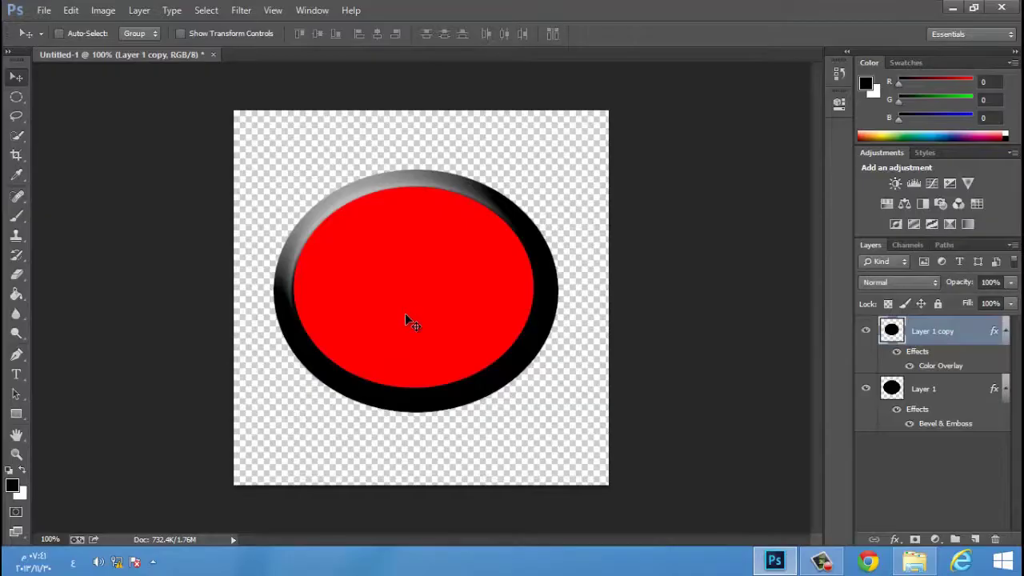
Stretch the red ellipse to about 102% width and 103% height so it sits centred within the black rim.
{"action": "key", "text": "ctrl+t"}
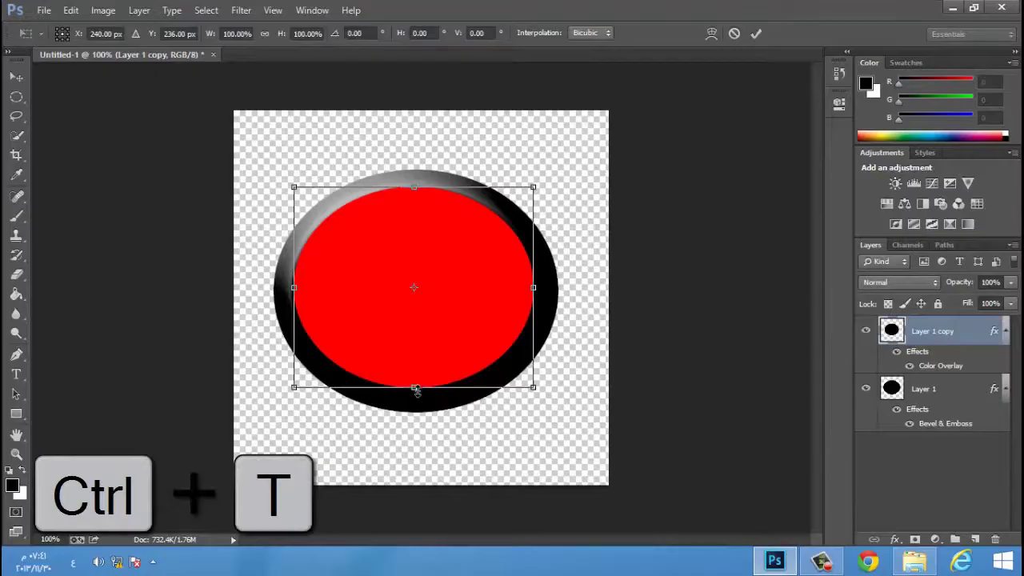
{"action": "left_click_drag", "start_coordinate": [416, 390], "coordinate": [424, 400]}
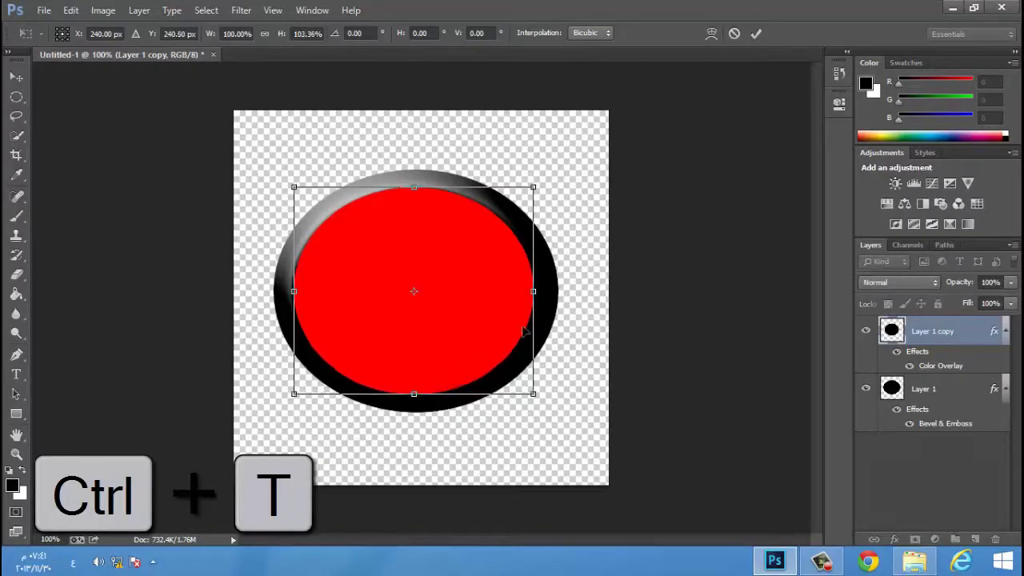
{"action": "left_click_drag", "start_coordinate": [536, 290], "coordinate": [541, 290]}
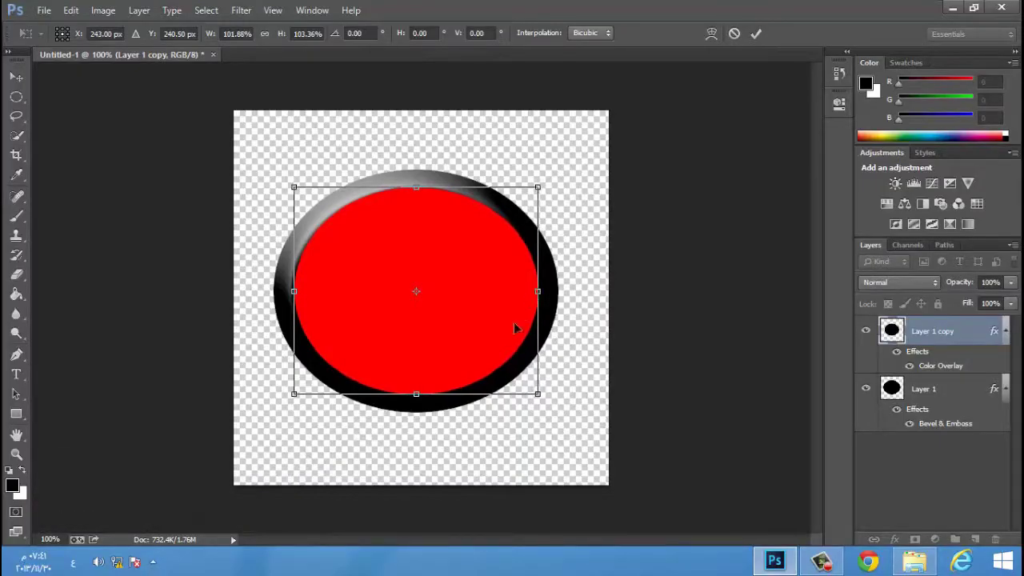
{"action": "key", "text": "Return"}
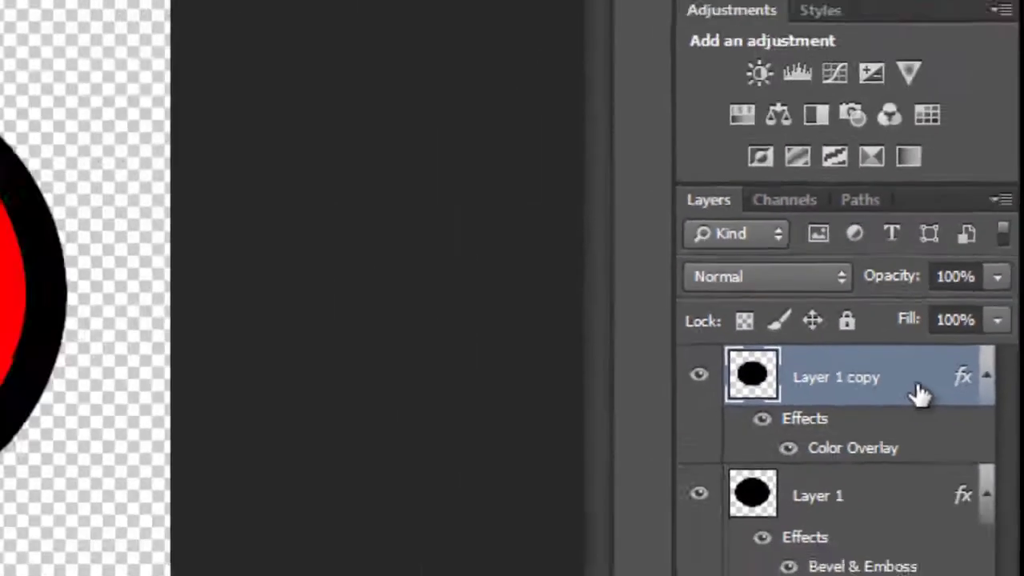
Add a Bevel & Emboss Inner Bevel to Layer 1 copy with depth 501%, size 6 px and soften 0 px.
{"action": "double_click", "coordinate": [824, 484]}
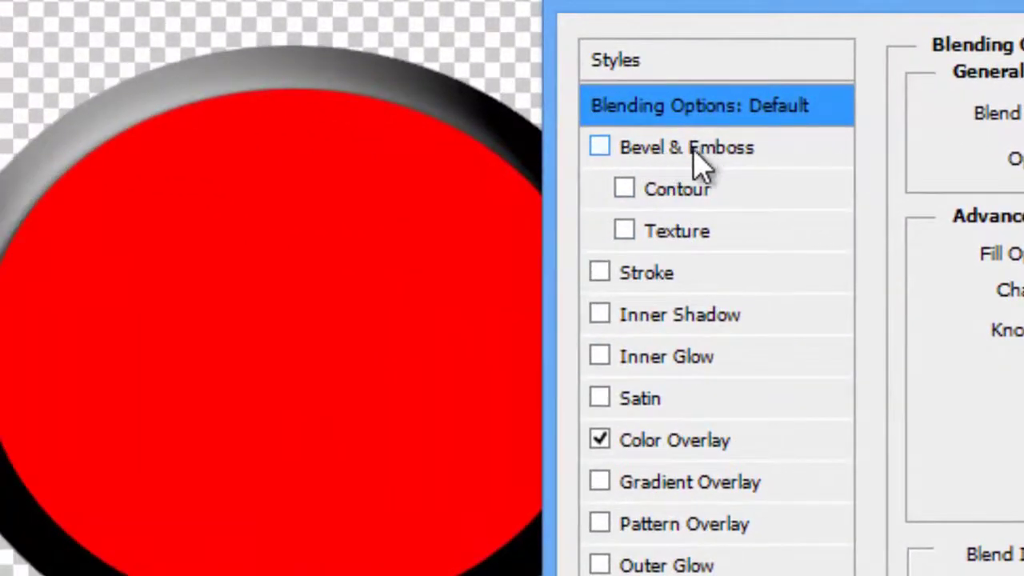
{"action": "left_click", "coordinate": [666, 156]}
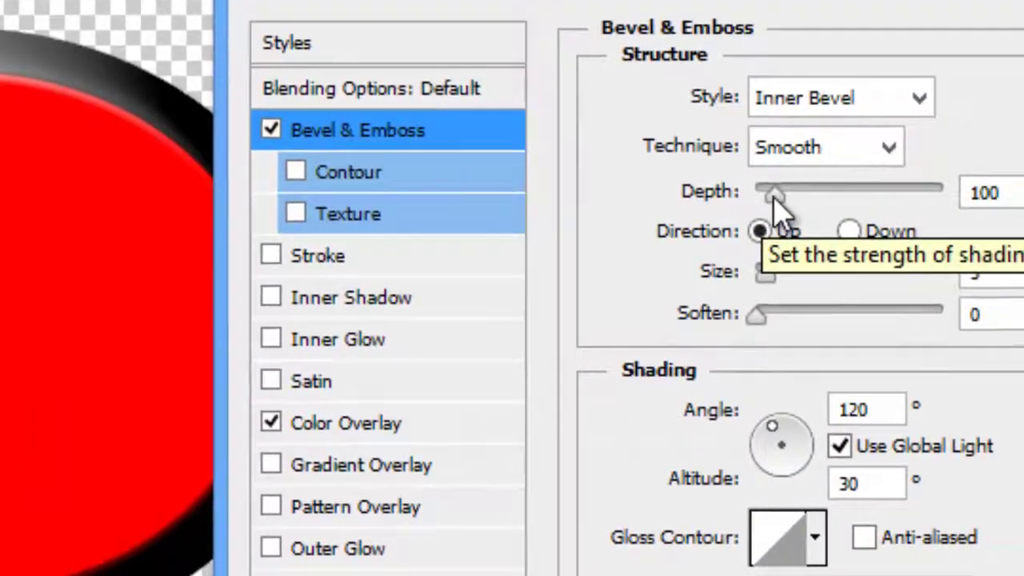
{"action": "left_click_drag", "start_coordinate": [775, 200], "coordinate": [836, 205]}
{"action": "left_click_drag", "start_coordinate": [547, 186], "coordinate": [564, 187]}
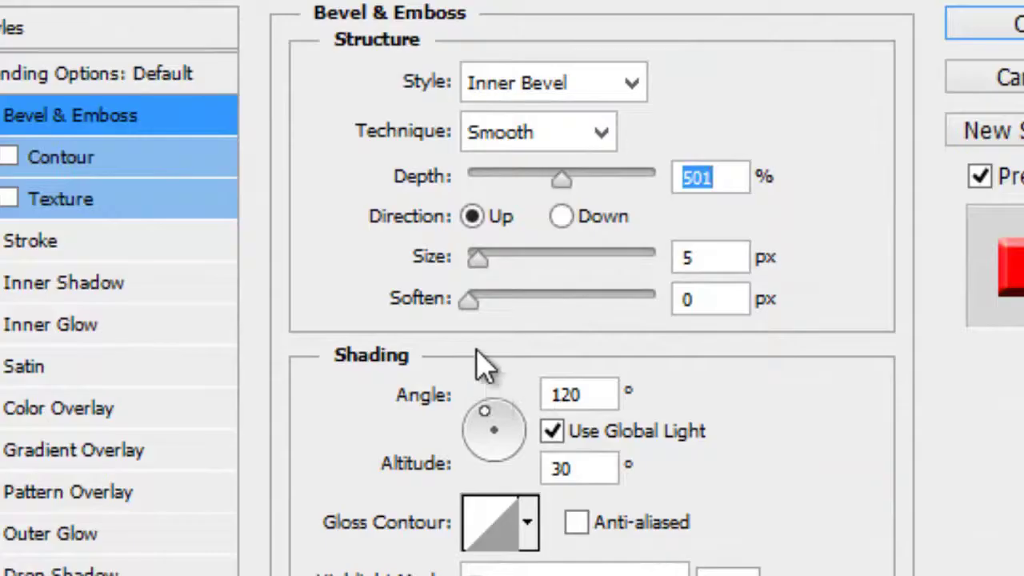
{"action": "mouse_move", "coordinate": [482, 263]}
{"action": "left_mouse_down"}
{"action": "mouse_move", "coordinate": [526, 263]}
{"action": "mouse_move", "coordinate": [486, 265]}
{"action": "left_mouse_up"}
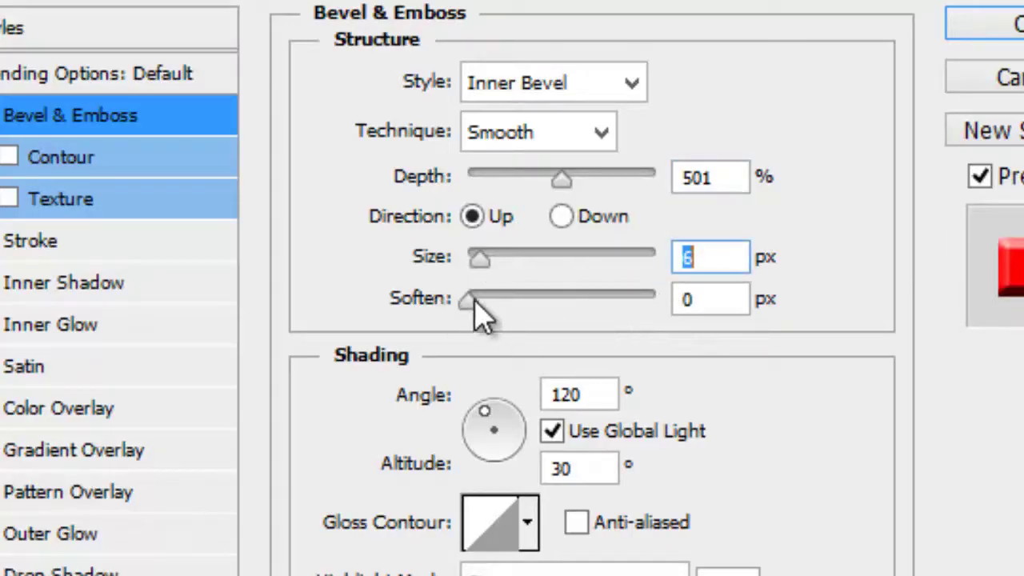
{"action": "left_click_drag", "start_coordinate": [472, 308], "coordinate": [446, 332]}
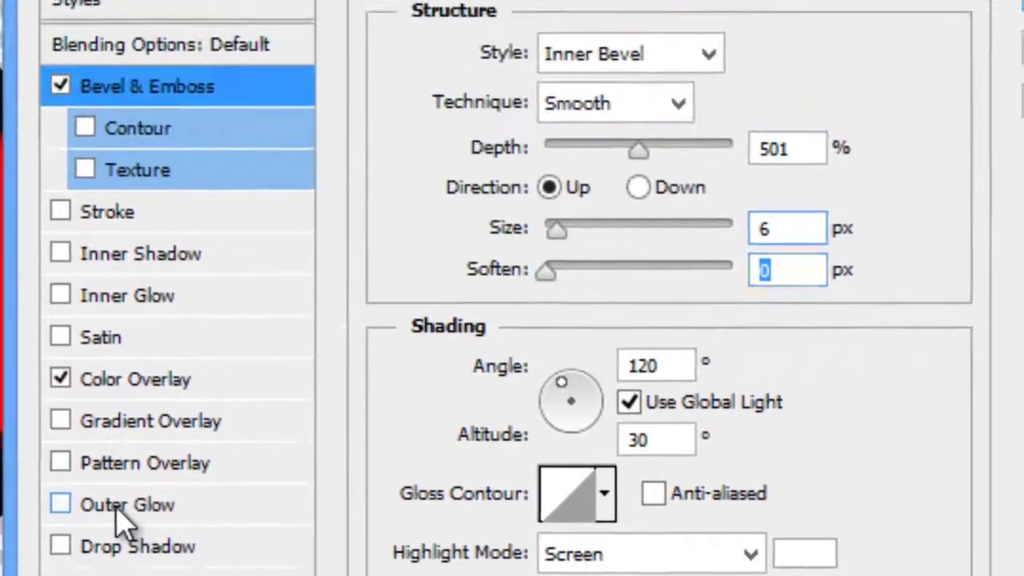
Enable a gradient-filled Outer Glow on Layer 1 copy and set the gradient's starting colour stop to white.
{"action": "left_click", "coordinate": [240, 356]}
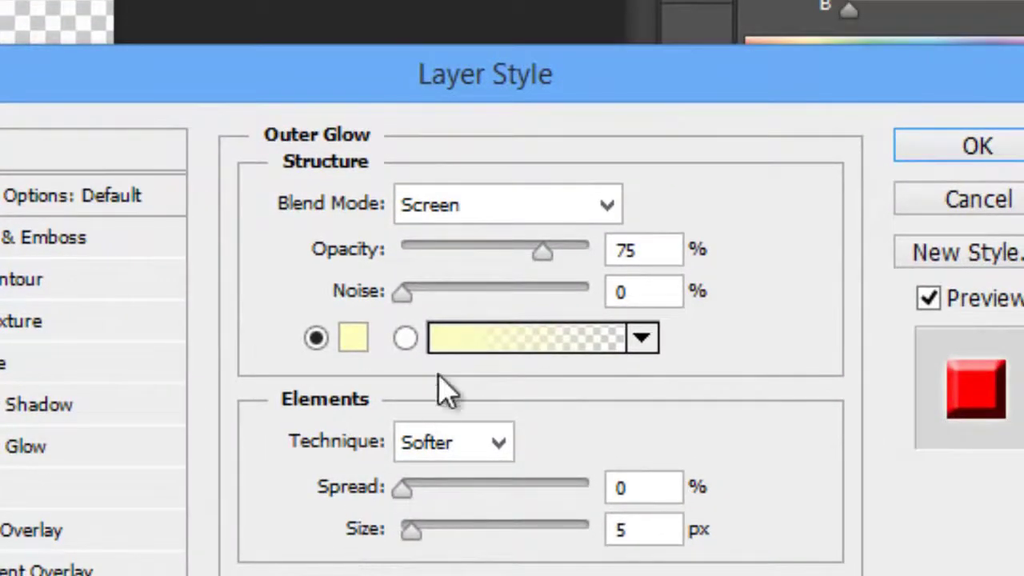
{"action": "left_click", "coordinate": [406, 339]}
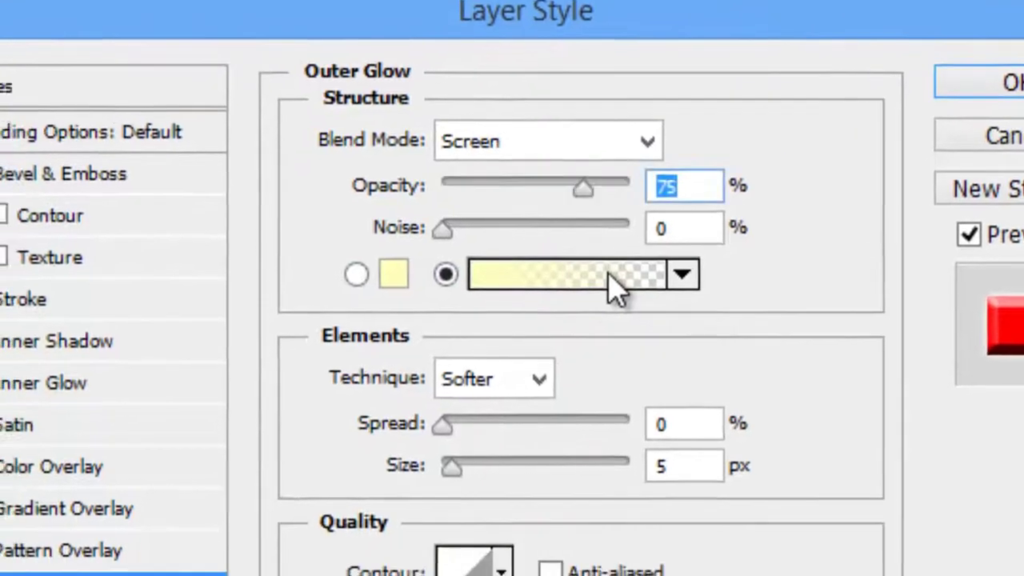
{"action": "left_click", "coordinate": [575, 342]}
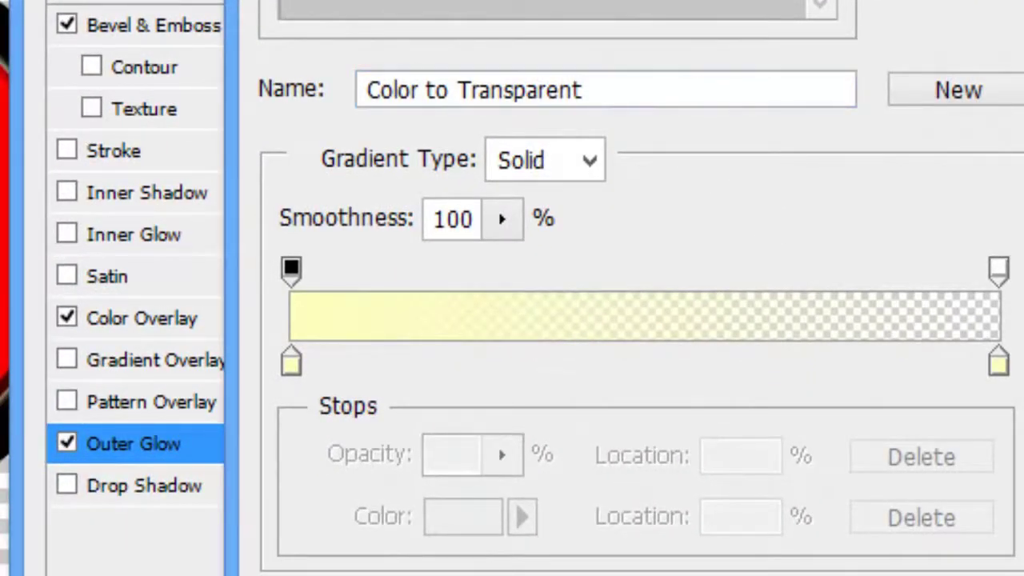
{"action": "double_click", "coordinate": [291, 365]}
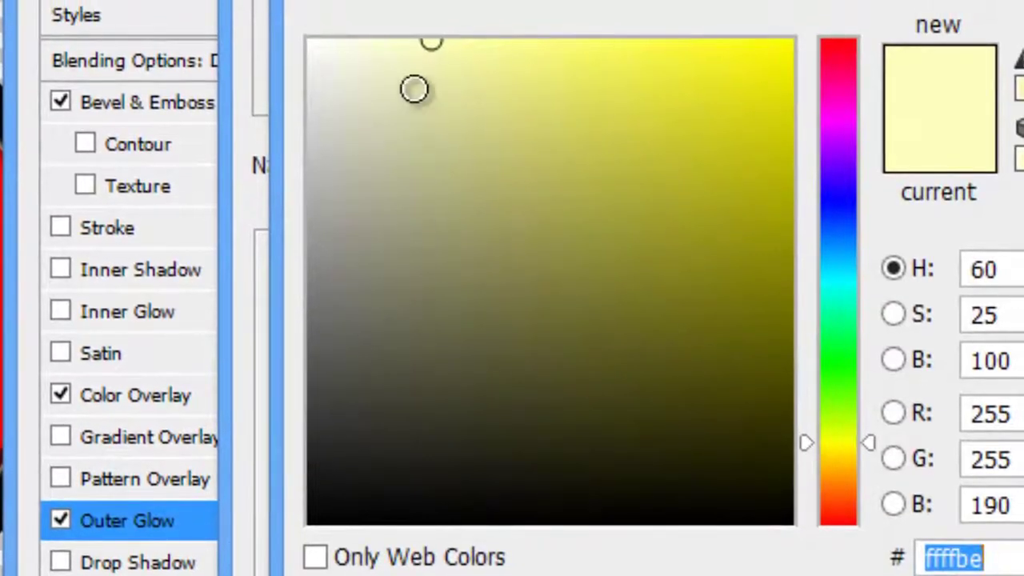
{"action": "mouse_move", "coordinate": [388, 103]}
{"action": "left_mouse_down"}
{"action": "mouse_move", "coordinate": [297, 43]}
{"action": "mouse_move", "coordinate": [264, 40]}
{"action": "left_mouse_up"}
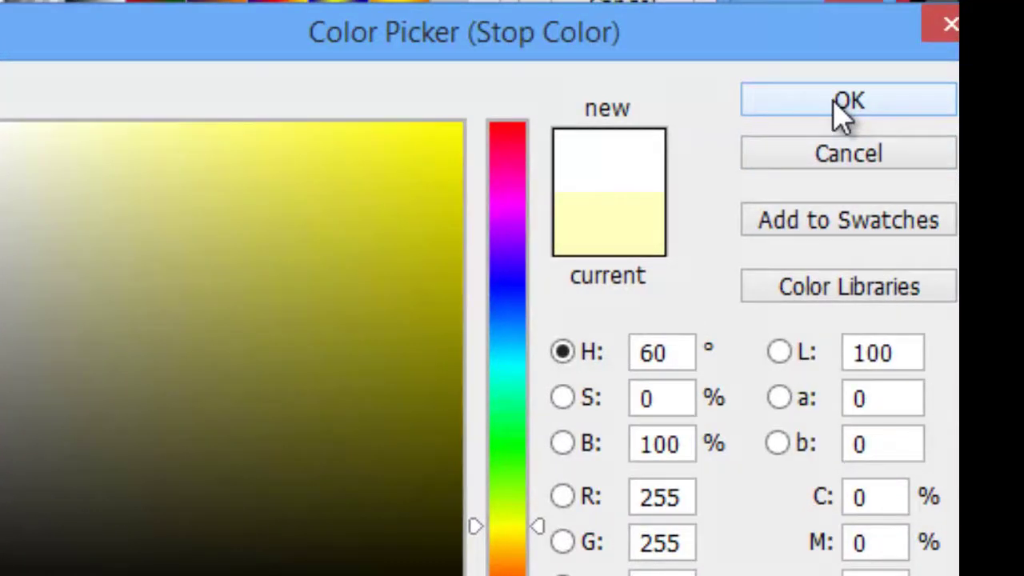
{"action": "left_click", "coordinate": [842, 112]}
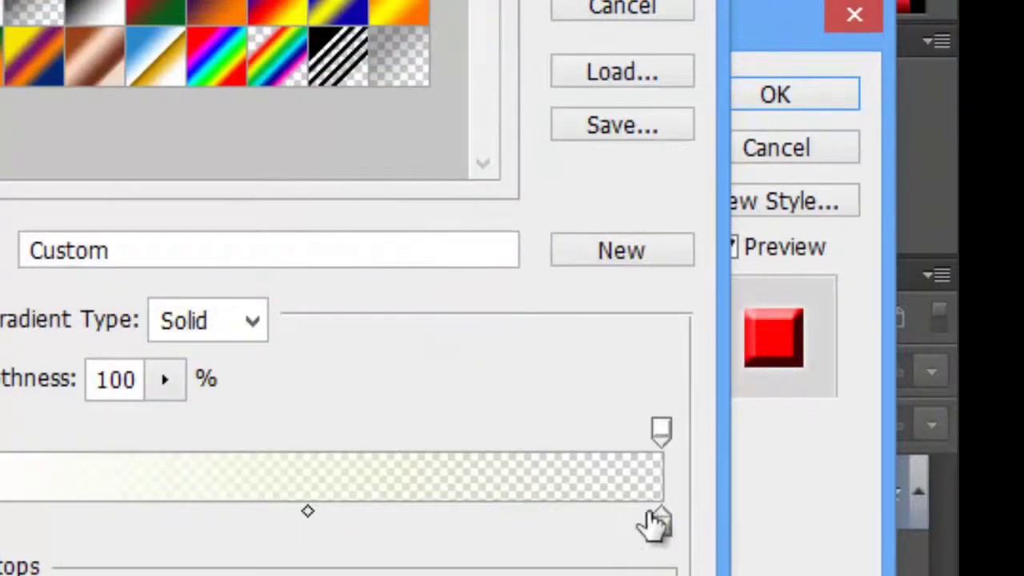
Set the glow gradient's end colour stop to light grey with hue 60°, saturation 3% and brightness 80%.
{"action": "left_click", "coordinate": [656, 524]}
{"action": "double_click", "coordinate": [660, 526]}
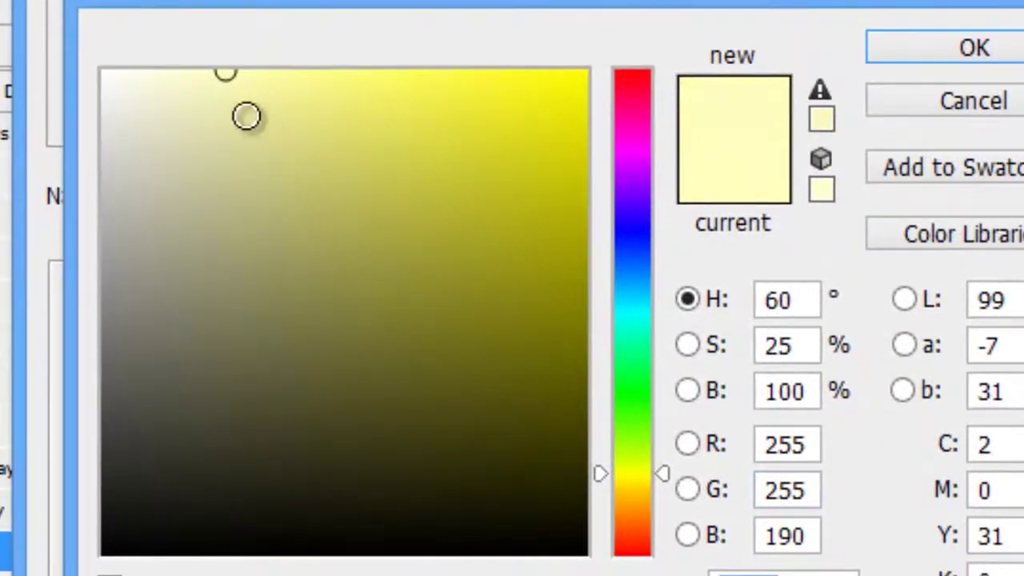
{"action": "mouse_move", "coordinate": [219, 100]}
{"action": "left_mouse_down"}
{"action": "mouse_move", "coordinate": [213, 152]}
{"action": "mouse_move", "coordinate": [101, 183]}
{"action": "mouse_move", "coordinate": [114, 167]}
{"action": "left_mouse_up"}
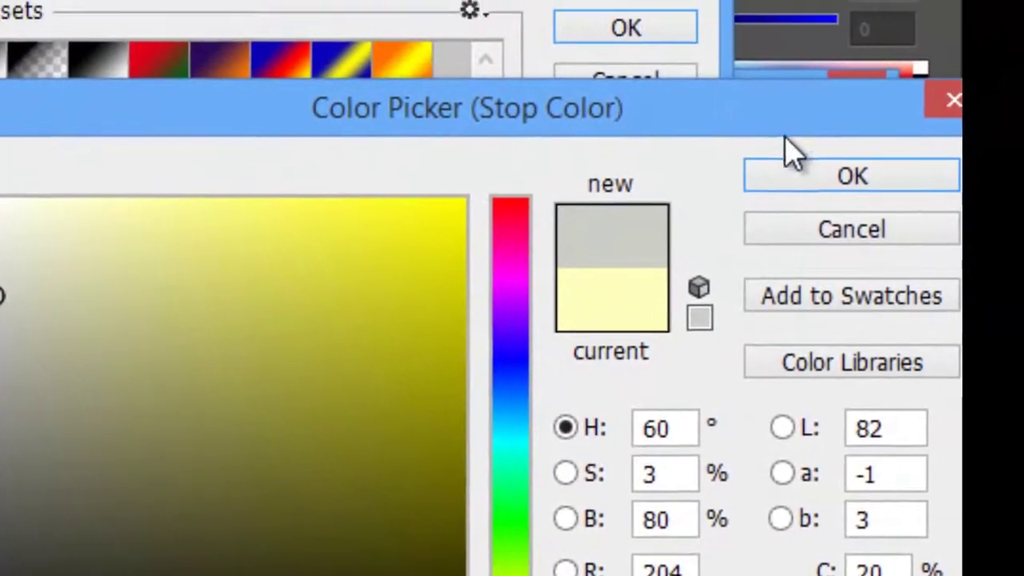
{"action": "left_click", "coordinate": [880, 120]}
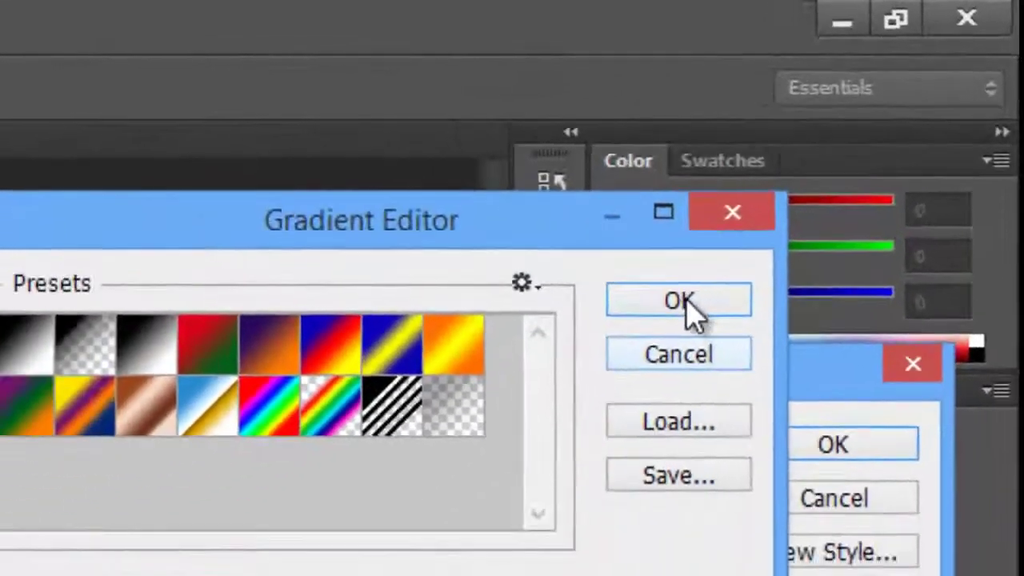
Enable a Gradient Overlay on Layer 1 copy and set the gradient's starting stop to blue with hue 226°, saturation 91% and brightness 76%.
{"action": "left_click", "coordinate": [772, 223]}
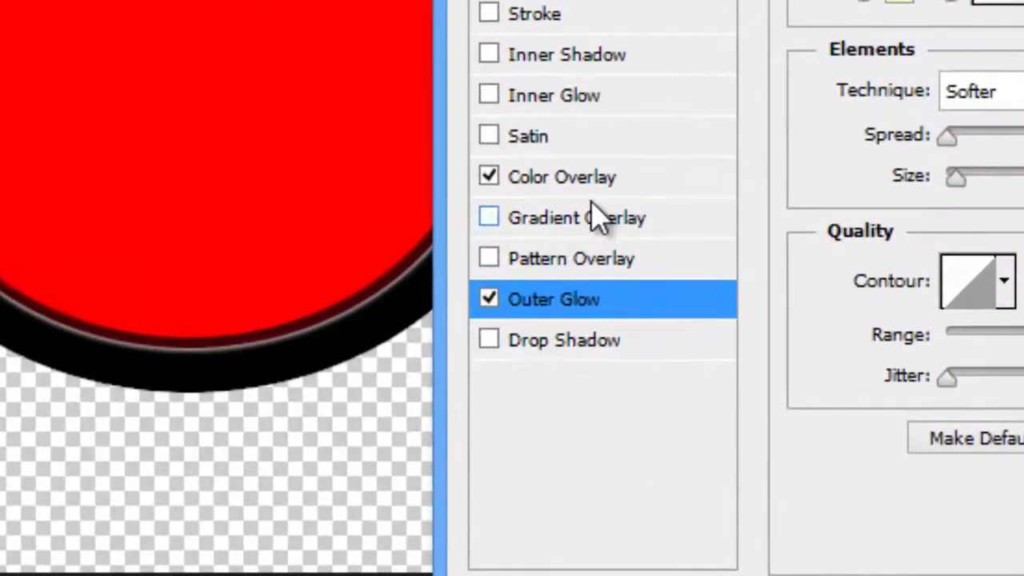
{"action": "left_click", "coordinate": [583, 223]}
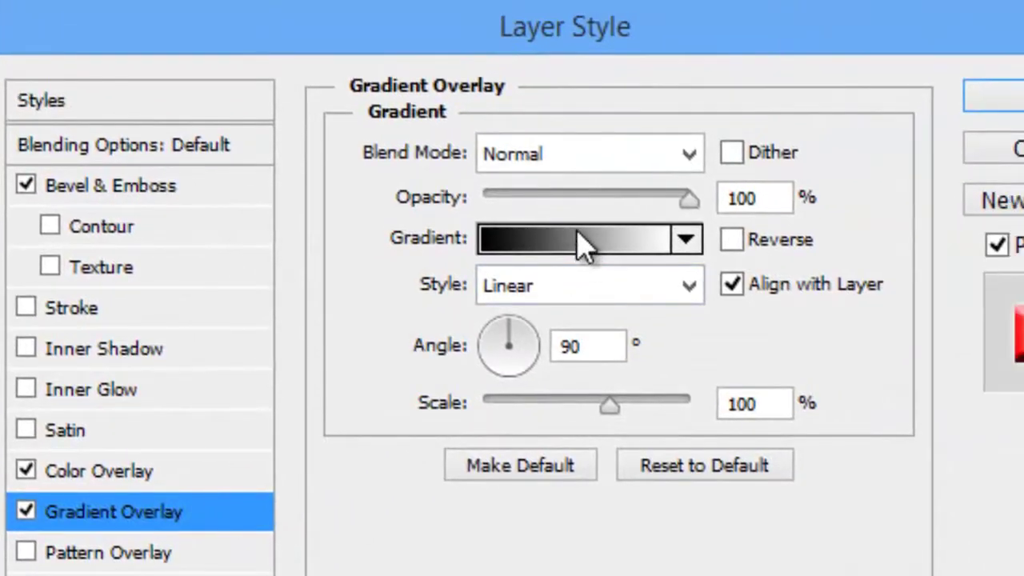
{"action": "left_click", "coordinate": [594, 232]}
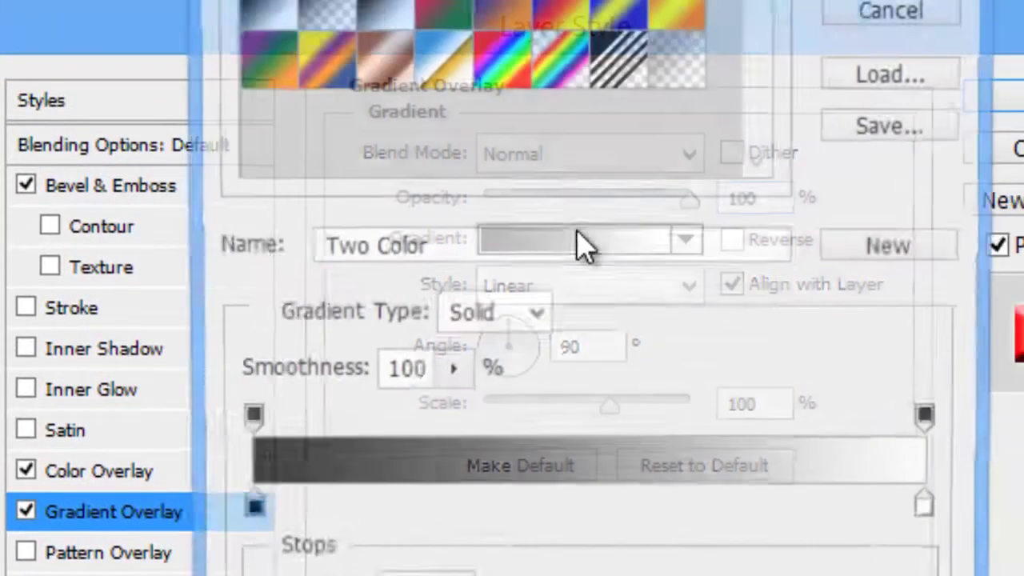
{"action": "left_click", "coordinate": [245, 516]}
{"action": "double_click", "coordinate": [244, 516]}
{"action": "mouse_move", "coordinate": [781, 128]}
{"action": "left_mouse_down"}
{"action": "mouse_move", "coordinate": [665, 199]}
{"action": "mouse_move", "coordinate": [784, 88]}
{"action": "left_mouse_up"}
{"action": "left_click", "coordinate": [788, 300]}
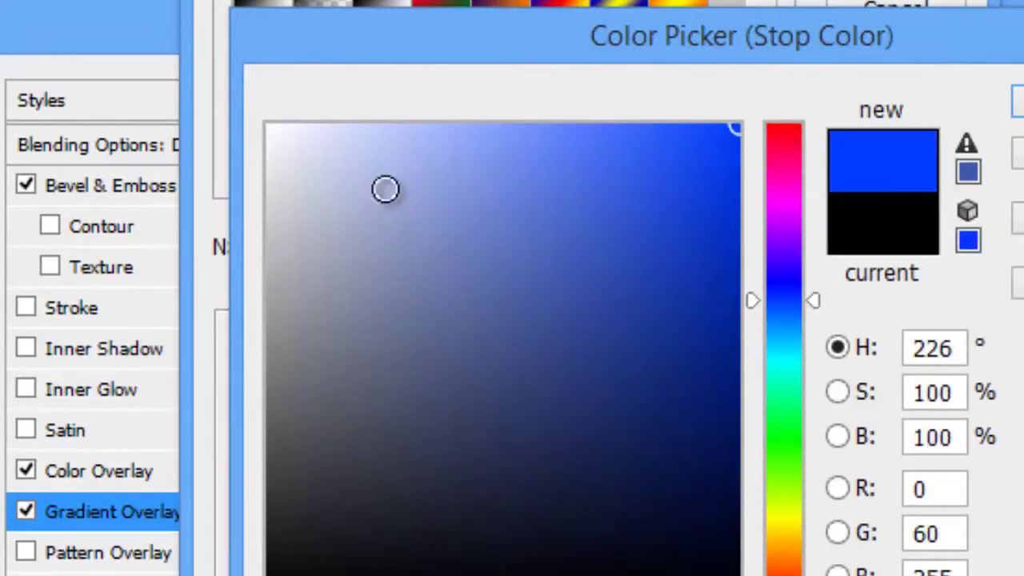
{"action": "mouse_move", "coordinate": [628, 336]}
{"action": "left_mouse_down"}
{"action": "mouse_move", "coordinate": [640, 382]}
{"action": "mouse_move", "coordinate": [672, 293]}
{"action": "mouse_move", "coordinate": [725, 208]}
{"action": "mouse_move", "coordinate": [699, 231]}
{"action": "left_mouse_up"}
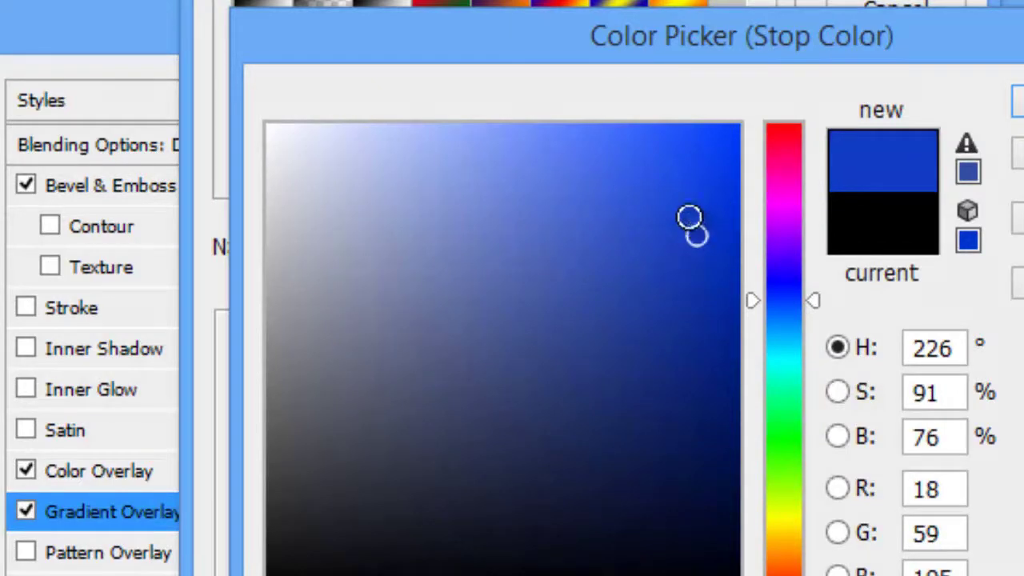
{"action": "key", "text": "Return"}
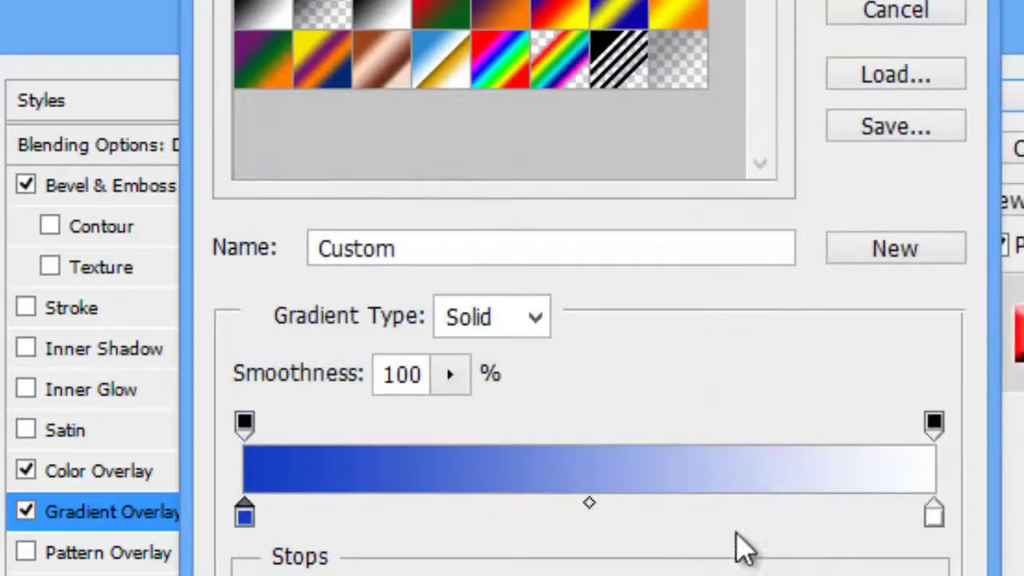
Set the overlay gradient's end colour stop to blue with hue 216°, saturation 90% and brightness 77%, and apply the gradient.
{"action": "double_click", "coordinate": [933, 516]}
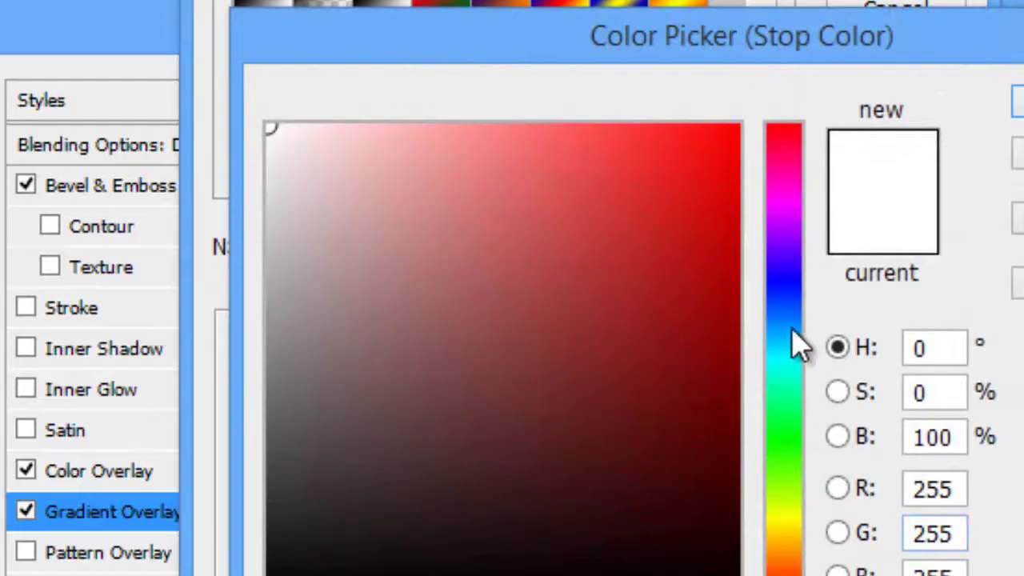
{"action": "left_click_drag", "start_coordinate": [800, 344], "coordinate": [789, 319]}
{"action": "left_click", "coordinate": [686, 241]}
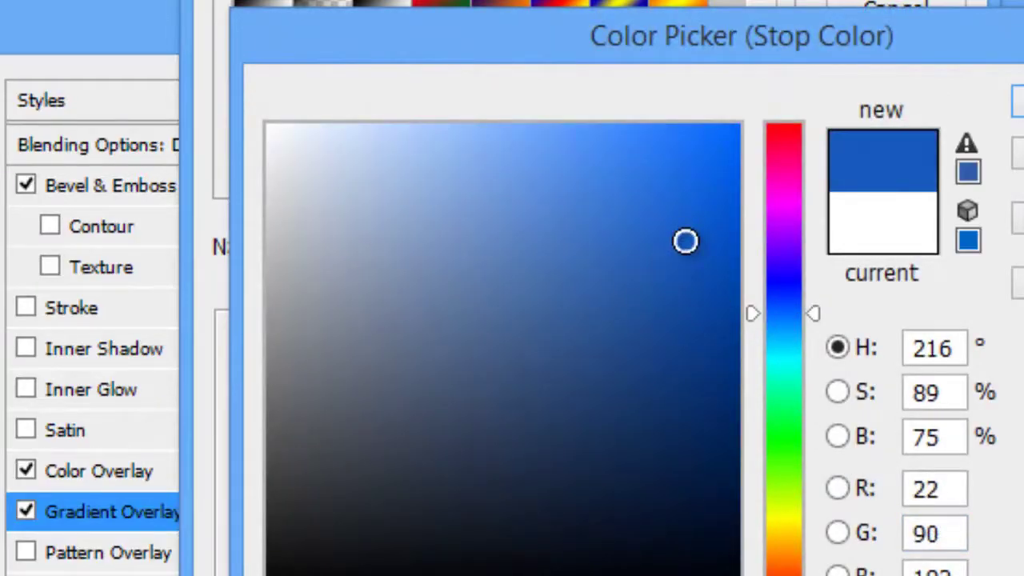
{"action": "left_click_drag", "start_coordinate": [685, 241], "coordinate": [692, 232]}
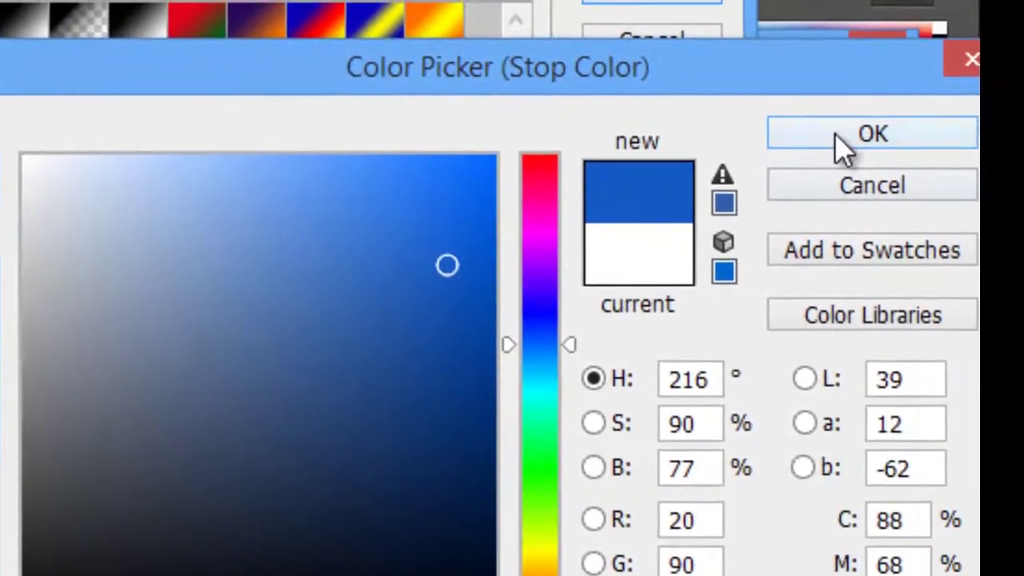
{"action": "left_click", "coordinate": [840, 148]}
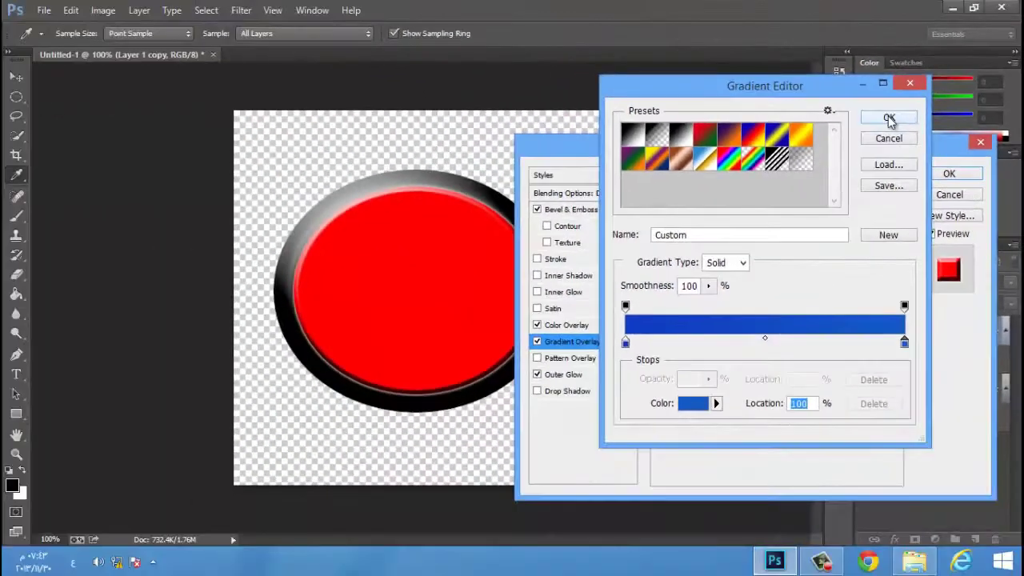
{"action": "left_click", "coordinate": [889, 118]}
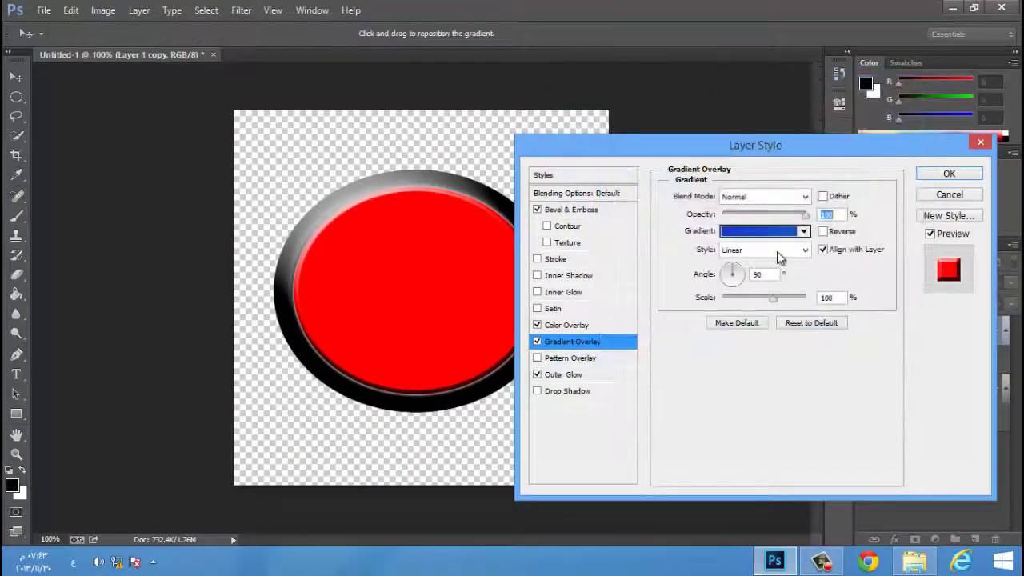
Try a 104% scale on the linear Gradient Overlay, restore it to 100%, and switch Pattern Overlay on and off again.
{"action": "left_click", "coordinate": [776, 252]}
{"action": "left_click", "coordinate": [750, 250]}
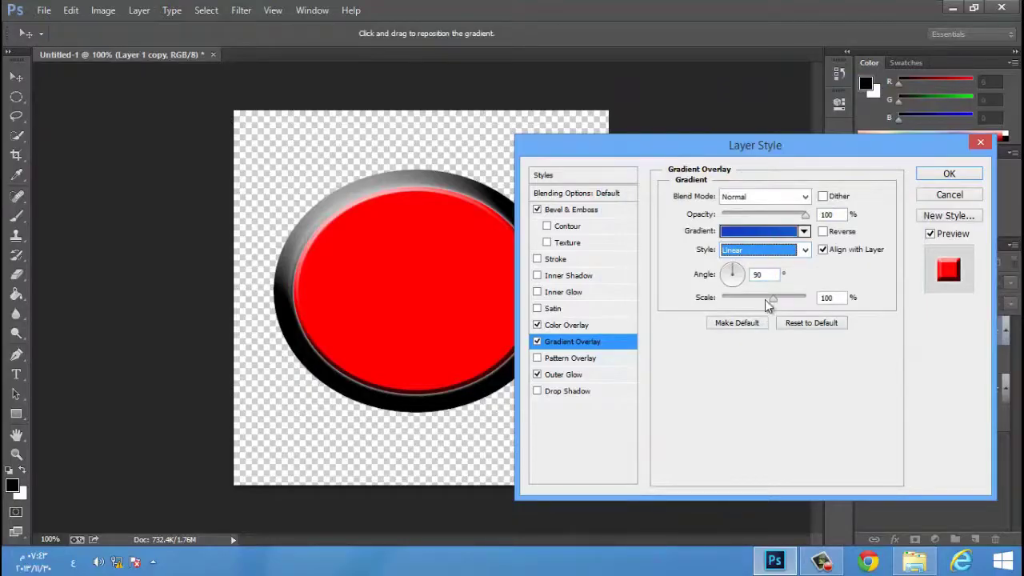
{"action": "mouse_move", "coordinate": [772, 298]}
{"action": "left_mouse_down"}
{"action": "mouse_move", "coordinate": [817, 297]}
{"action": "mouse_move", "coordinate": [739, 298]}
{"action": "mouse_move", "coordinate": [784, 294]}
{"action": "mouse_move", "coordinate": [775, 297]}
{"action": "left_mouse_up"}
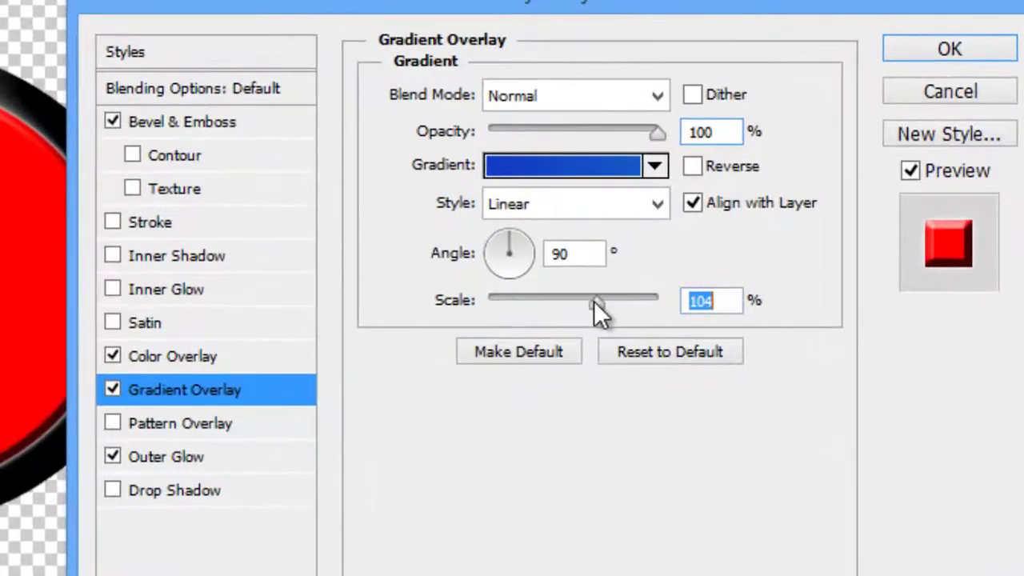
{"action": "left_click_drag", "start_coordinate": [593, 301], "coordinate": [592, 301]}
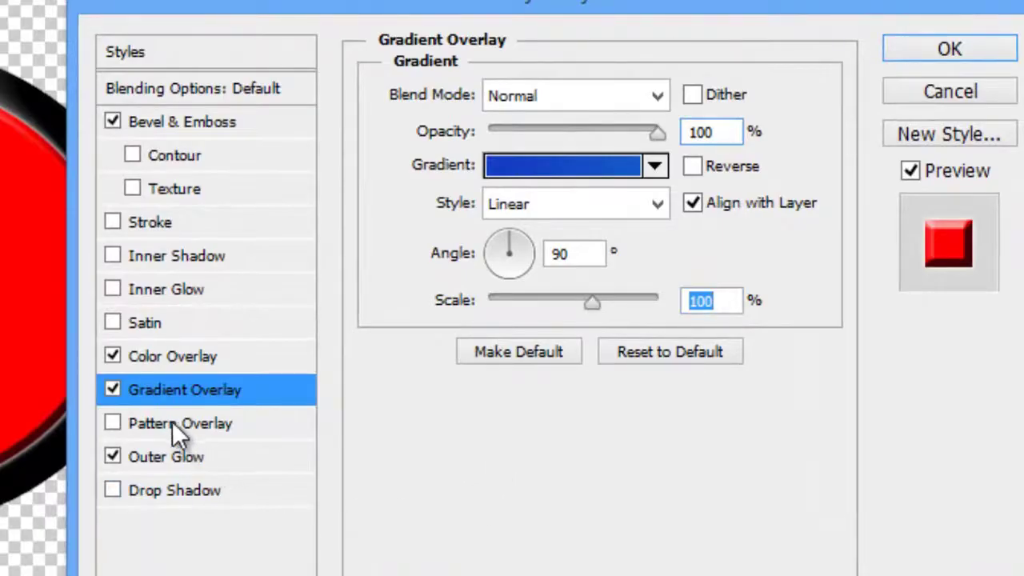
{"action": "left_click", "coordinate": [196, 426]}
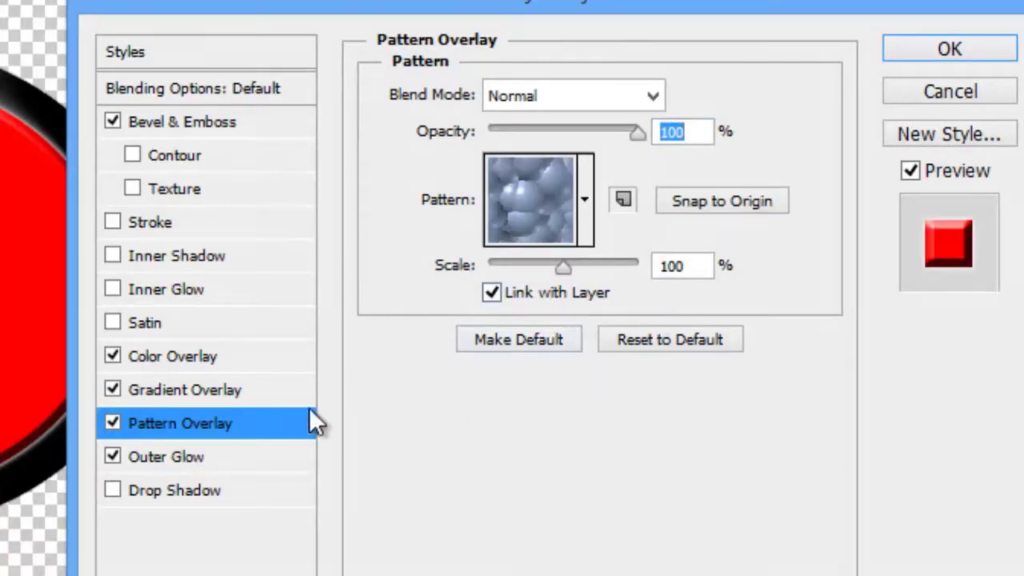
{"action": "left_click", "coordinate": [112, 425]}
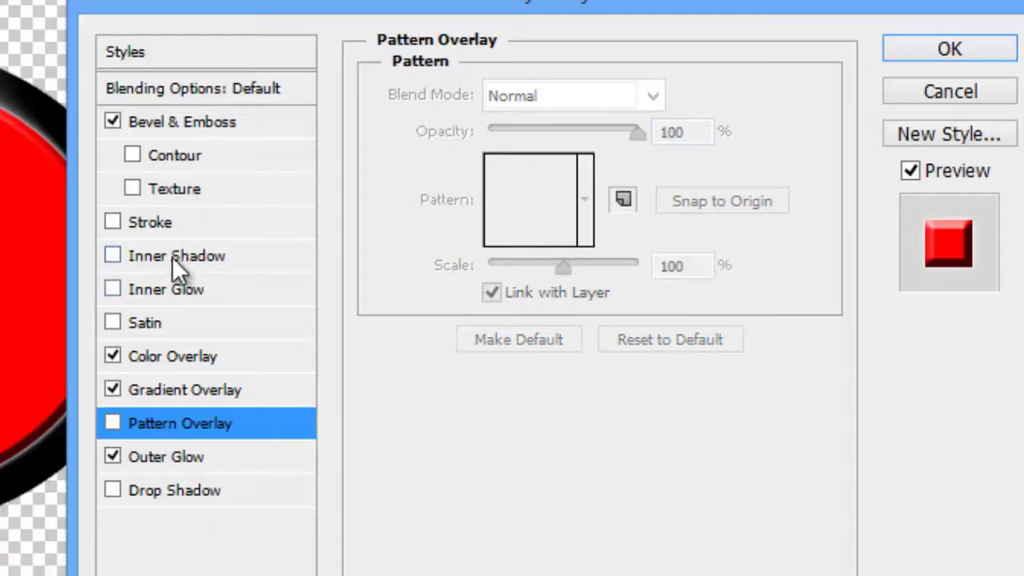
Enable an Inner Shadow on Layer 1 copy and set its blend mode to Normal.
{"action": "left_click", "coordinate": [196, 254]}
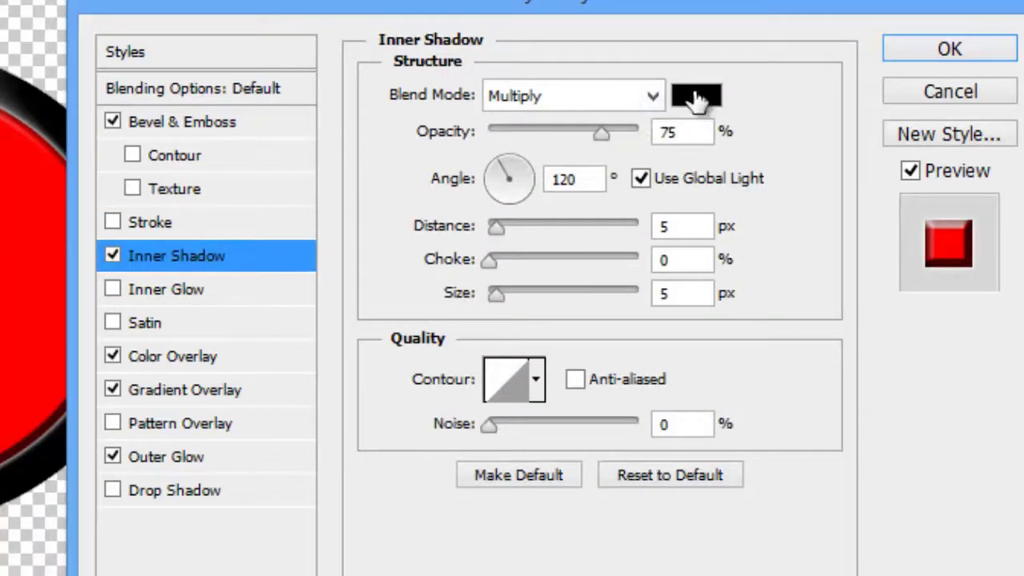
{"action": "left_click", "coordinate": [612, 96]}
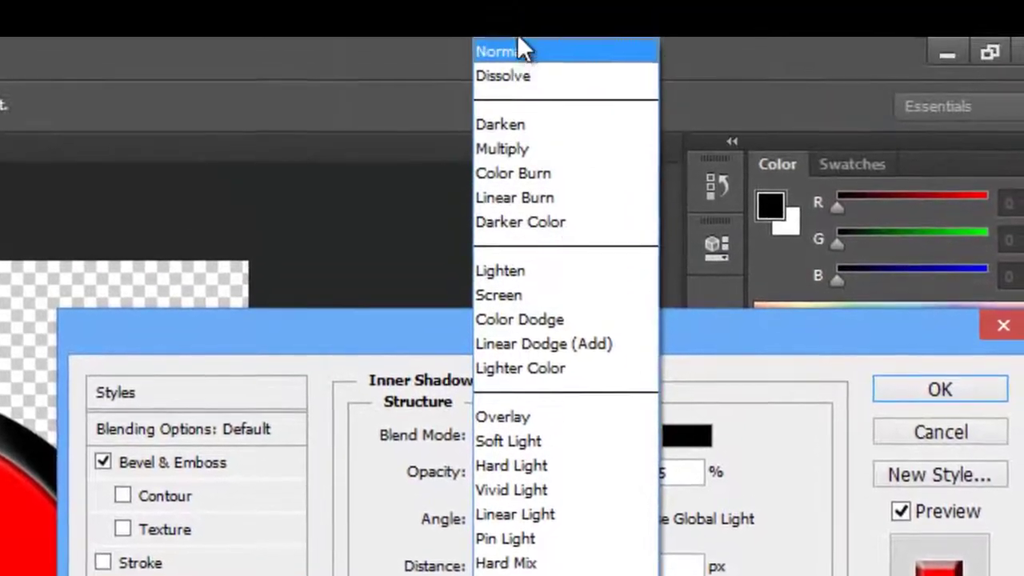
{"action": "left_click", "coordinate": [517, 49]}
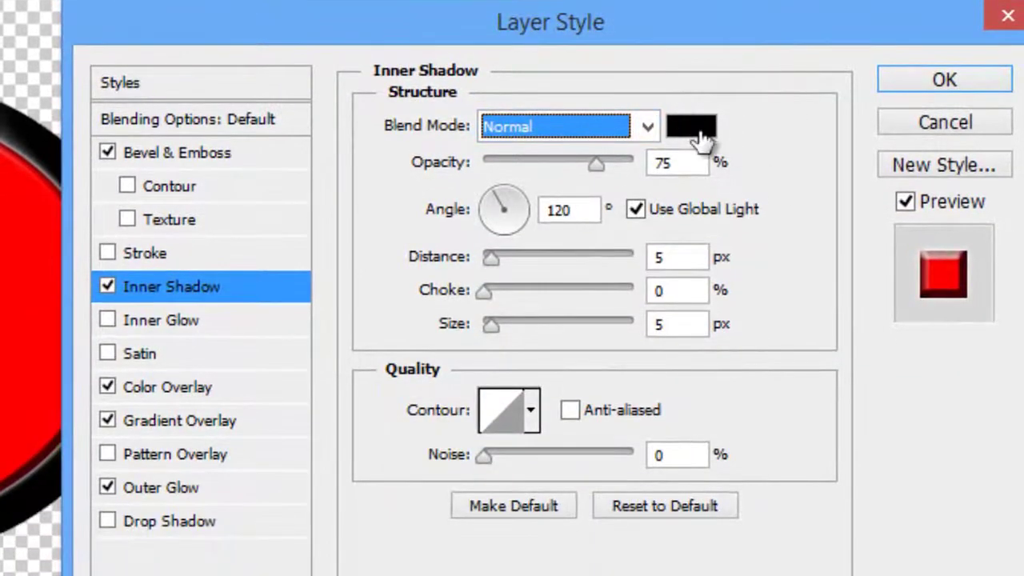
Set the Inner Shadow colour to bright red ff000c.
{"action": "left_click", "coordinate": [700, 136]}
{"action": "left_click_drag", "start_coordinate": [583, 299], "coordinate": [744, 80]}
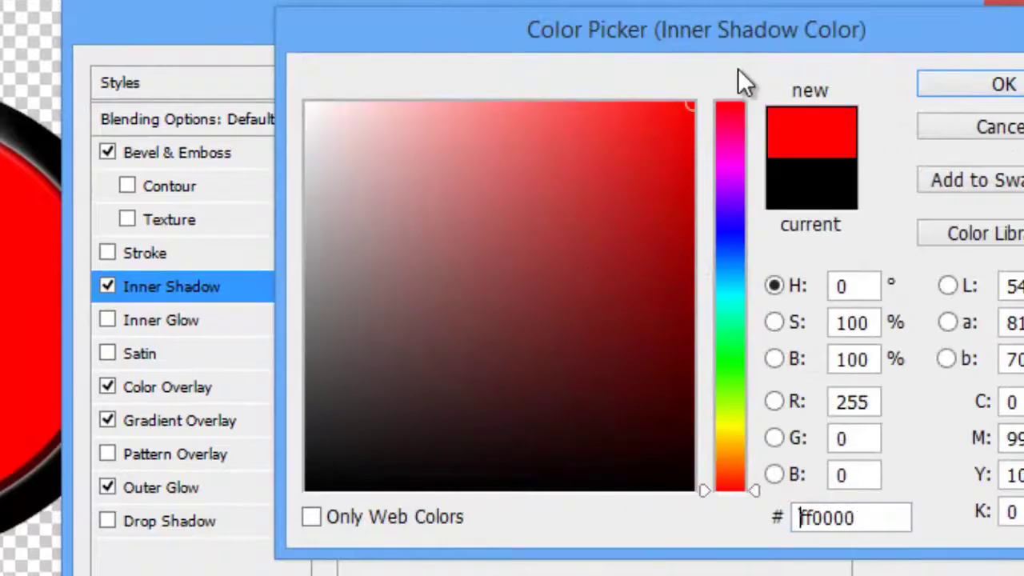
{"action": "left_click", "coordinate": [733, 291]}
{"action": "left_click_drag", "start_coordinate": [690, 112], "coordinate": [786, 122]}
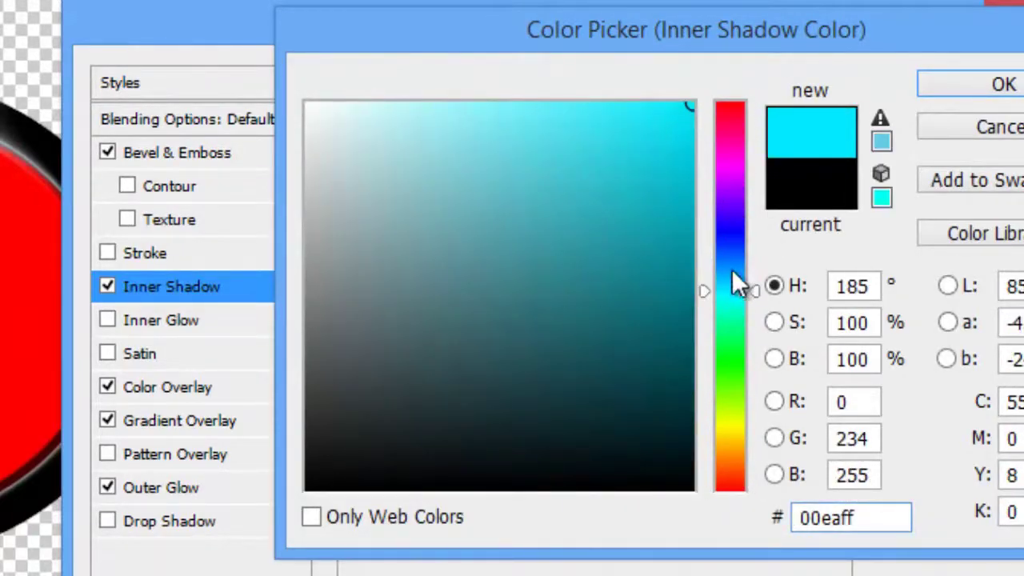
{"action": "left_click", "coordinate": [727, 108]}
{"action": "left_click_drag", "start_coordinate": [660, 137], "coordinate": [737, 60]}
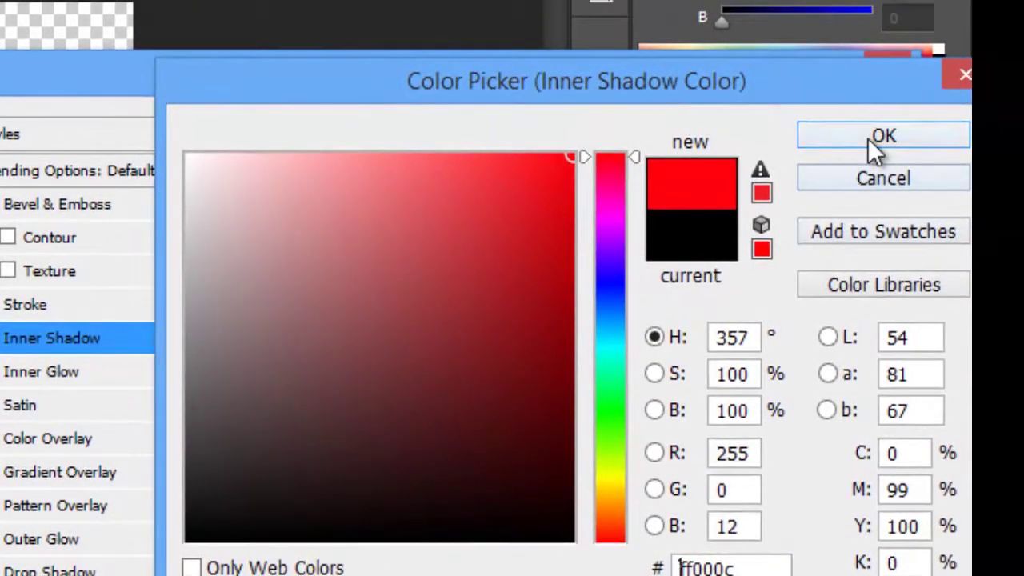
{"action": "left_click", "coordinate": [867, 137]}
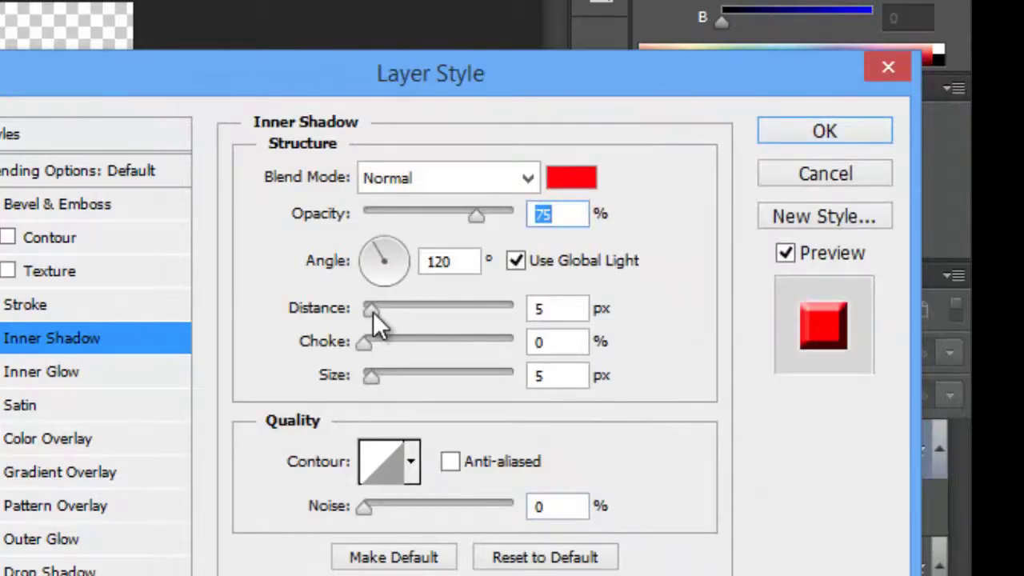
Set the Inner Shadow's distance to 0 px, choke to 31% and size to 139 px.
{"action": "left_click_drag", "start_coordinate": [373, 311], "coordinate": [415, 313]}
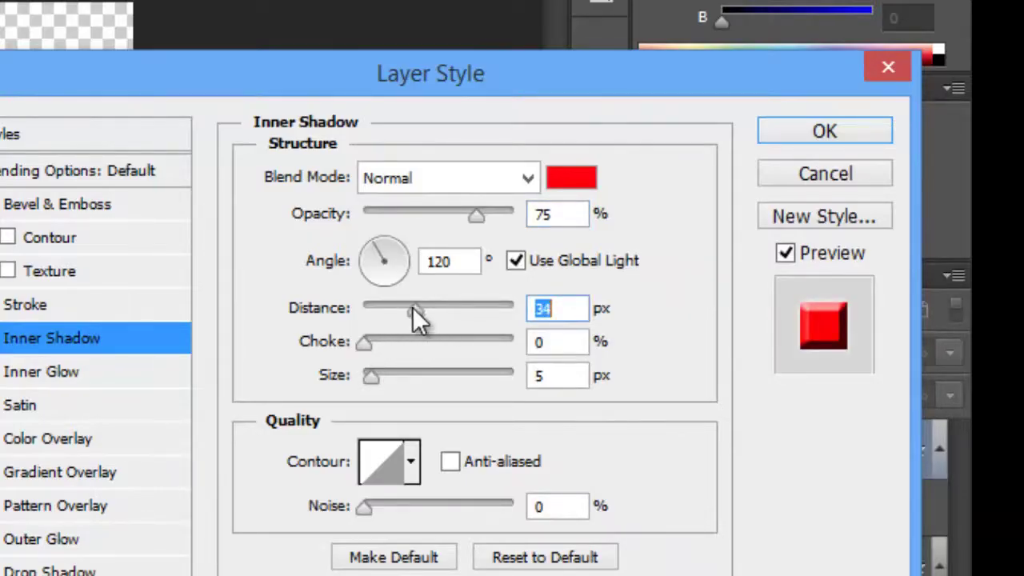
{"action": "left_click_drag", "start_coordinate": [413, 310], "coordinate": [283, 309]}
{"action": "left_click_drag", "start_coordinate": [366, 344], "coordinate": [411, 338]}
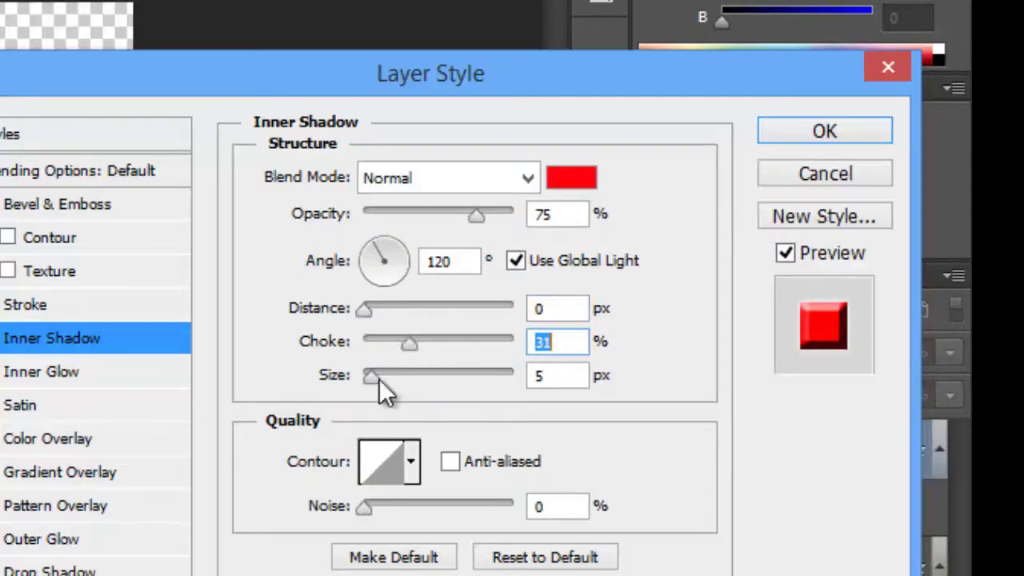
{"action": "left_click_drag", "start_coordinate": [378, 378], "coordinate": [450, 374]}
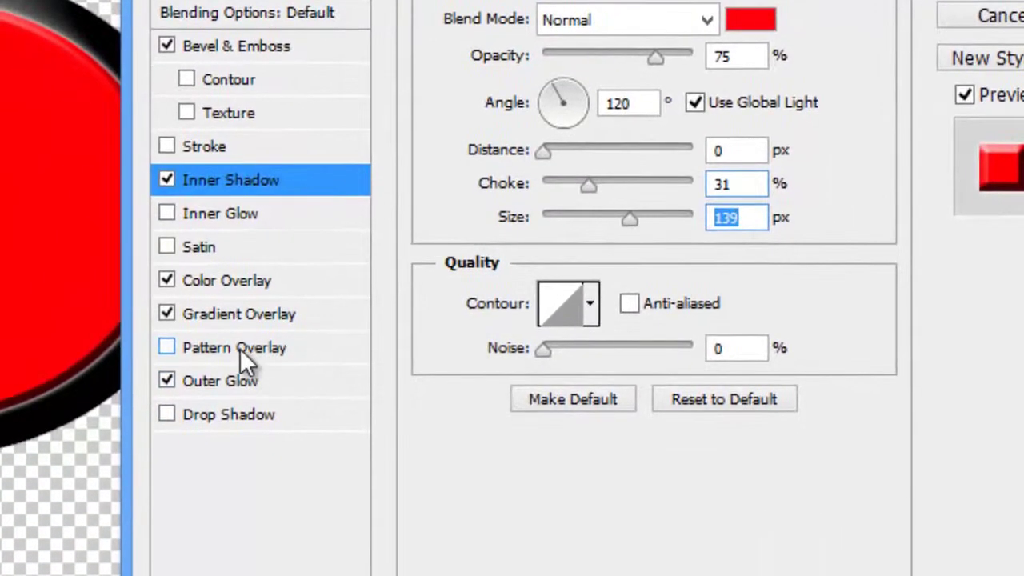
Enable the Inner Glow and Satin effects on Layer 1 copy, leaving Pattern Overlay switched off.
{"action": "left_click", "coordinate": [240, 349]}
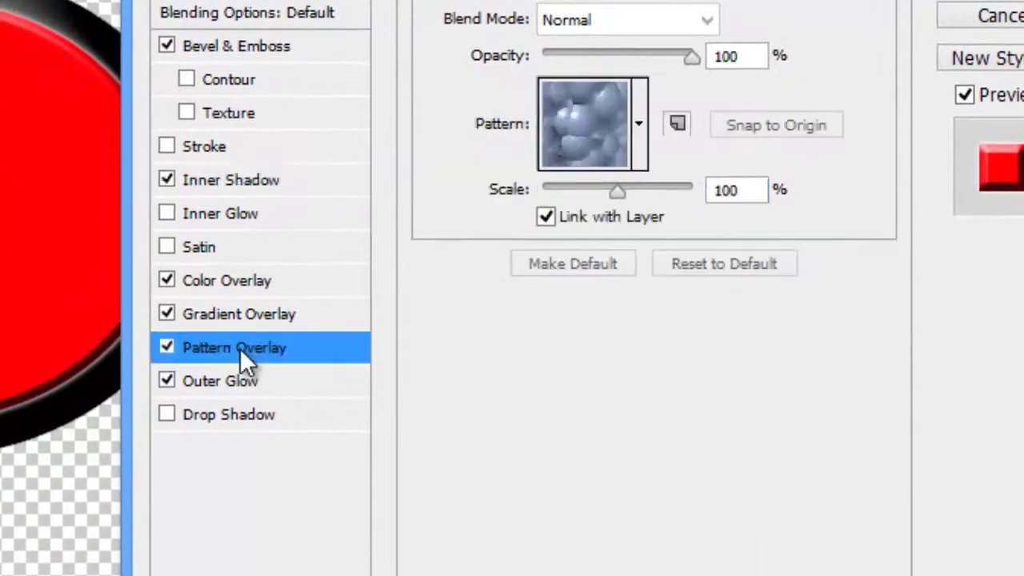
{"action": "left_click", "coordinate": [168, 347]}
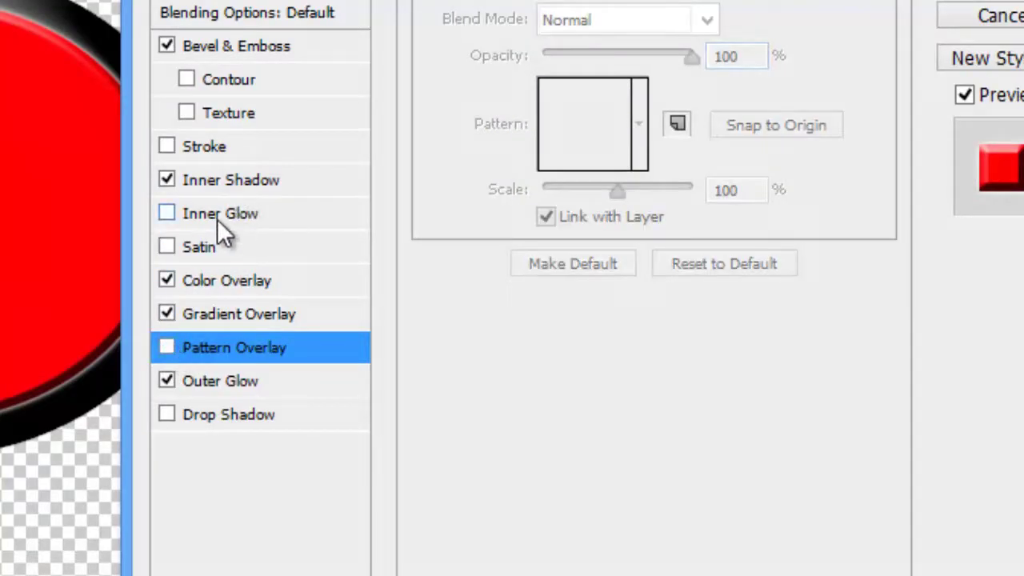
{"action": "left_click", "coordinate": [217, 218]}
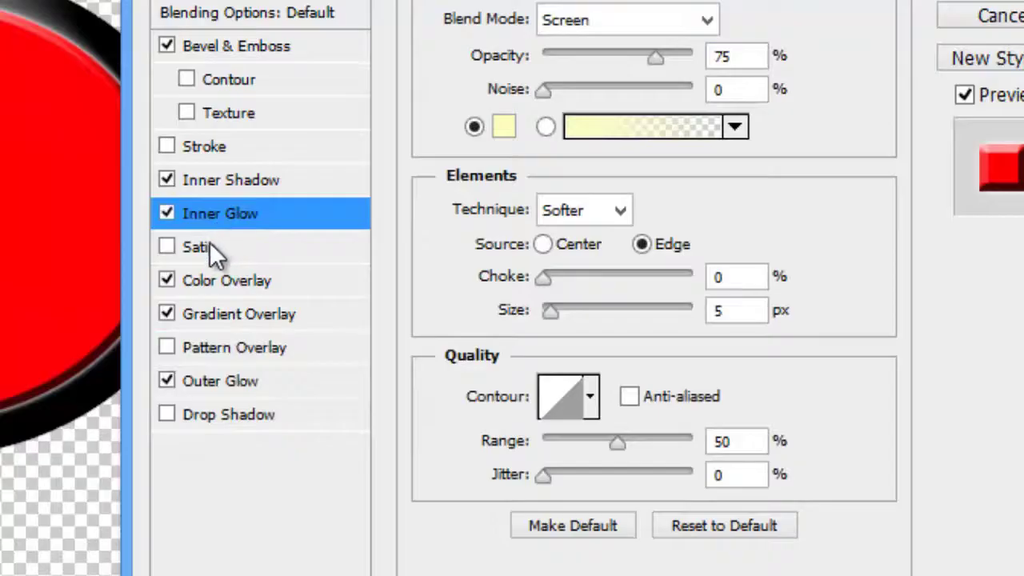
{"action": "left_click", "coordinate": [208, 245]}
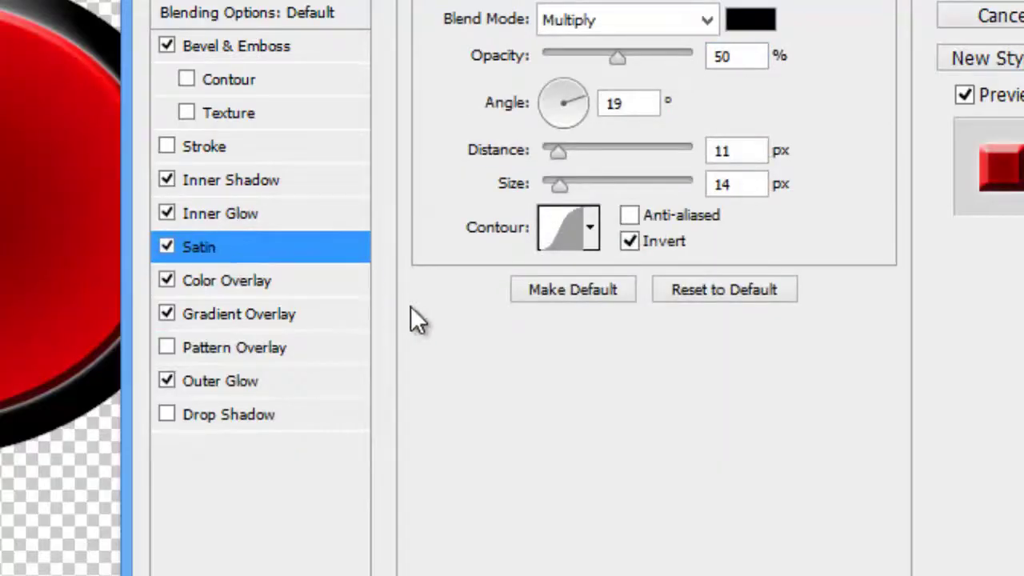
Set the Satin distance to 118 px and size to 0 px, and choose the contour with two narrow peaks.
{"action": "left_click_drag", "start_coordinate": [543, 176], "coordinate": [648, 170]}
{"action": "mouse_move", "coordinate": [617, 212]}
{"action": "left_mouse_down"}
{"action": "mouse_move", "coordinate": [628, 210]}
{"action": "mouse_move", "coordinate": [616, 212]}
{"action": "left_mouse_up"}
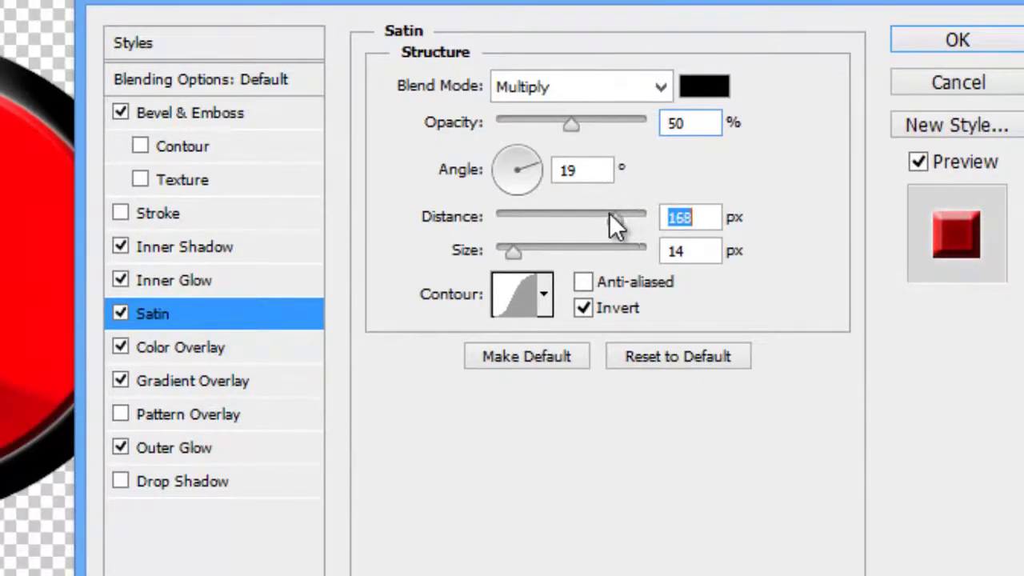
{"action": "left_click_drag", "start_coordinate": [515, 252], "coordinate": [452, 254]}
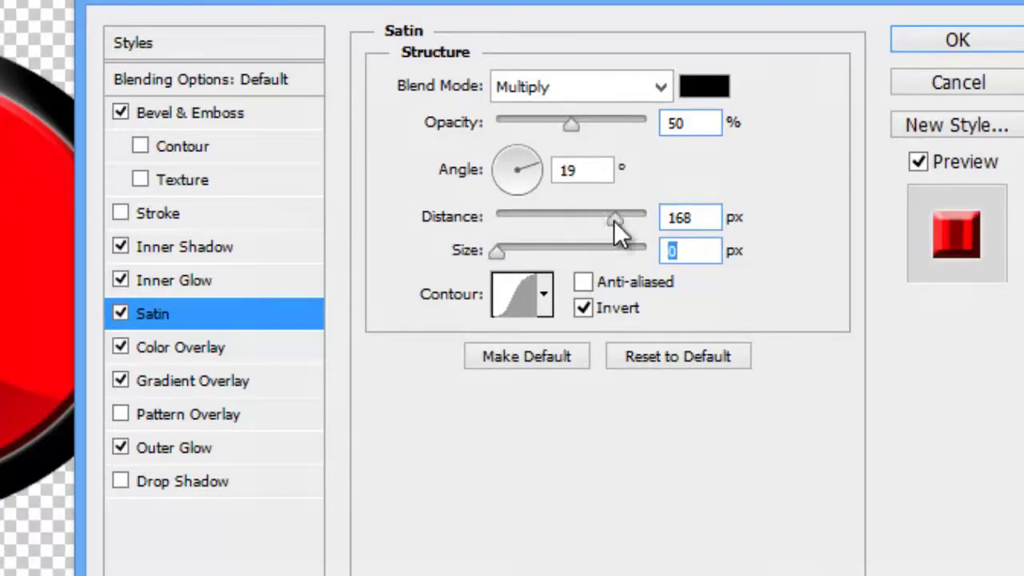
{"action": "left_click_drag", "start_coordinate": [614, 221], "coordinate": [597, 221]}
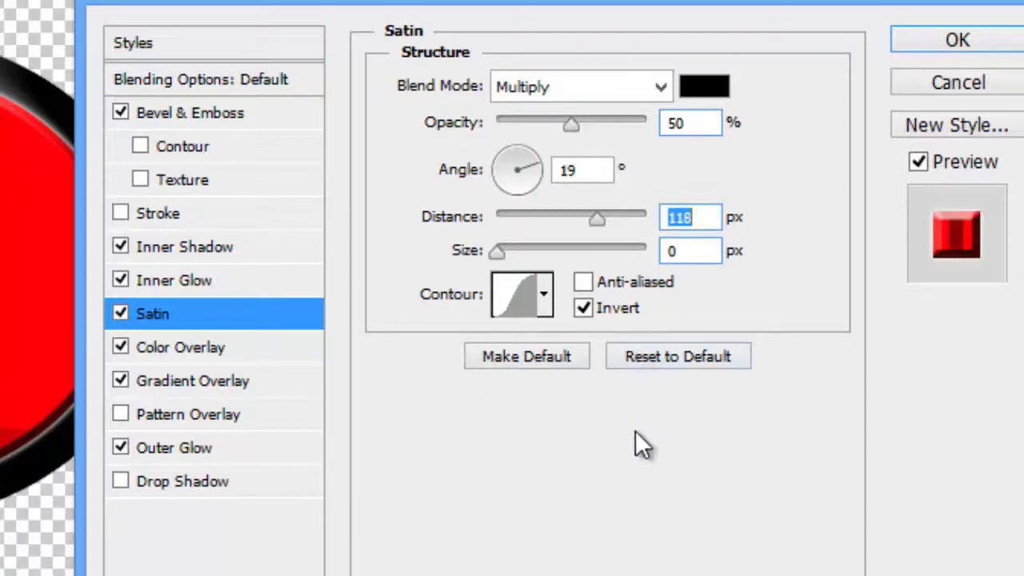
{"action": "left_click", "coordinate": [545, 297]}
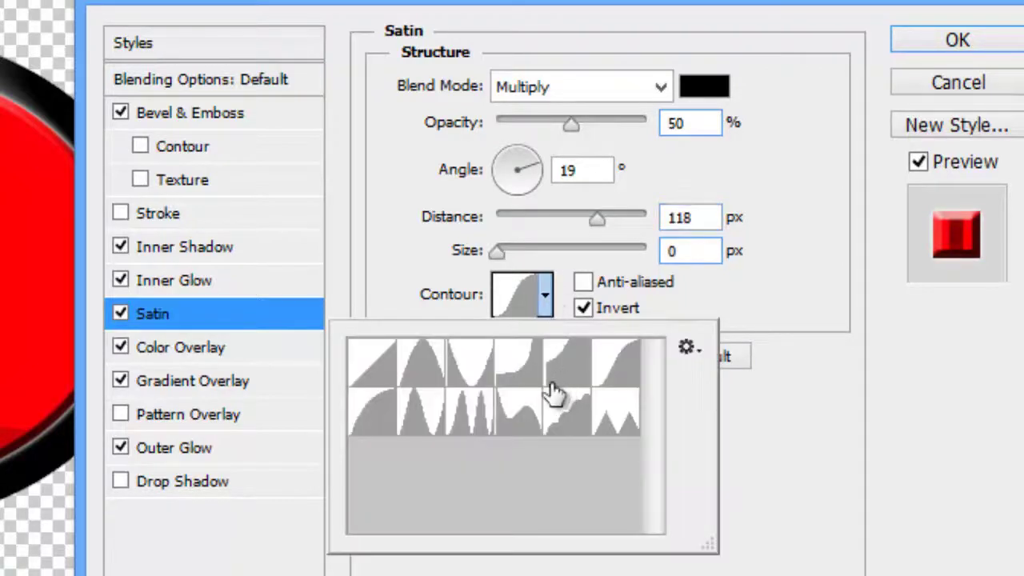
{"action": "left_click", "coordinate": [464, 417]}
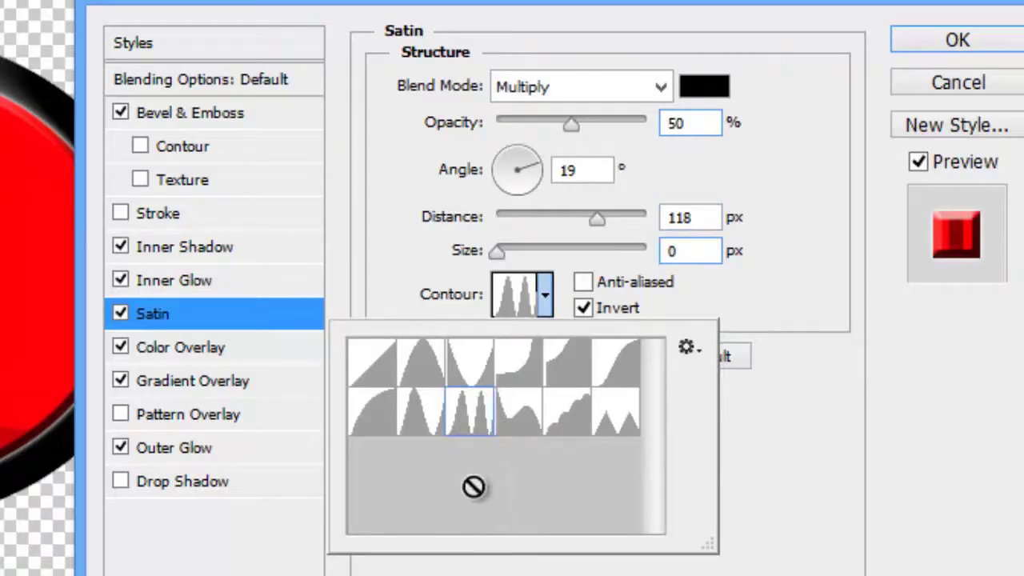
Reduce the Satin distance to 26 px and apply the layer style to Layer 1 copy.
{"action": "left_click_drag", "start_coordinate": [597, 218], "coordinate": [343, 212]}
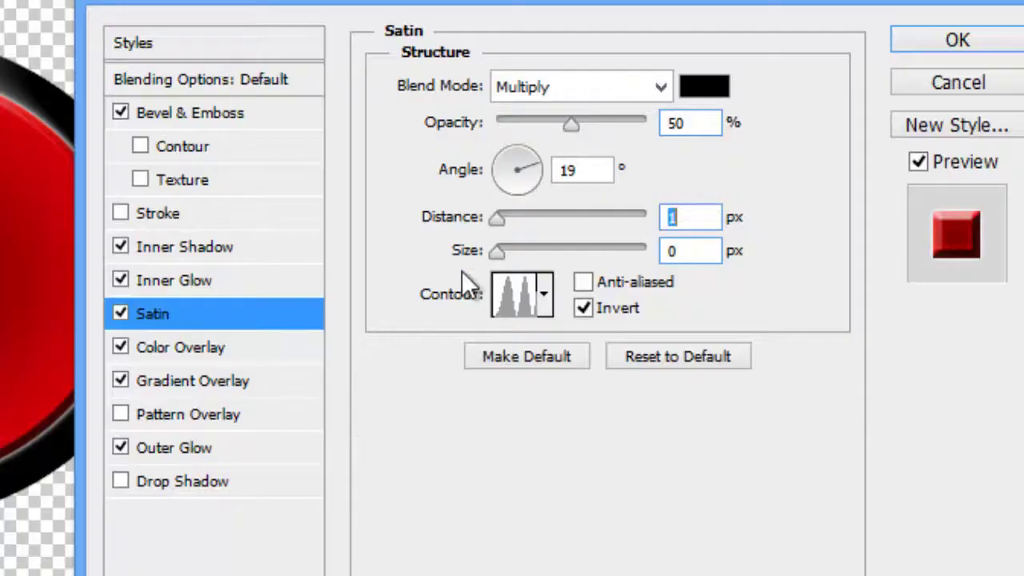
{"action": "left_click_drag", "start_coordinate": [497, 221], "coordinate": [534, 217]}
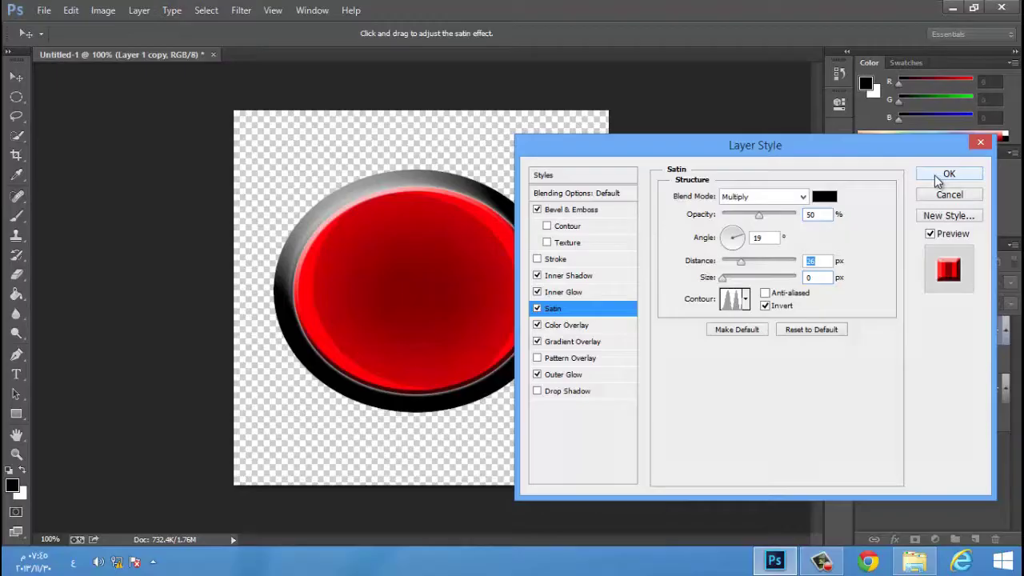
{"action": "left_click", "coordinate": [937, 176]}
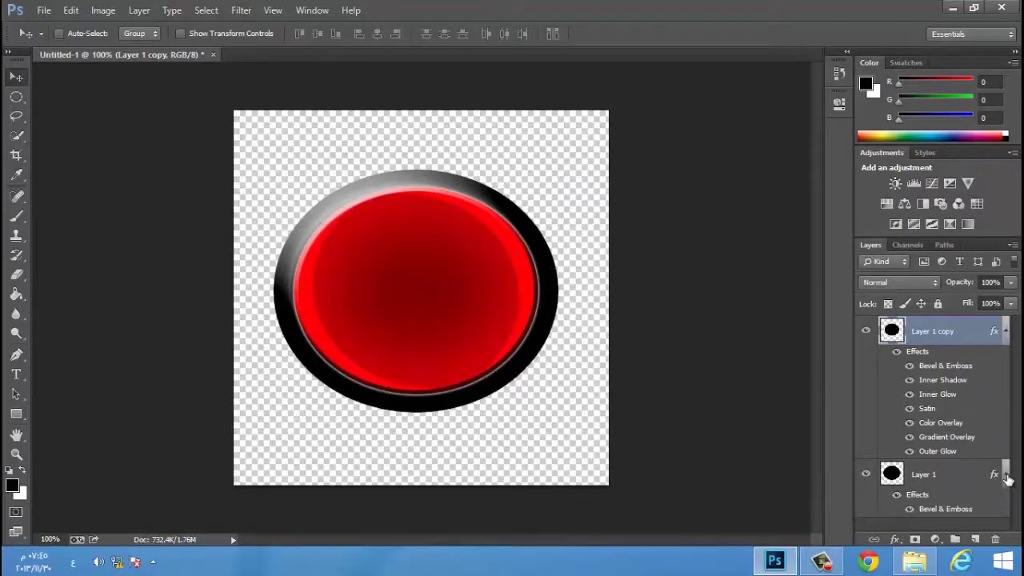
Add a Color Overlay effect to Layer 1 and set its colour to white.
{"action": "left_click", "coordinate": [978, 476]}
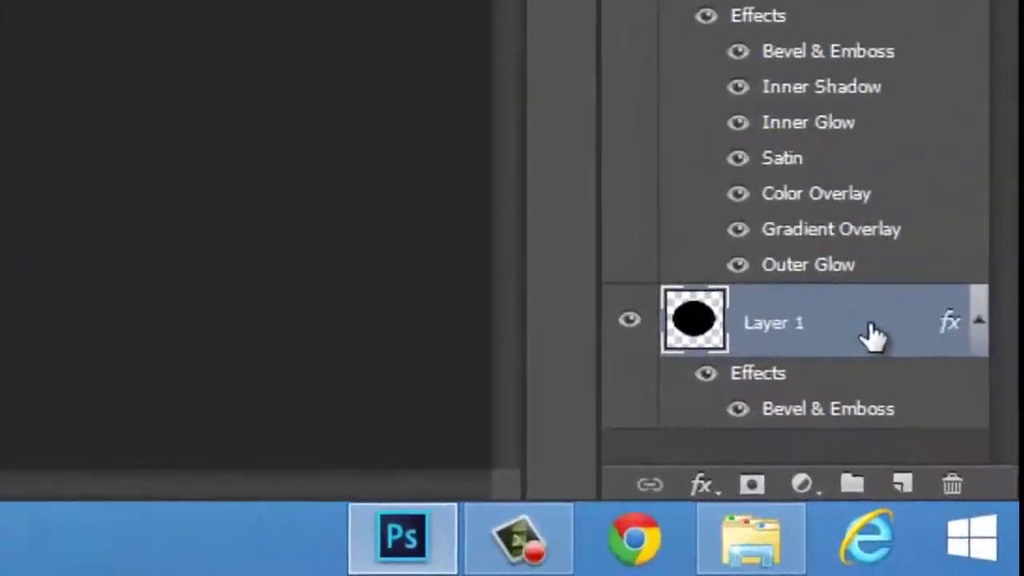
{"action": "double_click", "coordinate": [959, 470]}
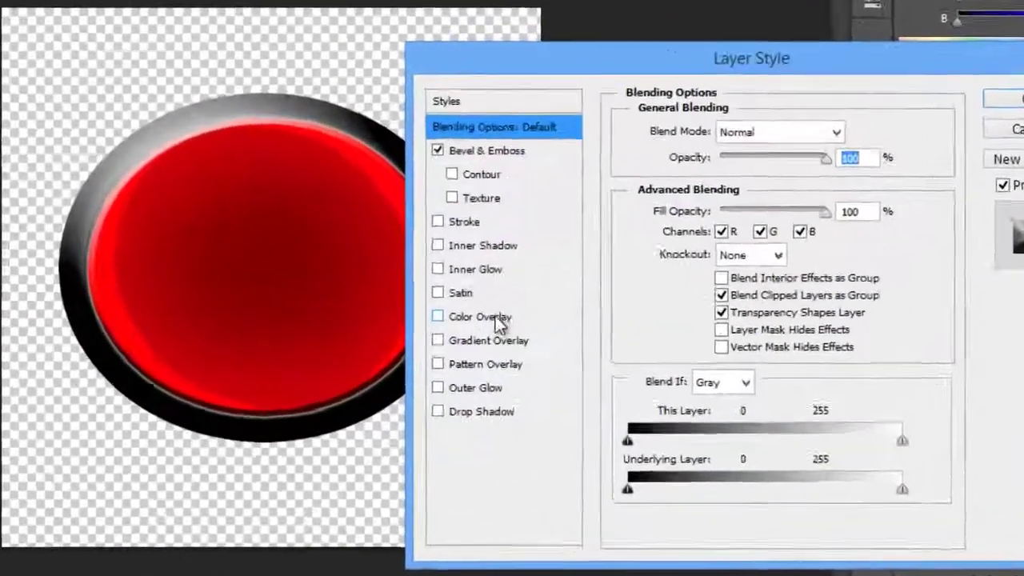
{"action": "left_click", "coordinate": [578, 325]}
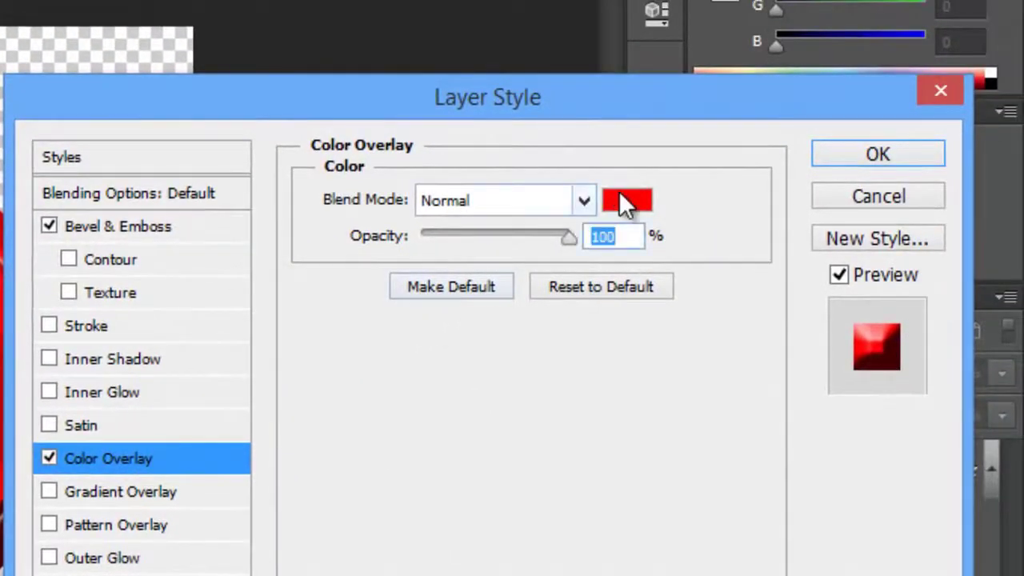
{"action": "left_click", "coordinate": [627, 200]}
{"action": "left_click_drag", "start_coordinate": [300, 237], "coordinate": [122, 165]}
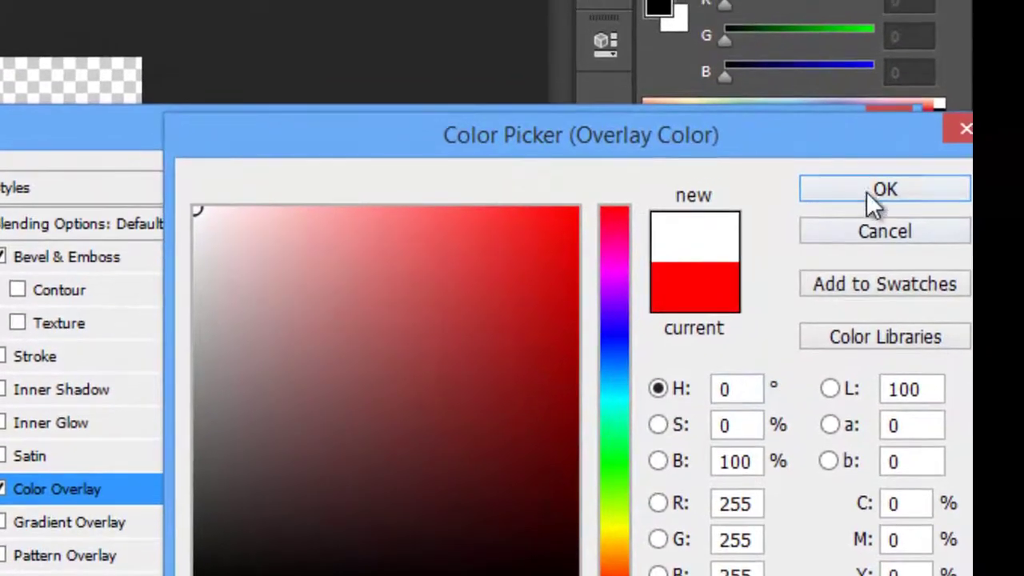
{"action": "left_click", "coordinate": [888, 180]}
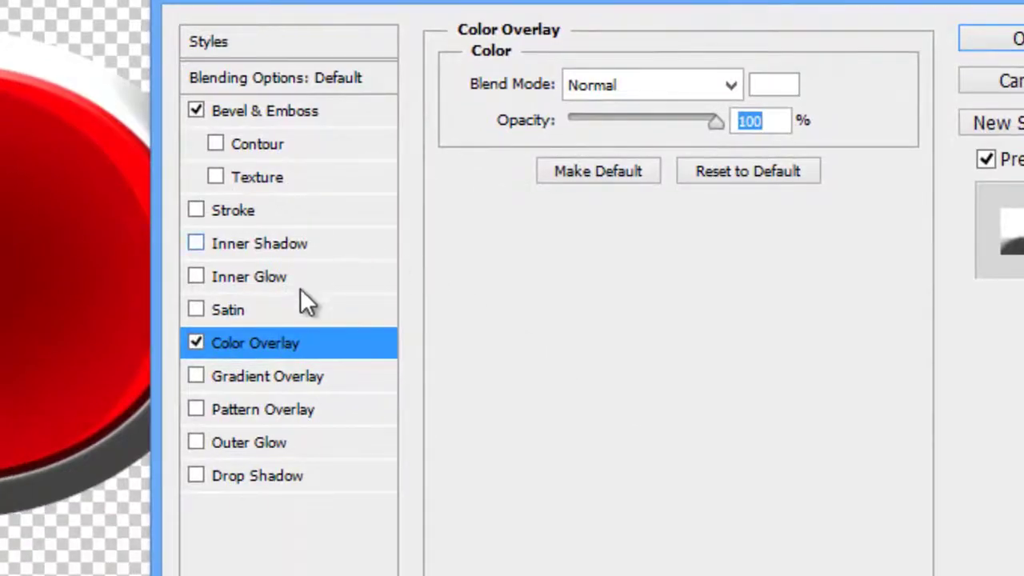
Enable a gradient-based Outer Glow on Layer 1 and set the gradient's starting colour stop to black.
{"action": "left_click", "coordinate": [264, 452]}
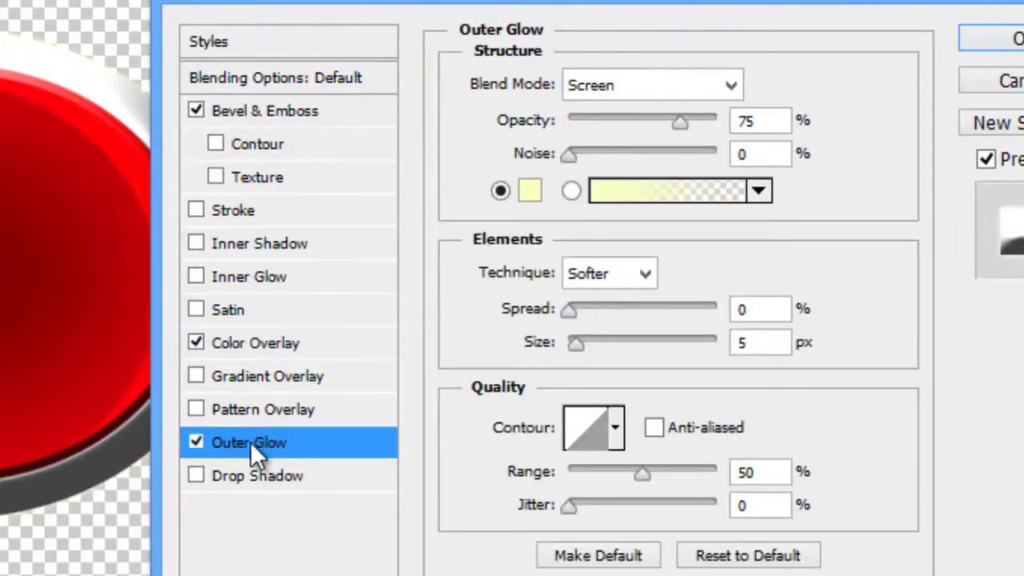
{"action": "left_click", "coordinate": [571, 190]}
{"action": "left_click", "coordinate": [709, 196]}
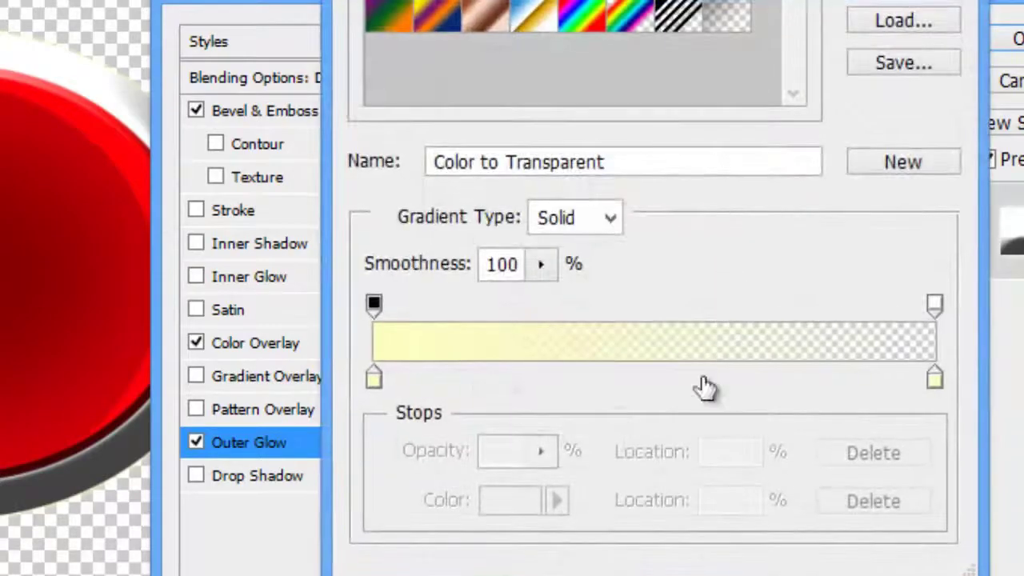
{"action": "double_click", "coordinate": [374, 377]}
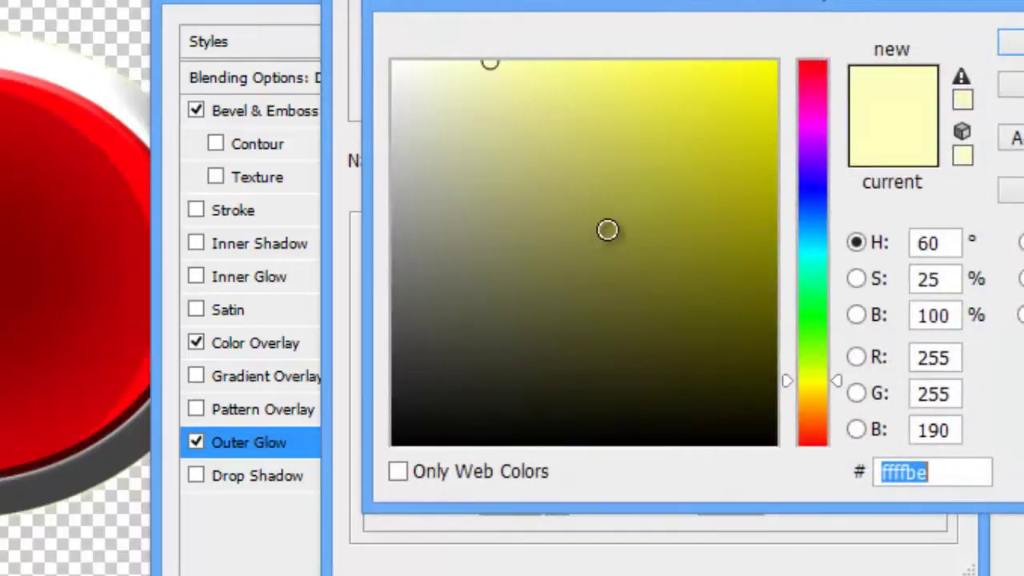
{"action": "mouse_move", "coordinate": [481, 152]}
{"action": "left_mouse_down"}
{"action": "mouse_move", "coordinate": [258, 514]}
{"action": "mouse_move", "coordinate": [258, 539]}
{"action": "left_mouse_up"}
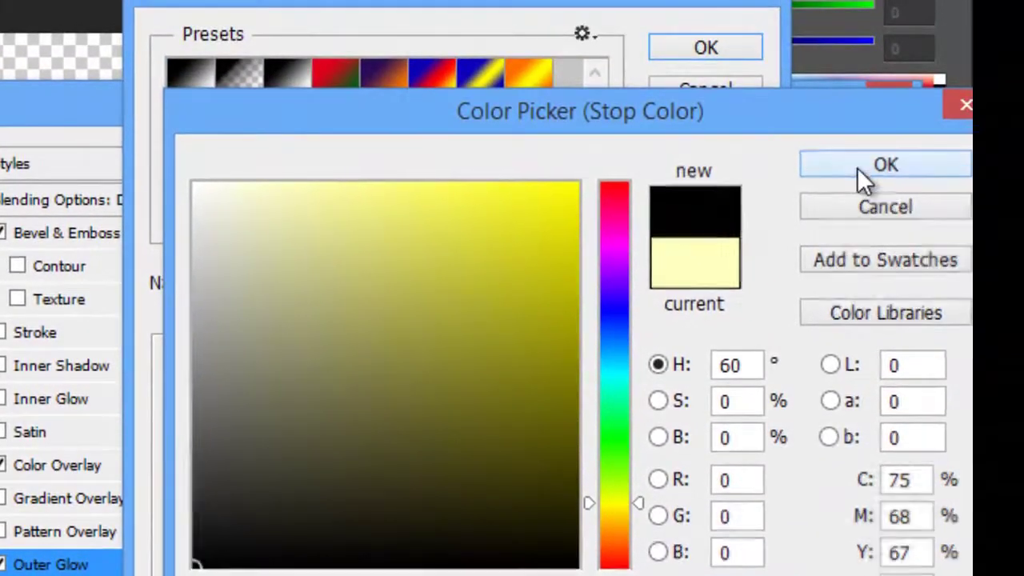
{"action": "left_click", "coordinate": [857, 168]}
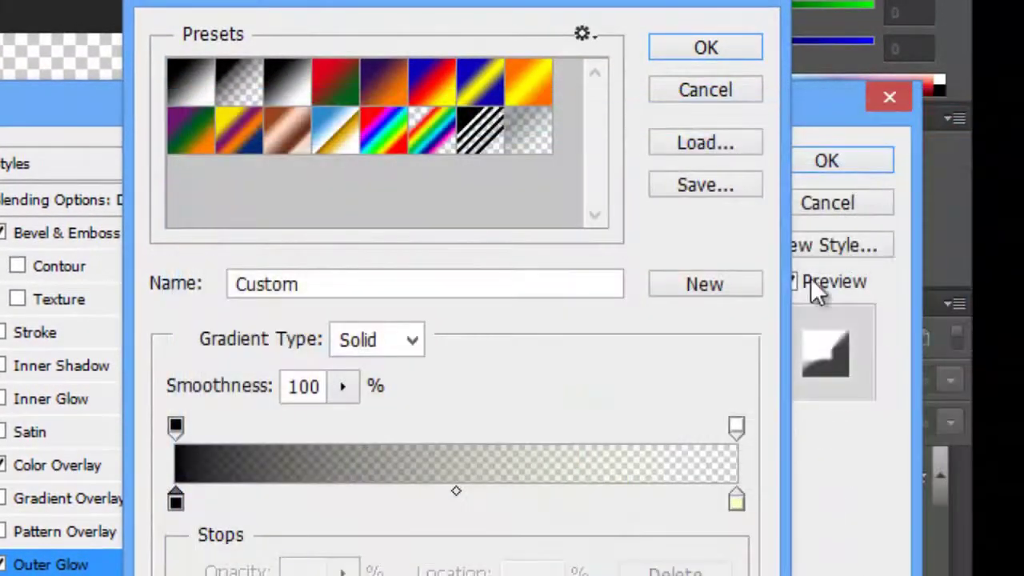
Set the Outer Glow gradient's end colour stop to grey (RGB 161, 161, 160) and accept the gradient.
{"action": "double_click", "coordinate": [735, 501]}
{"action": "left_click_drag", "start_coordinate": [356, 344], "coordinate": [72, 144]}
{"action": "mouse_move", "coordinate": [251, 279]}
{"action": "left_mouse_down"}
{"action": "mouse_move", "coordinate": [258, 295]}
{"action": "mouse_move", "coordinate": [343, 251]}
{"action": "mouse_move", "coordinate": [291, 279]}
{"action": "mouse_move", "coordinate": [220, 210]}
{"action": "mouse_move", "coordinate": [239, 244]}
{"action": "mouse_move", "coordinate": [218, 308]}
{"action": "mouse_move", "coordinate": [197, 325]}
{"action": "left_mouse_up"}
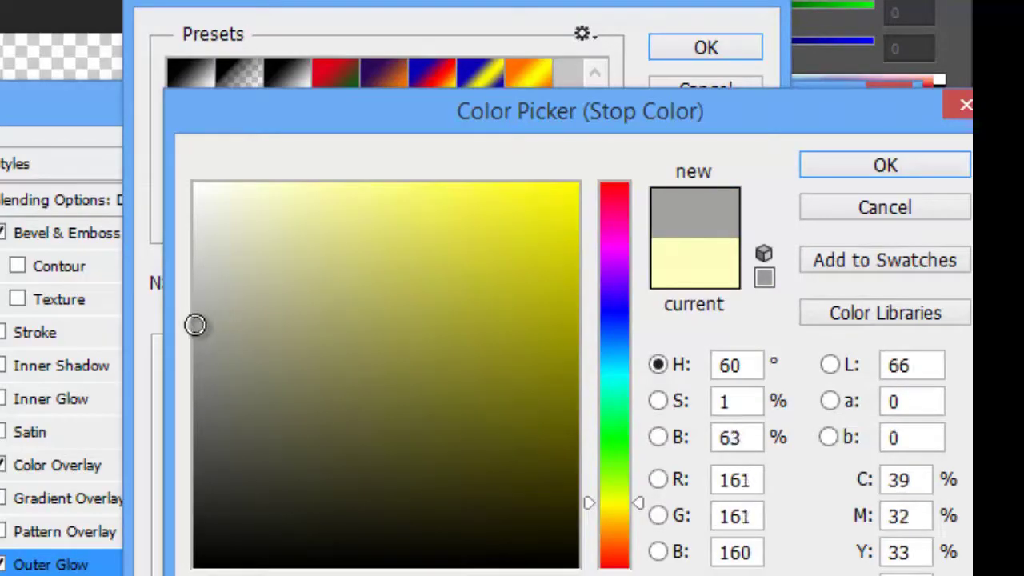
{"action": "left_click", "coordinate": [885, 167]}
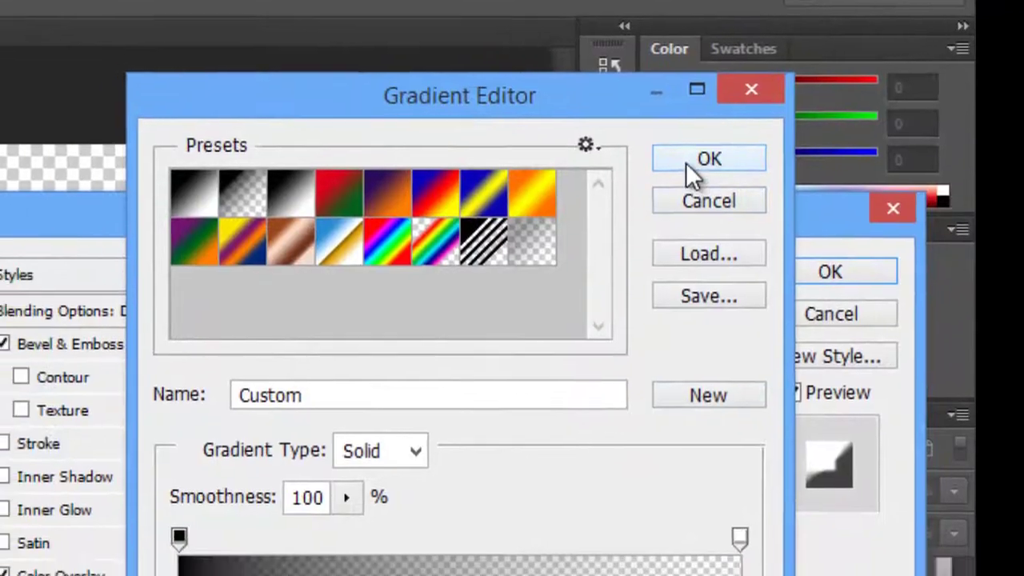
{"action": "left_click", "coordinate": [632, 198]}
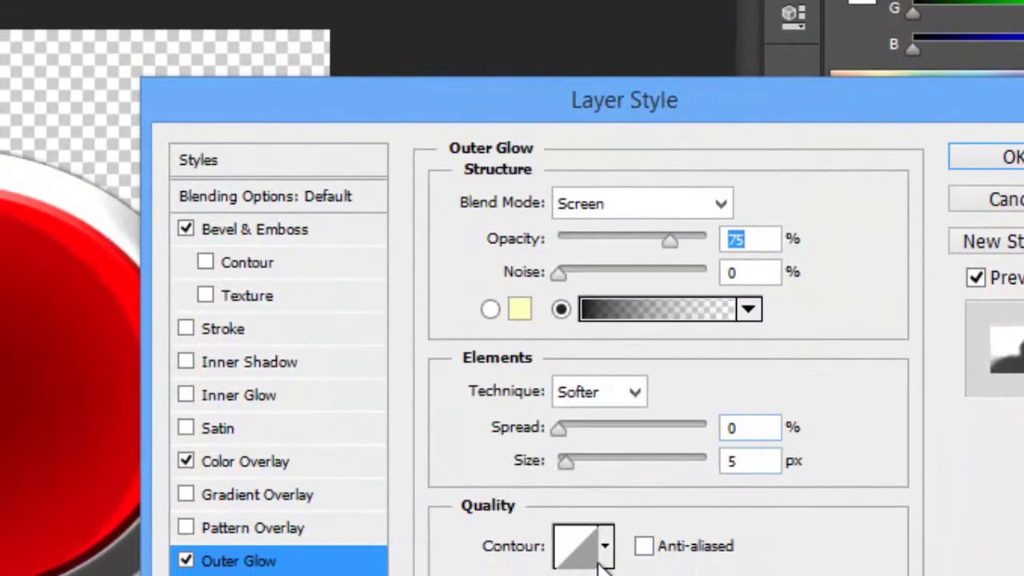
Enable Gradient Overlay on Layer 1 and set its gradient's starting colour stop to white.
{"action": "left_click", "coordinate": [269, 495]}
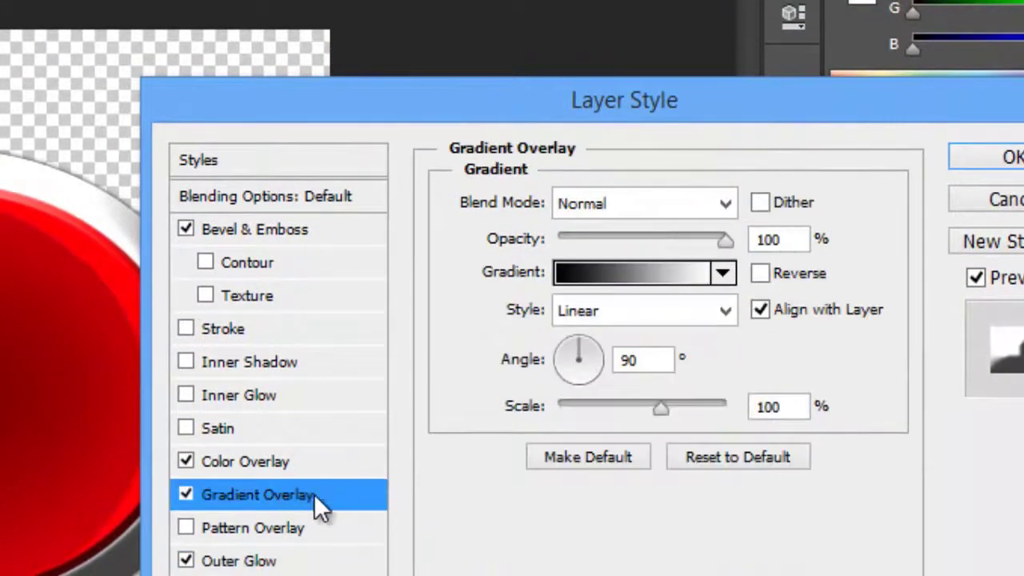
{"action": "left_click", "coordinate": [619, 270]}
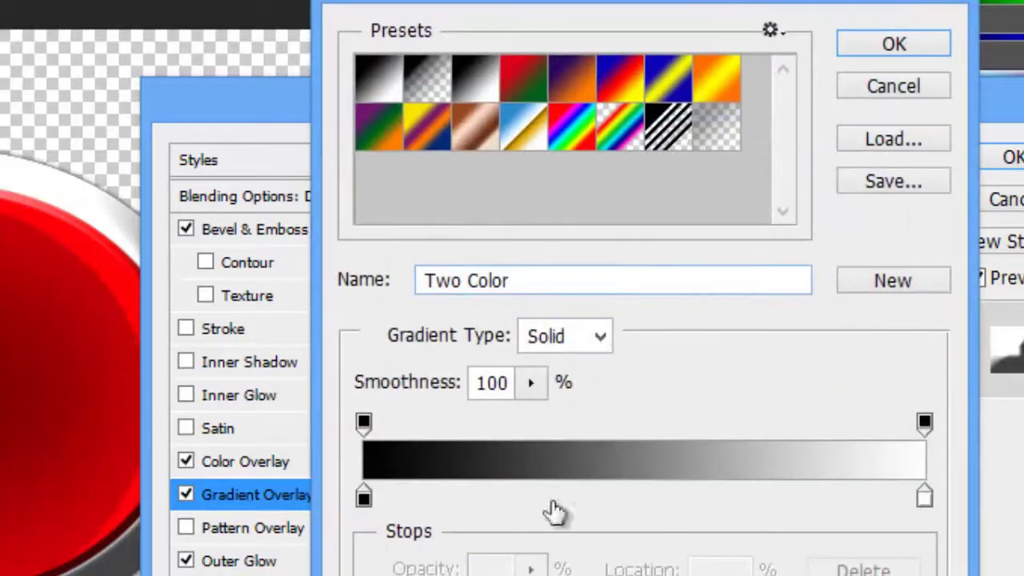
{"action": "double_click", "coordinate": [363, 498]}
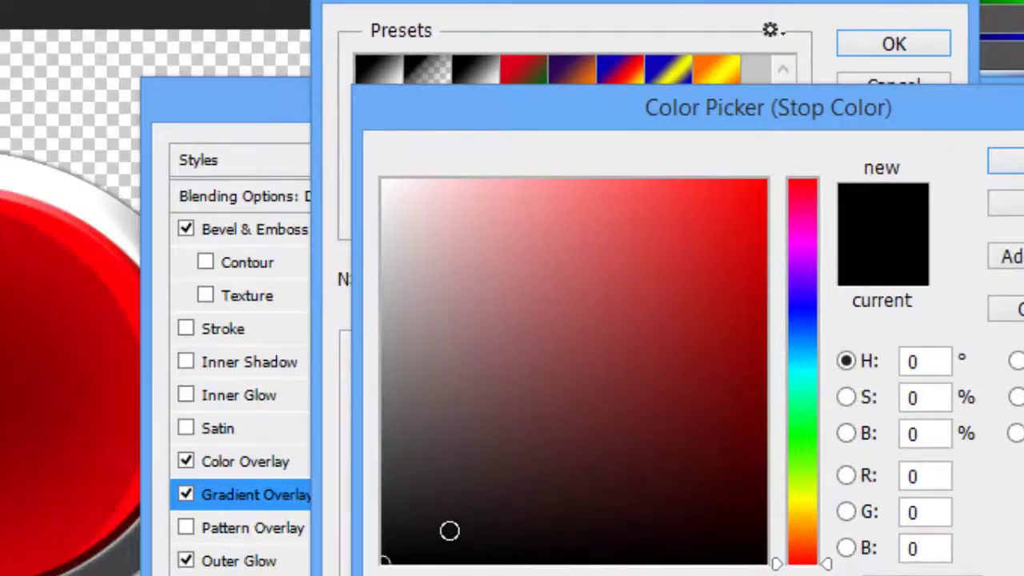
{"action": "left_click_drag", "start_coordinate": [633, 371], "coordinate": [681, 280]}
{"action": "left_click", "coordinate": [566, 411]}
{"action": "mouse_move", "coordinate": [506, 468]}
{"action": "left_mouse_down"}
{"action": "mouse_move", "coordinate": [411, 551]}
{"action": "mouse_move", "coordinate": [469, 480]}
{"action": "left_mouse_up"}
{"action": "left_click_drag", "start_coordinate": [386, 225], "coordinate": [379, 151]}
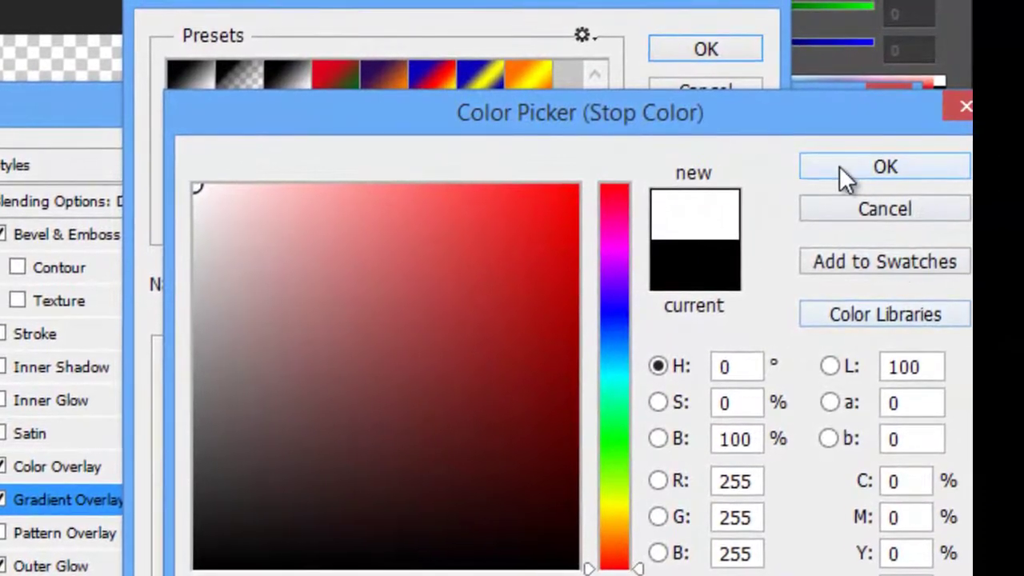
{"action": "left_click", "coordinate": [839, 166]}
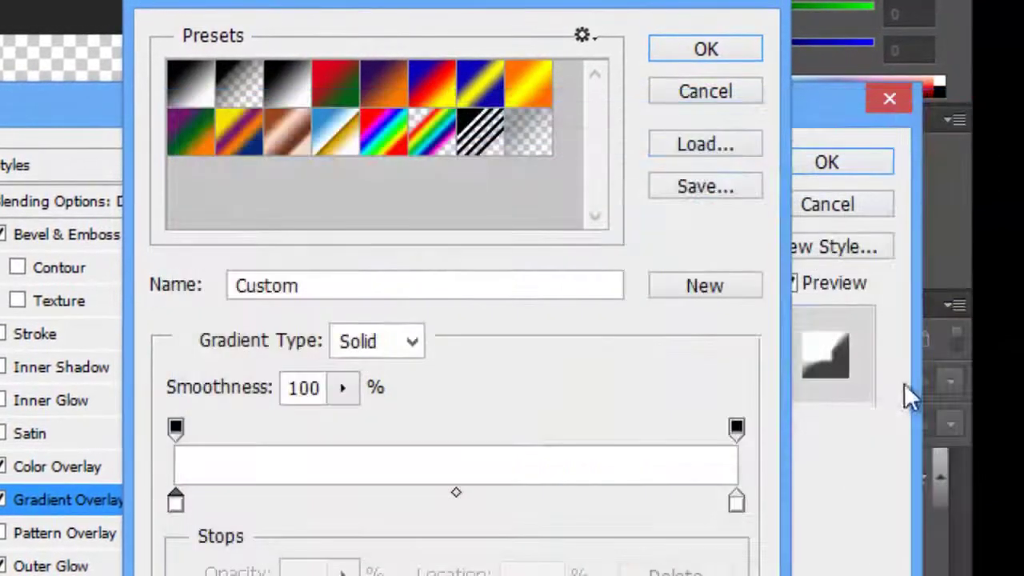
Set the overlay gradient's end stop to grey (RGB 158, 149, 149), with a scale of 102% and an angle of 90°.
{"action": "double_click", "coordinate": [734, 502]}
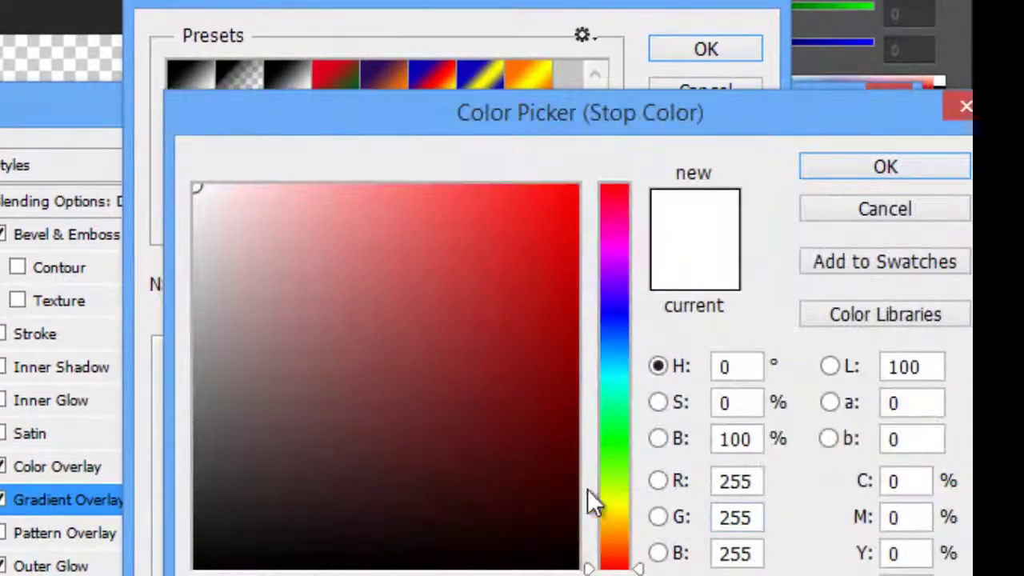
{"action": "mouse_move", "coordinate": [196, 202]}
{"action": "left_mouse_down"}
{"action": "mouse_move", "coordinate": [206, 296]}
{"action": "mouse_move", "coordinate": [275, 366]}
{"action": "mouse_move", "coordinate": [452, 342]}
{"action": "mouse_move", "coordinate": [263, 350]}
{"action": "mouse_move", "coordinate": [216, 329]}
{"action": "left_mouse_up"}
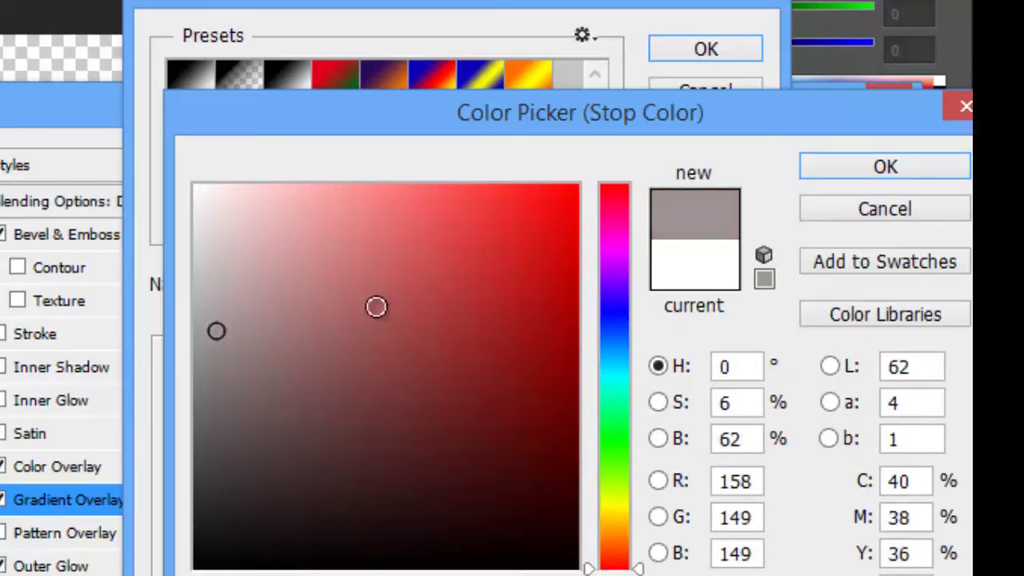
{"action": "left_click", "coordinate": [889, 170]}
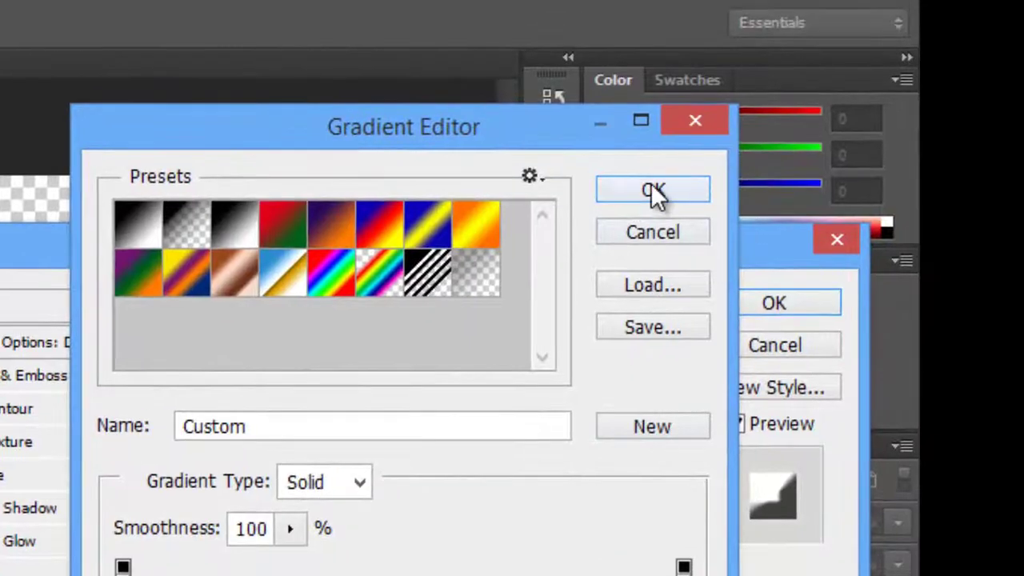
{"action": "left_click", "coordinate": [663, 162]}
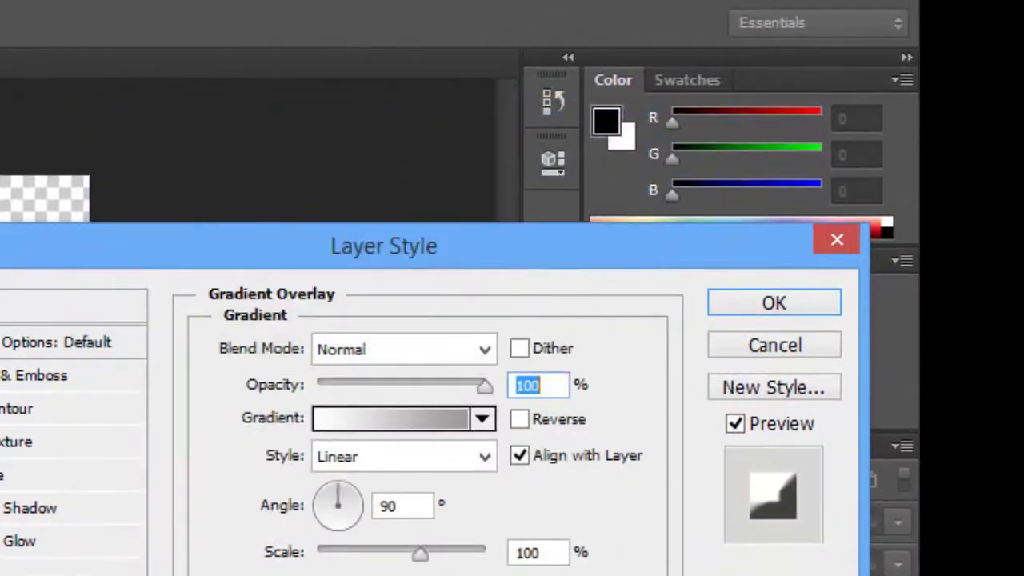
{"action": "mouse_move", "coordinate": [418, 551]}
{"action": "left_mouse_down"}
{"action": "mouse_move", "coordinate": [459, 560]}
{"action": "mouse_move", "coordinate": [320, 564]}
{"action": "mouse_move", "coordinate": [423, 553]}
{"action": "left_mouse_up"}
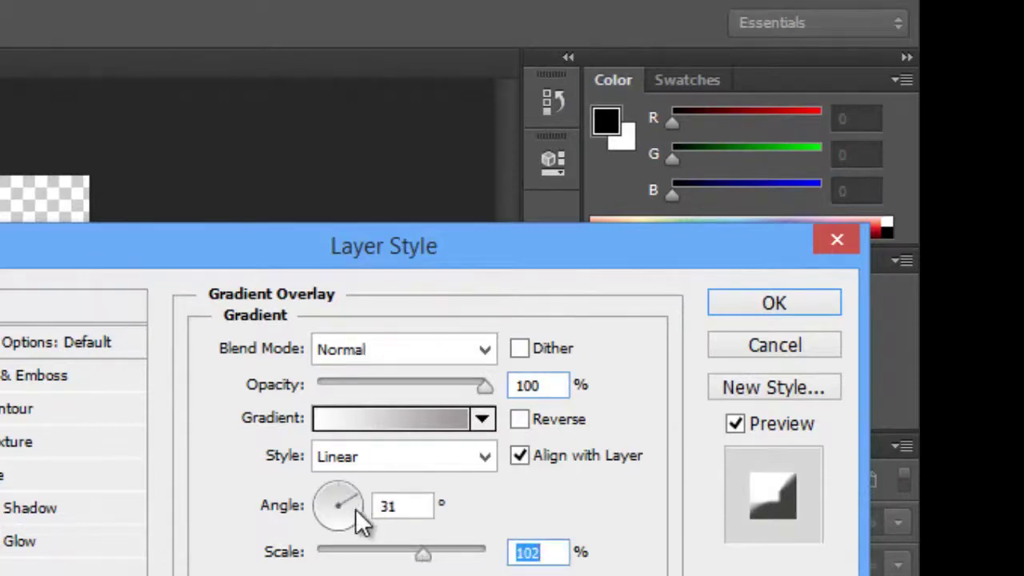
{"action": "left_click_drag", "start_coordinate": [356, 509], "coordinate": [341, 485]}
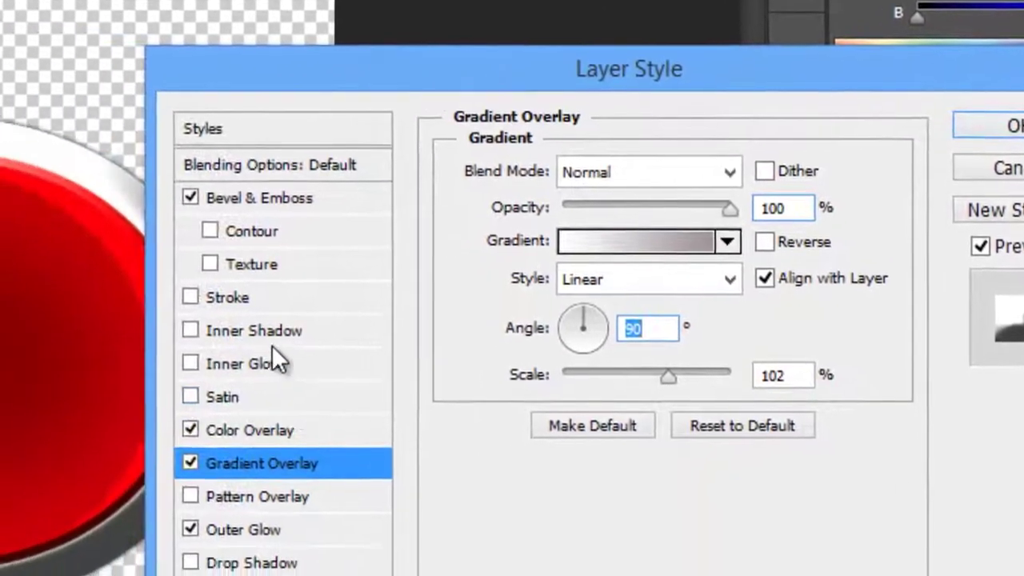
Enable Inner Shadow on Layer 1 with colour ffffff and the Normal blend mode.
{"action": "left_click", "coordinate": [4, 405]}
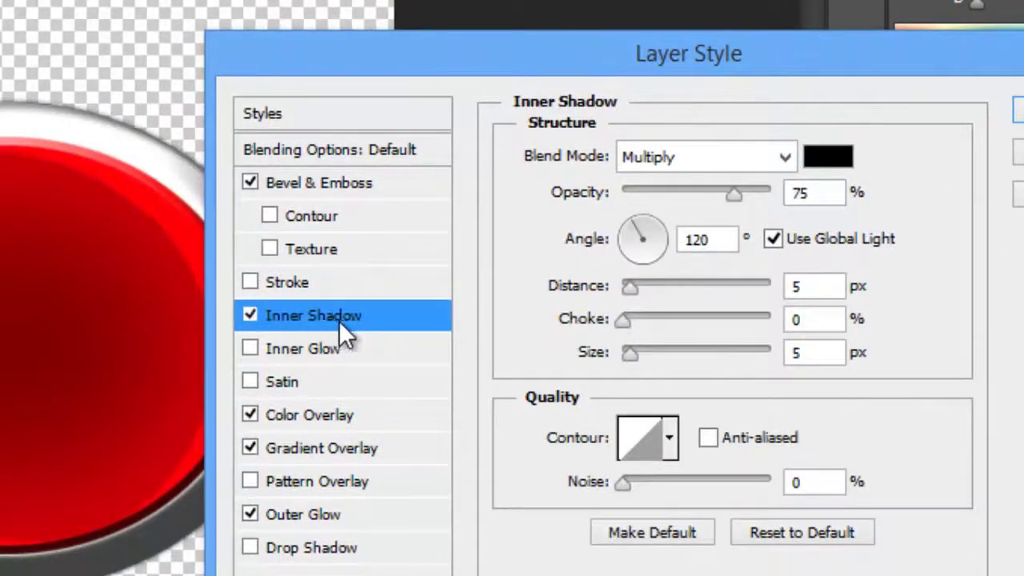
{"action": "left_click", "coordinate": [827, 156]}
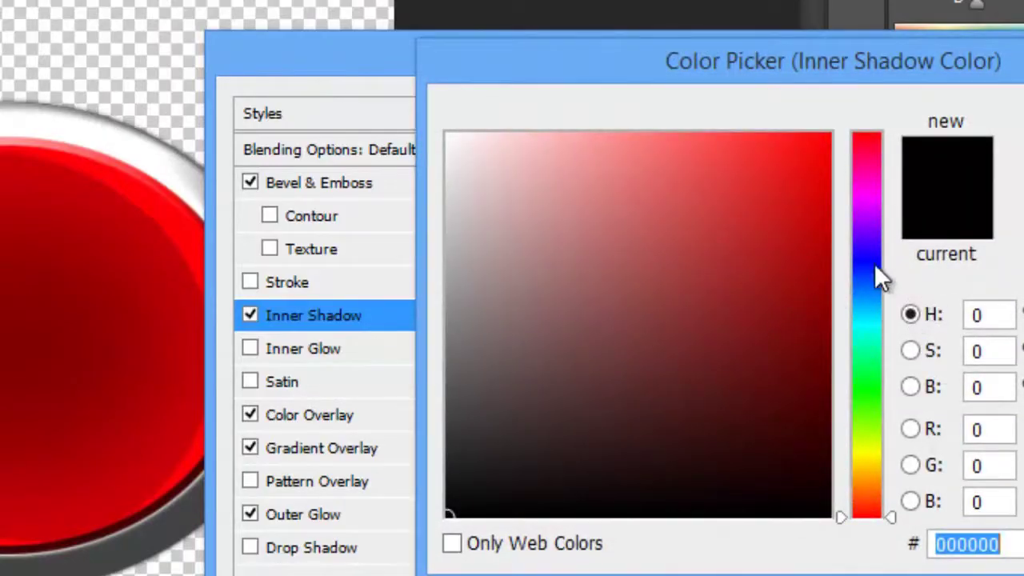
{"action": "type", "text": "ffffff"}
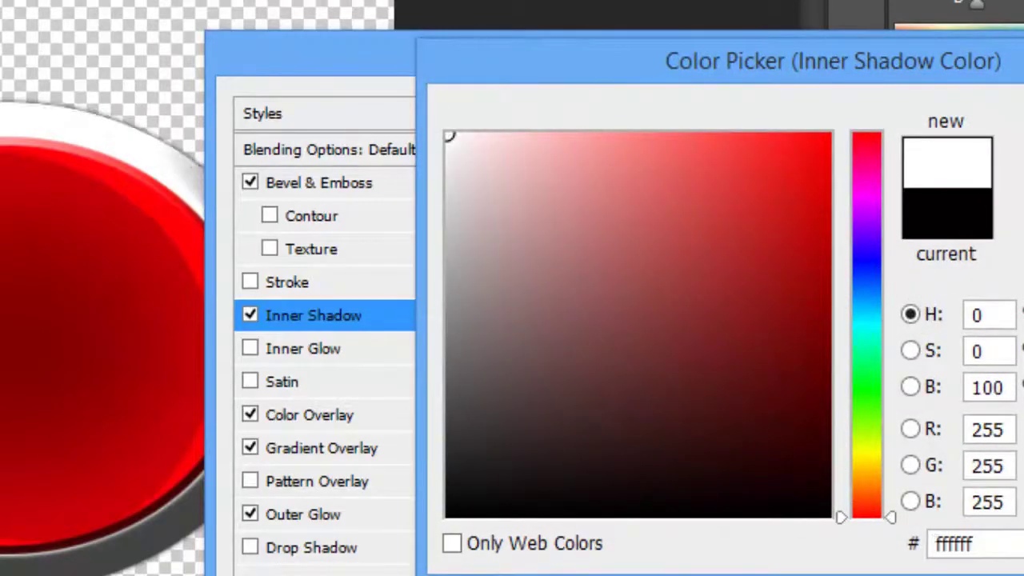
{"action": "key", "text": "Return"}
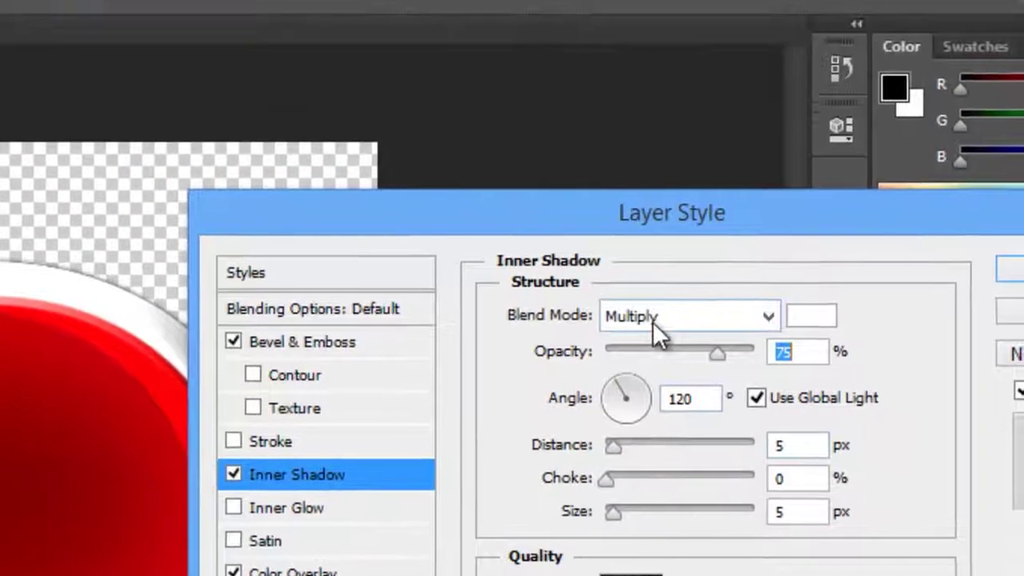
{"action": "left_click", "coordinate": [664, 158]}
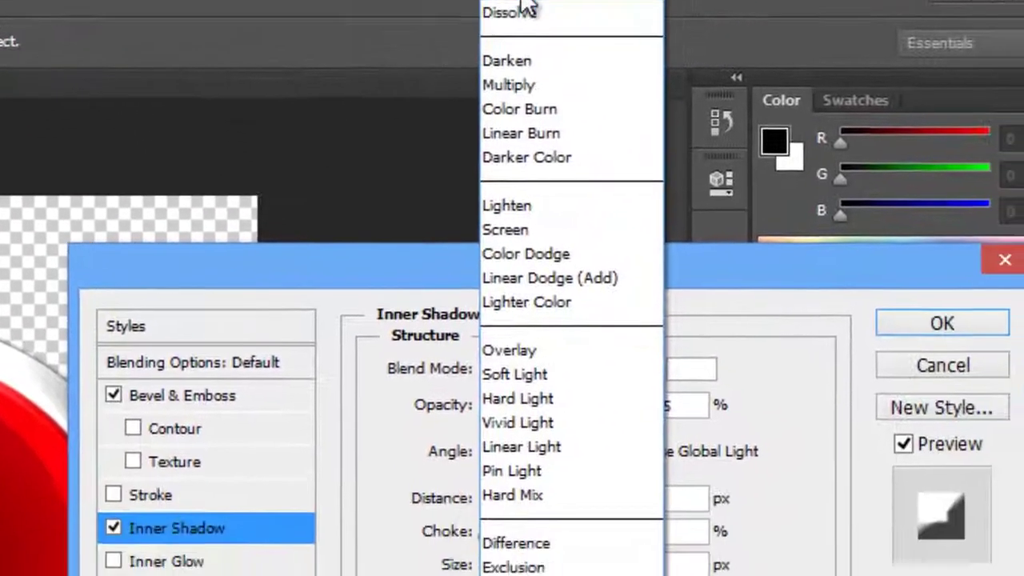
{"action": "left_click", "coordinate": [608, 105]}
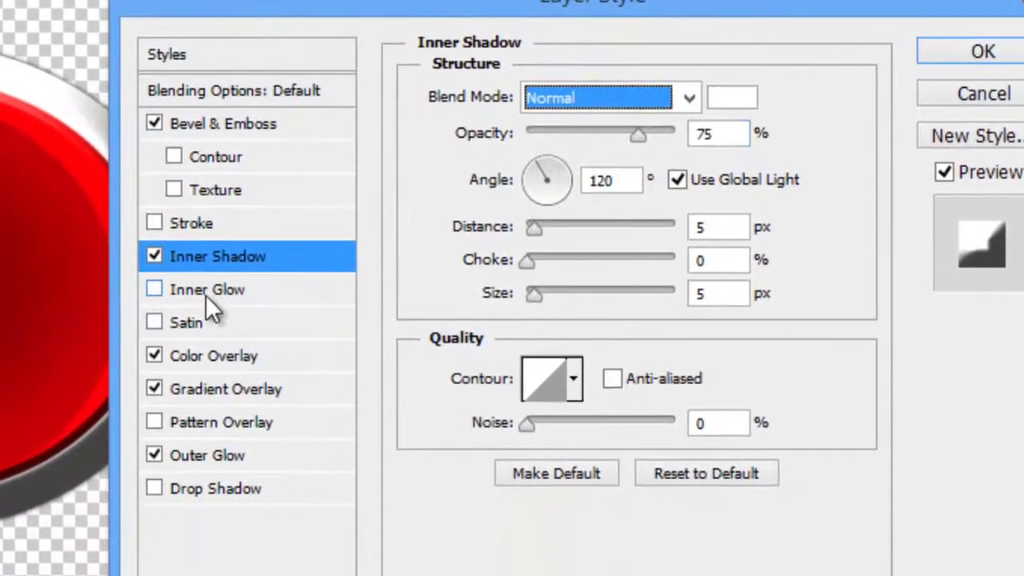
Enable Inner Glow on Layer 1 using a gradient and set the gradient's starting colour stop to dark grey (RGB 84, 84, 73).
{"action": "left_click", "coordinate": [49, 419]}
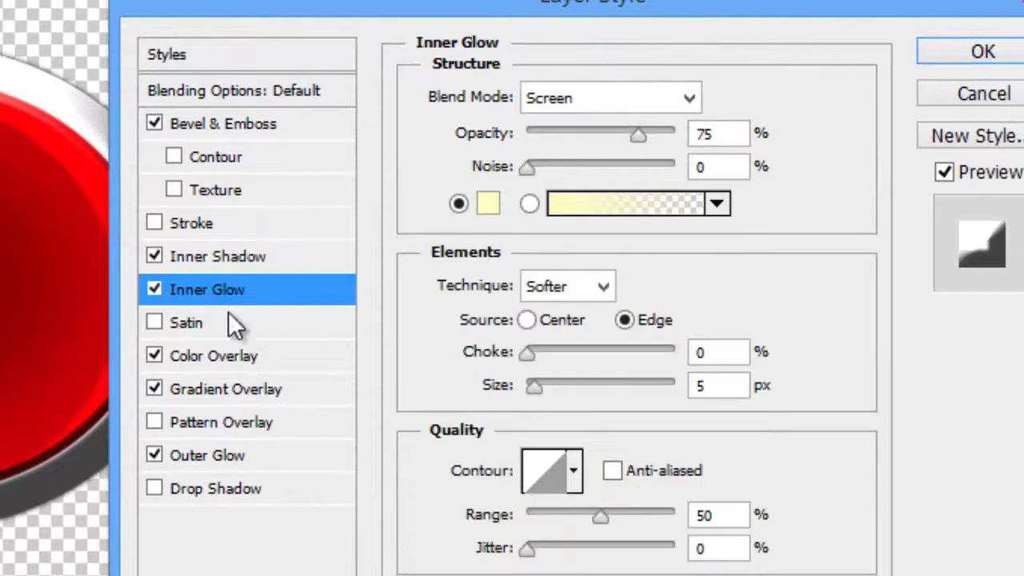
{"action": "left_click", "coordinate": [529, 204]}
{"action": "left_click", "coordinate": [654, 207]}
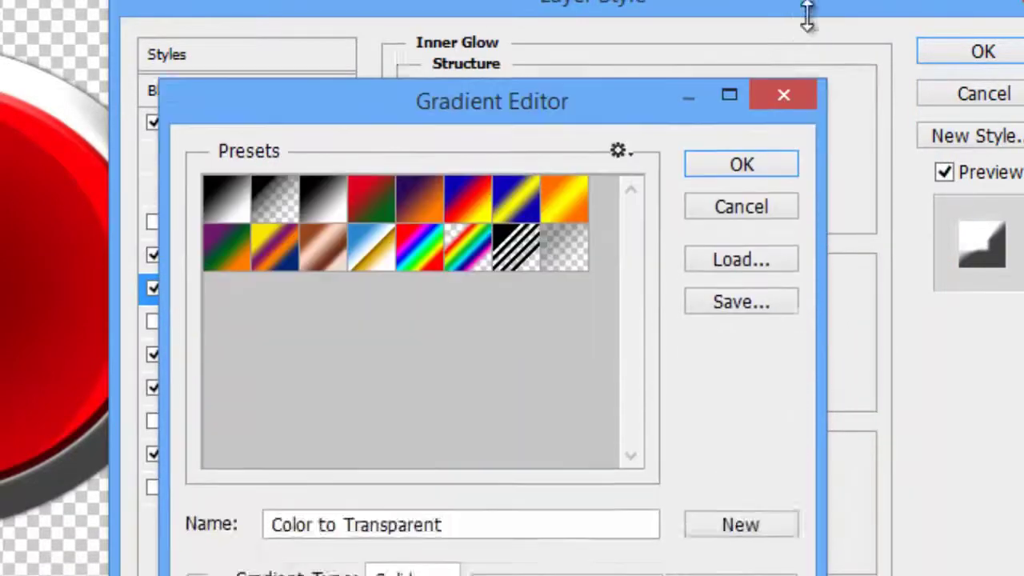
{"action": "left_click_drag", "start_coordinate": [807, 16], "coordinate": [761, 125]}
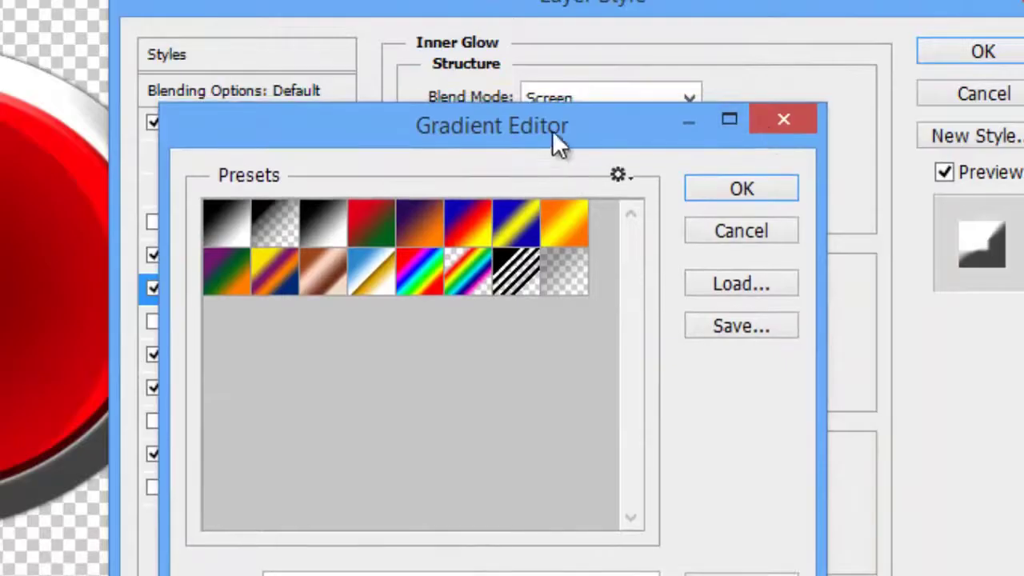
{"action": "left_click_drag", "start_coordinate": [555, 142], "coordinate": [887, 0]}
{"action": "left_click_drag", "start_coordinate": [720, 2], "coordinate": [673, 0]}
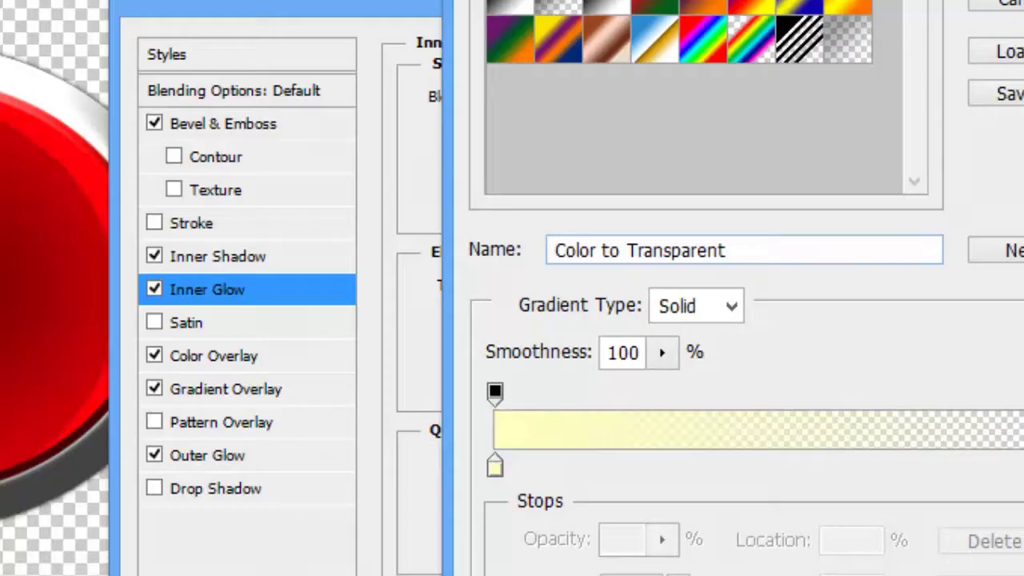
{"action": "left_click_drag", "start_coordinate": [693, 575], "coordinate": [693, 563]}
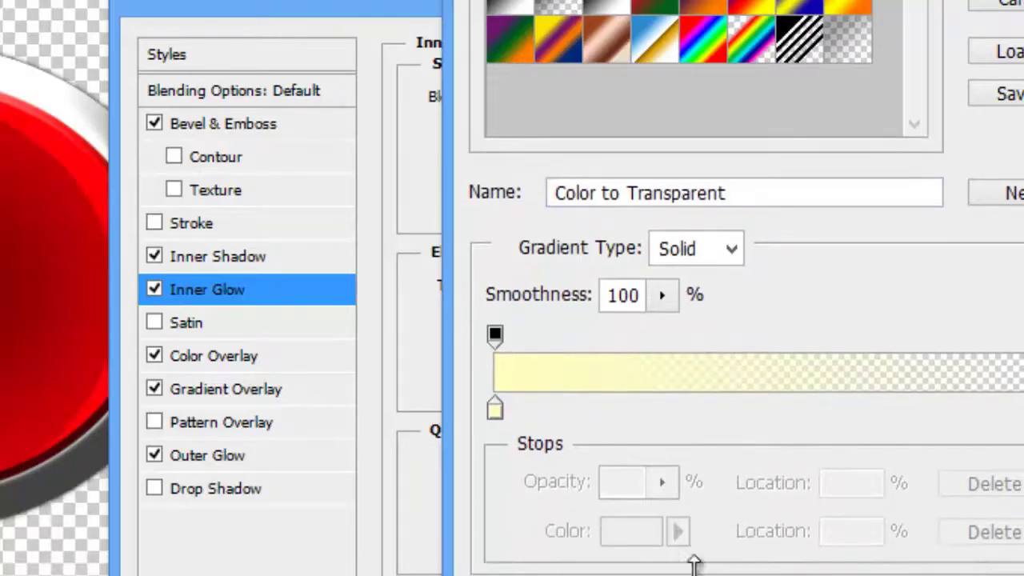
{"action": "double_click", "coordinate": [491, 413]}
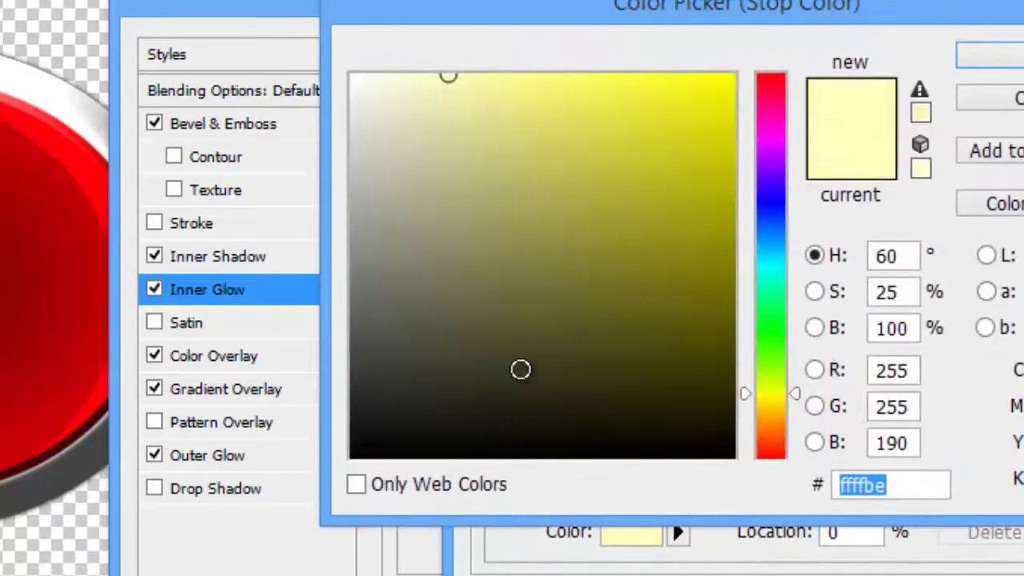
{"action": "left_click_drag", "start_coordinate": [457, 128], "coordinate": [408, 370]}
{"action": "left_click_drag", "start_coordinate": [319, 501], "coordinate": [316, 527]}
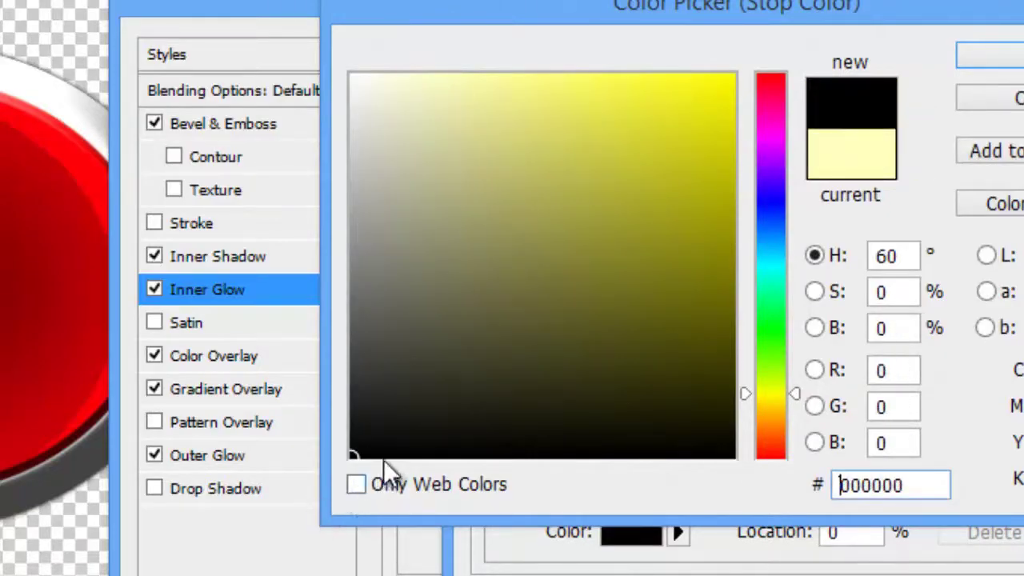
{"action": "left_click_drag", "start_coordinate": [352, 452], "coordinate": [398, 334]}
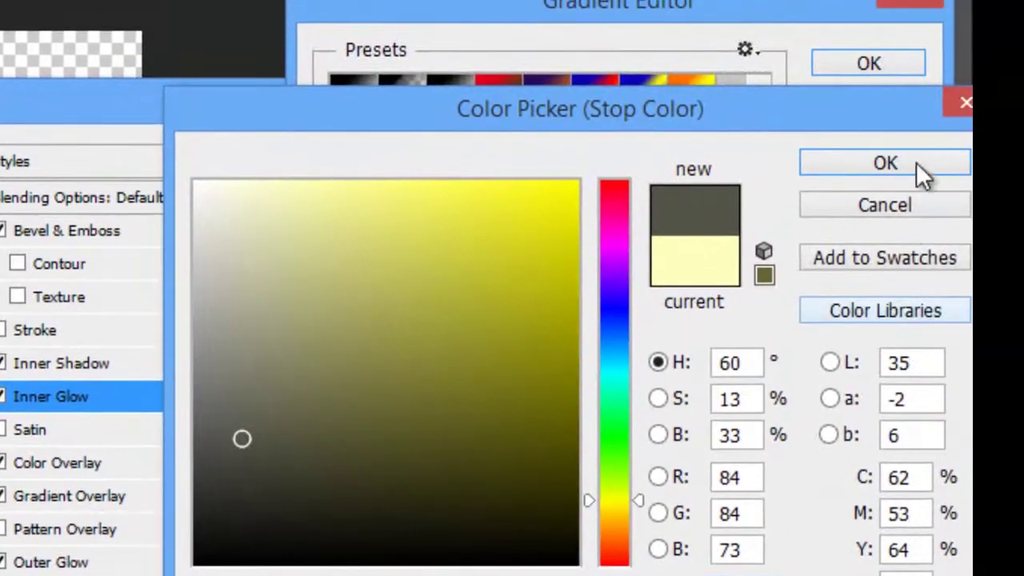
{"action": "left_click", "coordinate": [894, 167]}
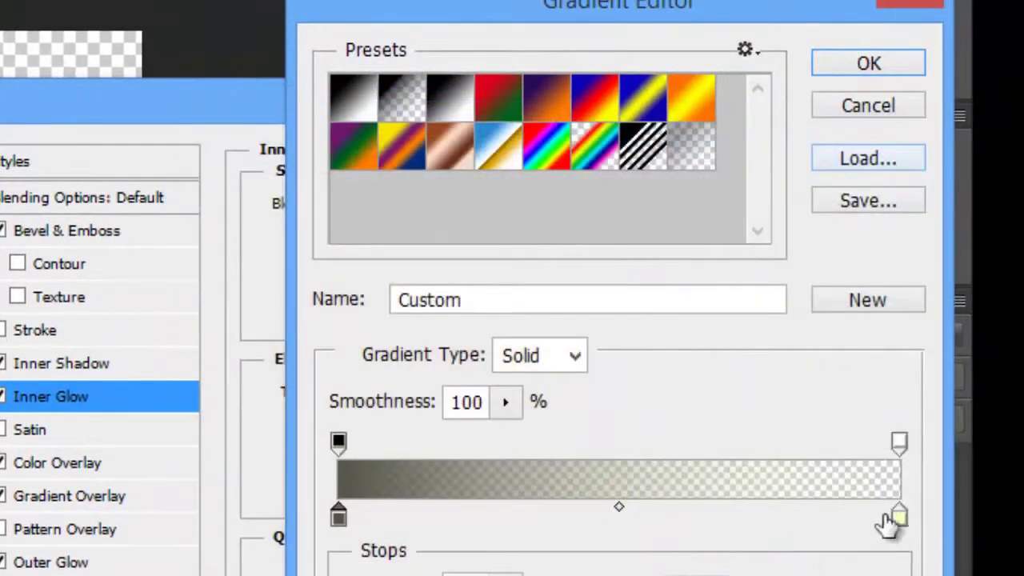
Set the Inner Glow gradient's end colour stop to white (RGB 255, 255, 255) and accept the gradient.
{"action": "double_click", "coordinate": [899, 518]}
{"action": "left_click_drag", "start_coordinate": [528, 407], "coordinate": [488, 383]}
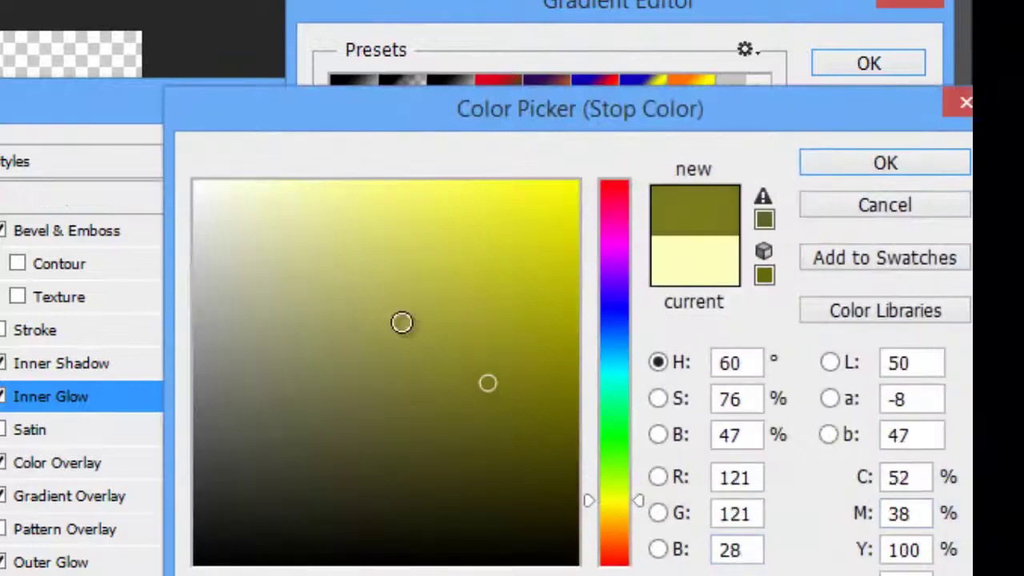
{"action": "mouse_move", "coordinate": [402, 322]}
{"action": "left_mouse_down"}
{"action": "mouse_move", "coordinate": [165, 225]}
{"action": "mouse_move", "coordinate": [183, 226]}
{"action": "mouse_move", "coordinate": [137, 120]}
{"action": "left_mouse_up"}
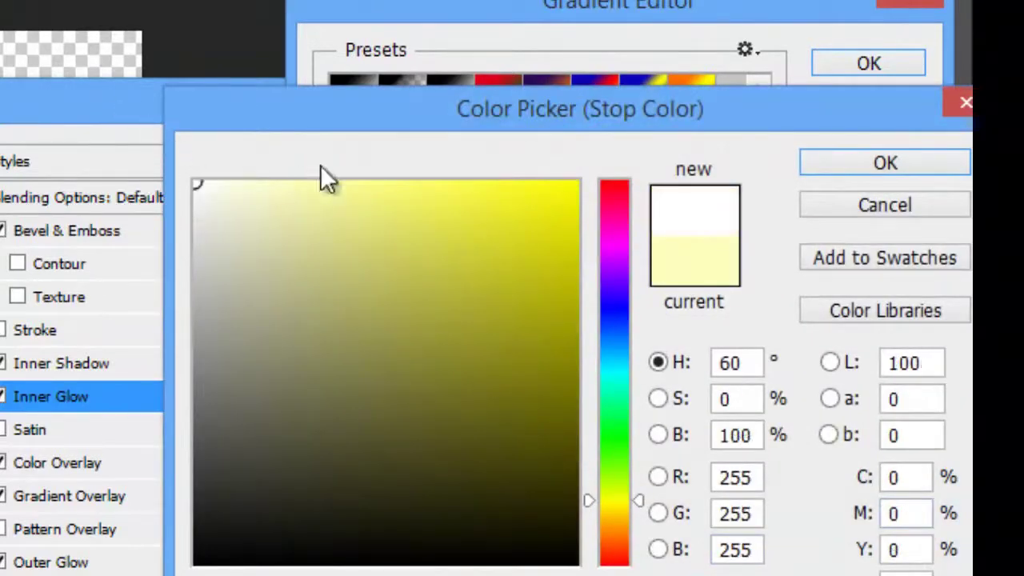
{"action": "left_click", "coordinate": [884, 162]}
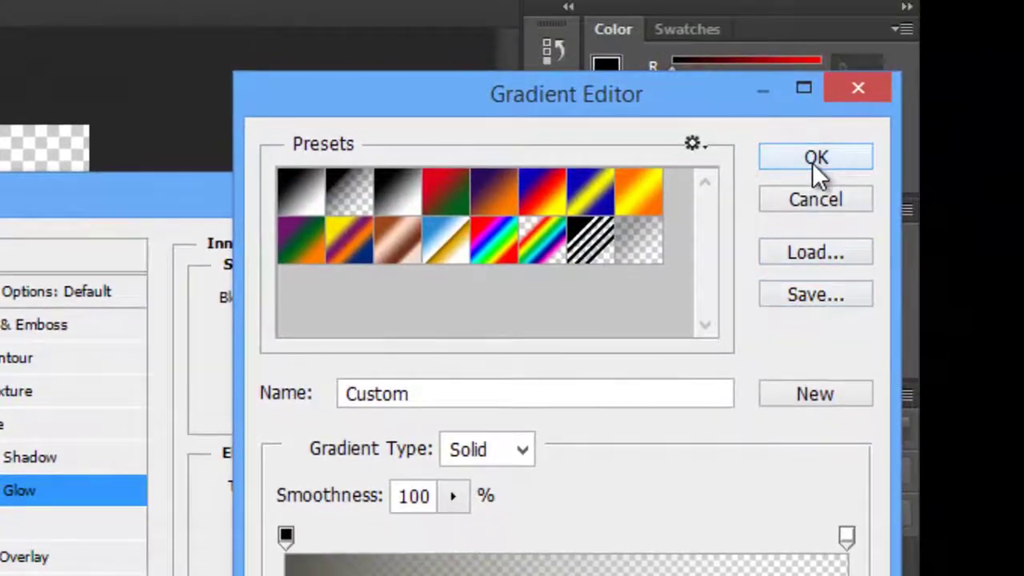
{"action": "left_click", "coordinate": [837, 125]}
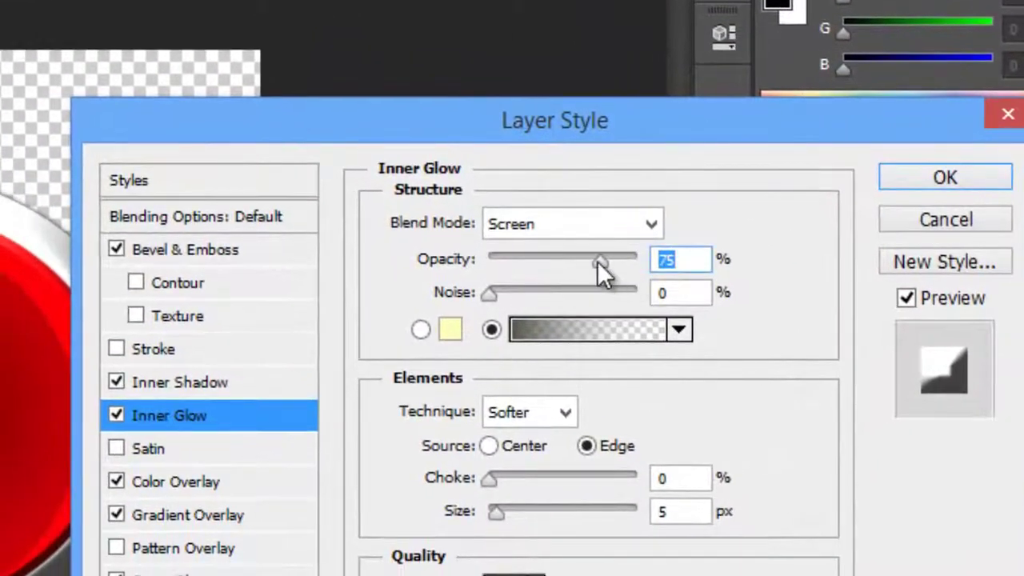
Set the Inner Glow to Normal blend mode, 100% opacity, 61% noise, 0% choke and 0 px size, and accept the layer style.
{"action": "left_click_drag", "start_coordinate": [598, 260], "coordinate": [611, 260]}
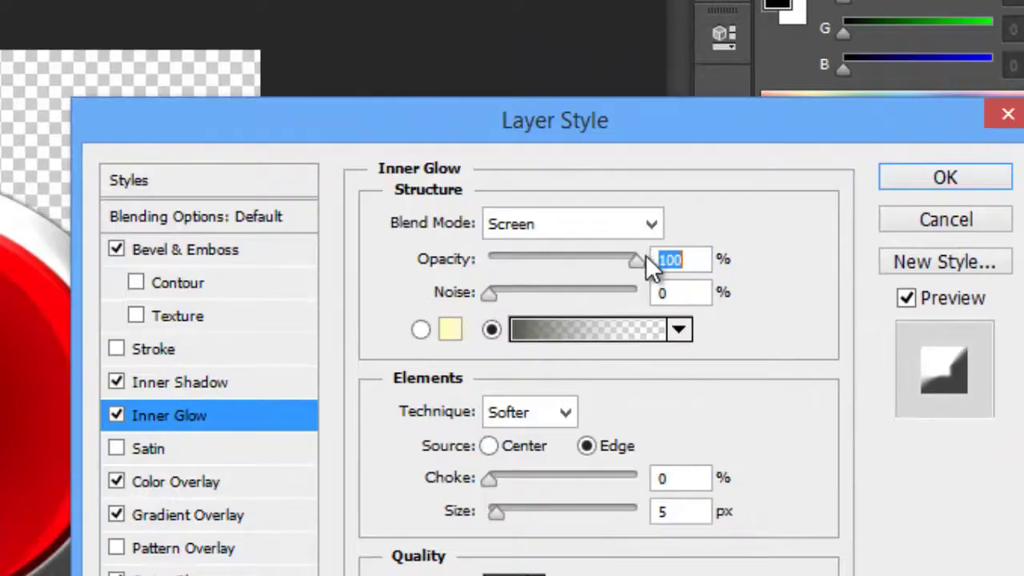
{"action": "left_click", "coordinate": [577, 226]}
{"action": "left_click", "coordinate": [556, 76]}
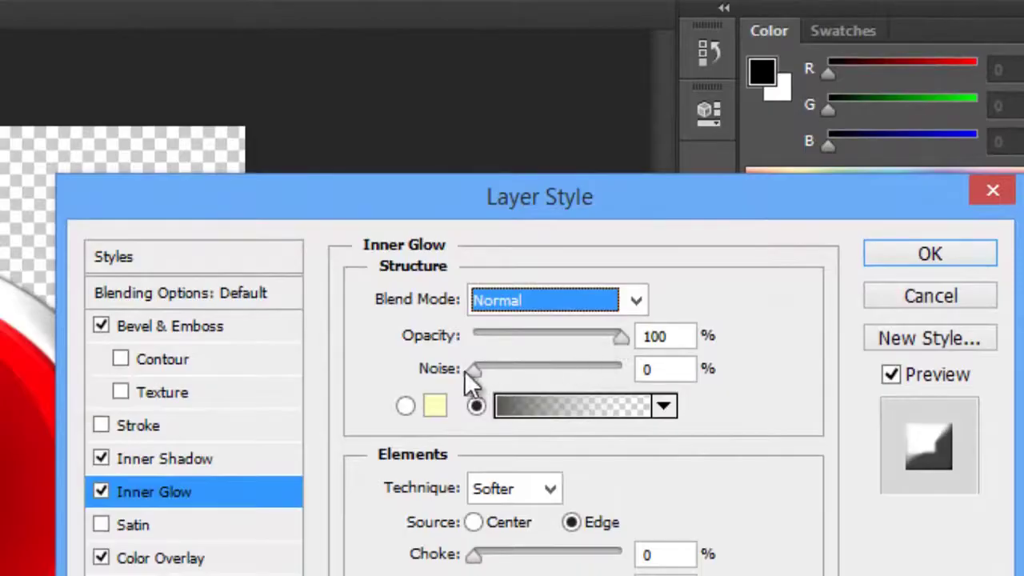
{"action": "left_click_drag", "start_coordinate": [474, 368], "coordinate": [563, 362]}
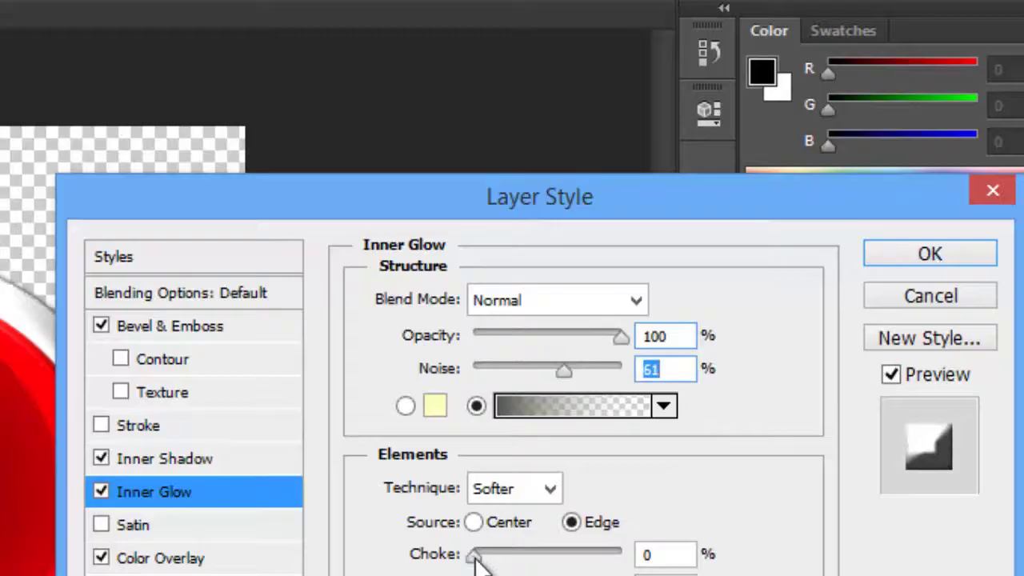
{"action": "mouse_move", "coordinate": [476, 559]}
{"action": "left_mouse_down"}
{"action": "mouse_move", "coordinate": [622, 557]}
{"action": "mouse_move", "coordinate": [460, 566]}
{"action": "left_mouse_up"}
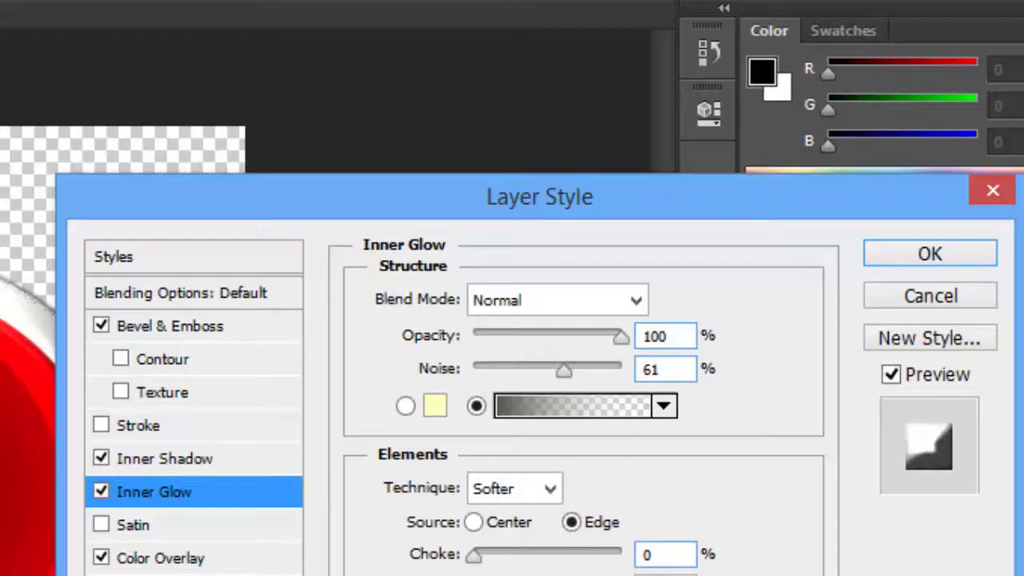
{"action": "left_click", "coordinate": [472, 557]}
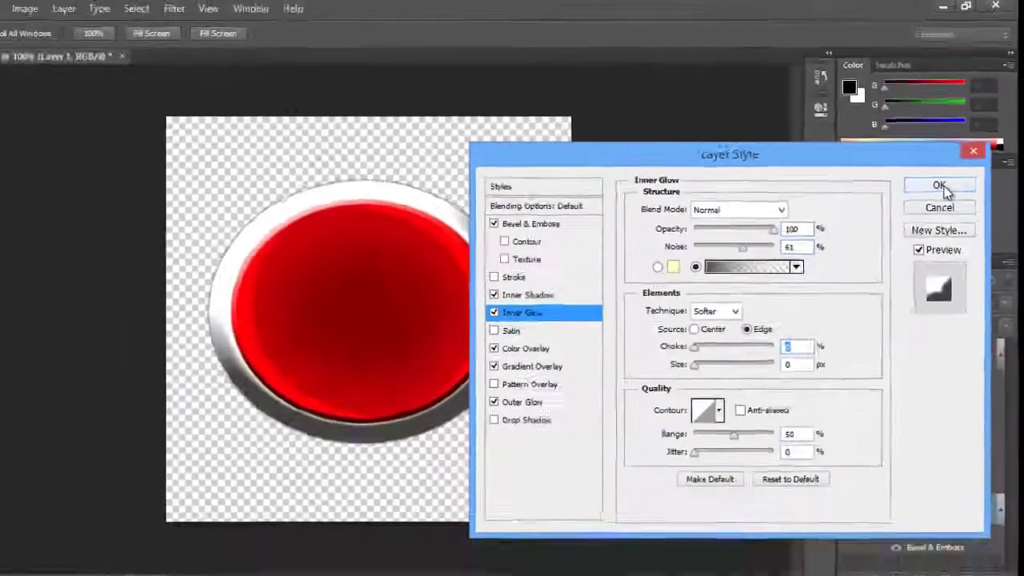
{"action": "left_click", "coordinate": [887, 268]}
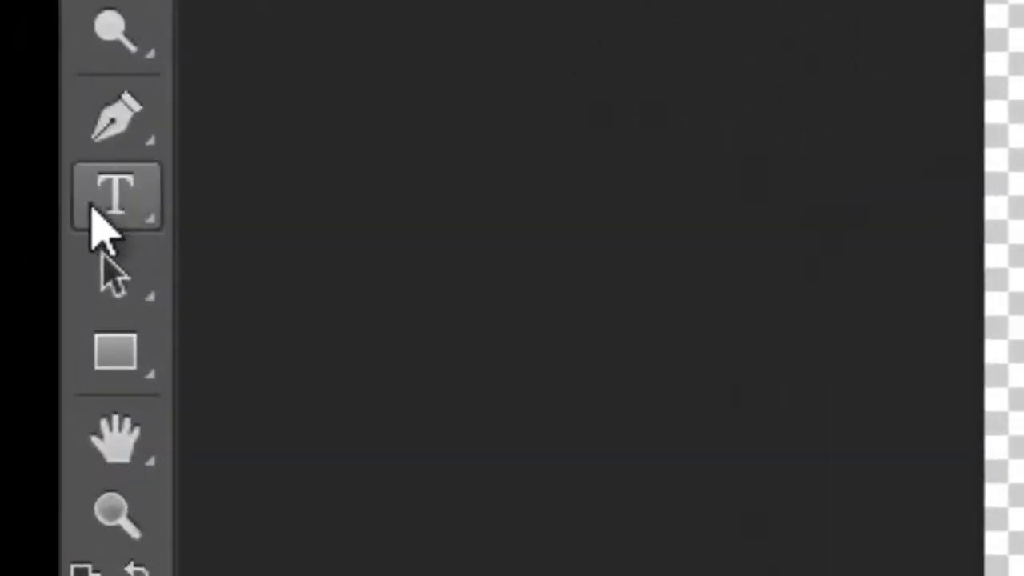
{"action": "left_click", "coordinate": [91, 210]}
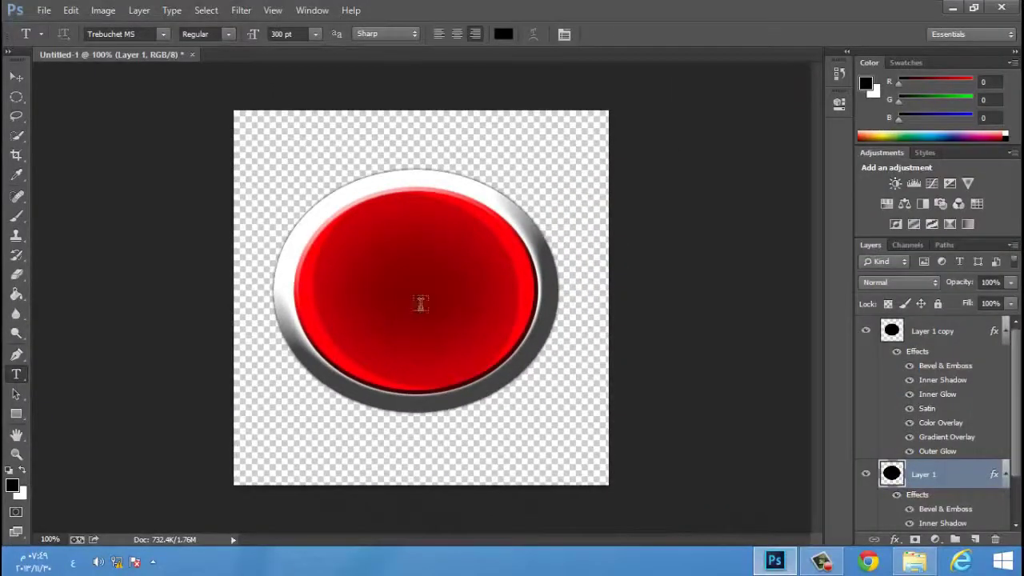
{"action": "left_click", "coordinate": [424, 304]}
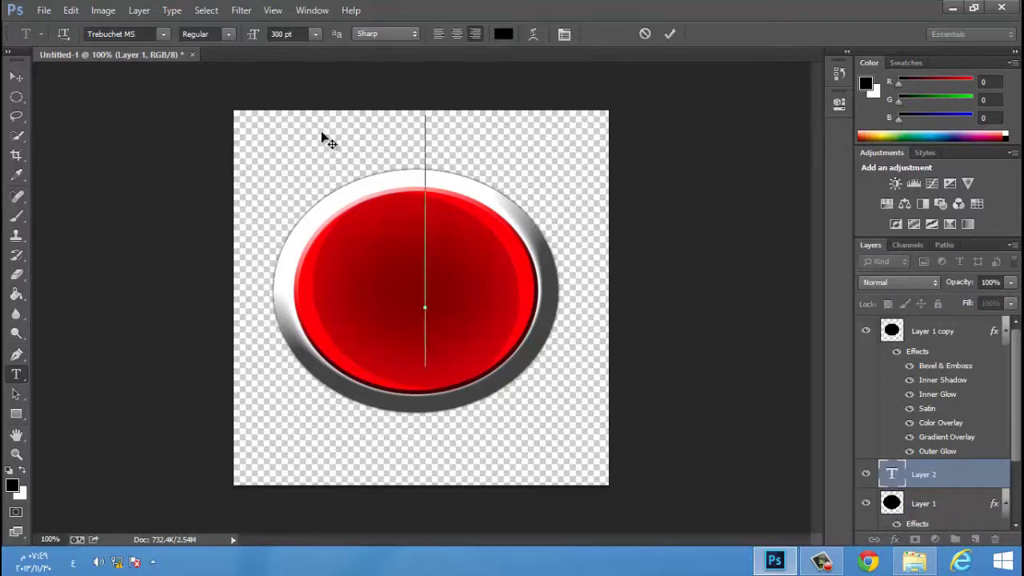
{"action": "left_click", "coordinate": [282, 34]}
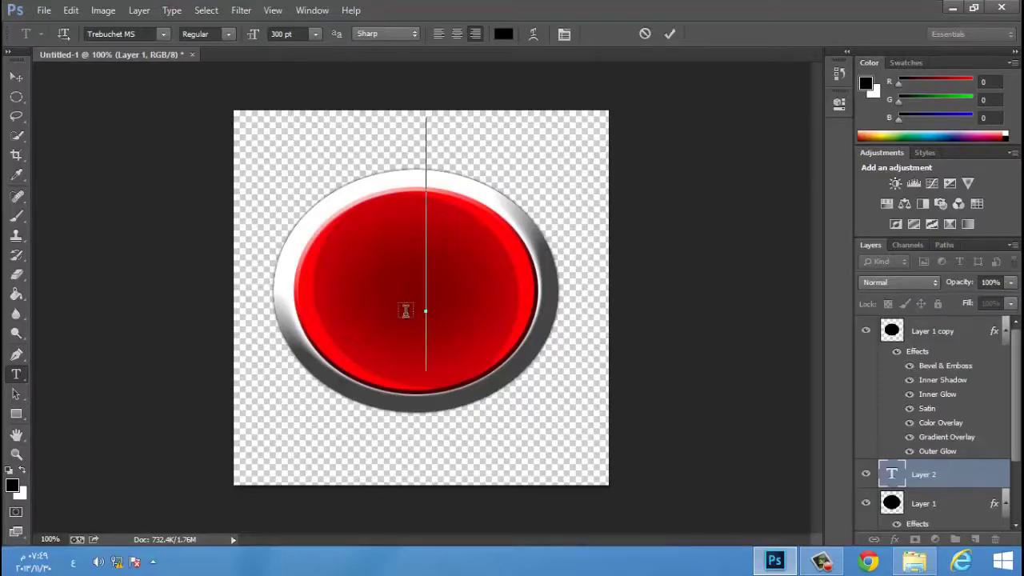
{"action": "type", "text": "آ"}
{"action": "key", "text": "BackSpace"}
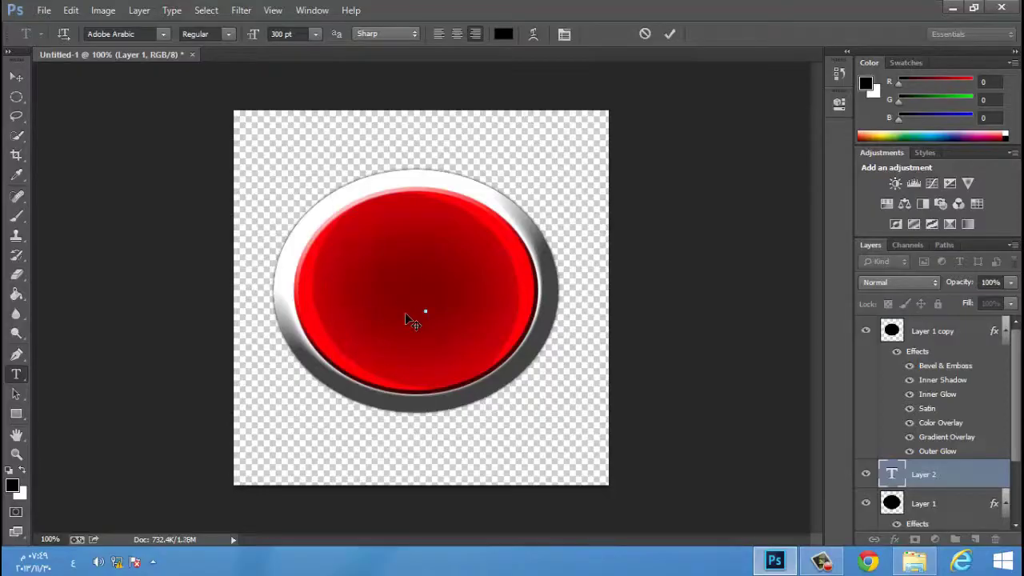
{"action": "key", "text": "alt+shift"}
{"action": "type", "text": "O"}
{"action": "key", "text": "BackSpace"}
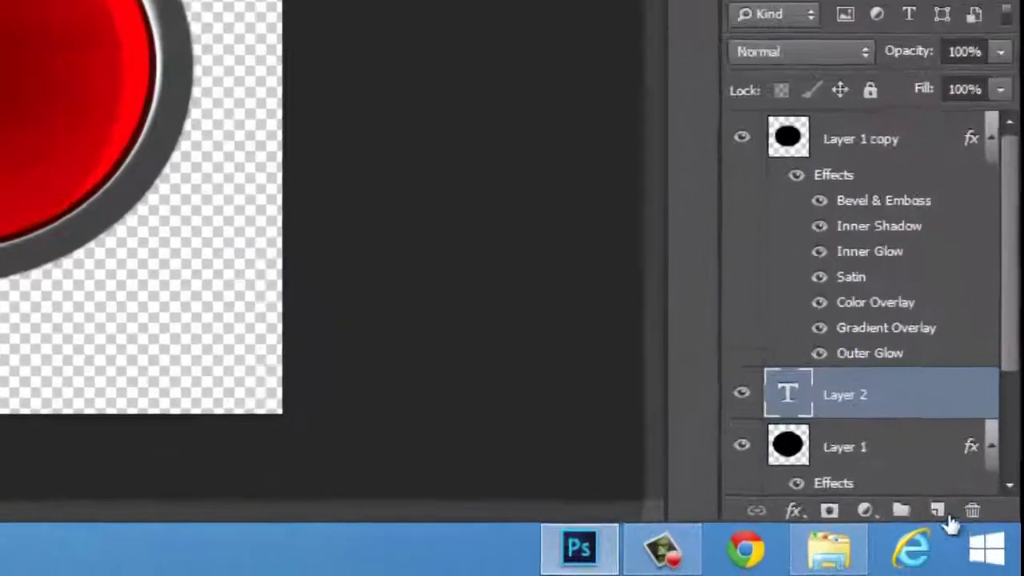
{"action": "left_click", "coordinate": [973, 510]}
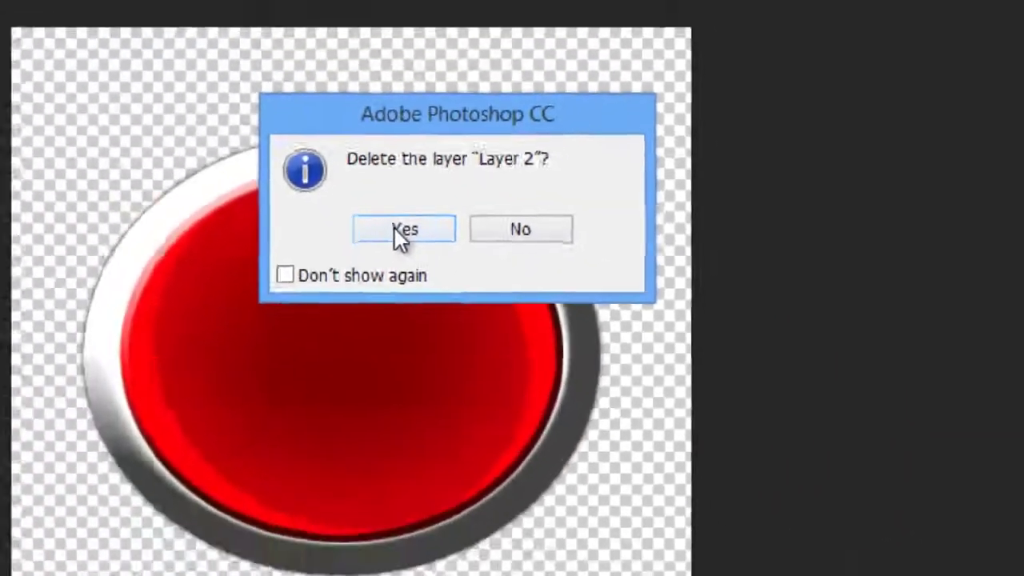
{"action": "left_click", "coordinate": [396, 230]}
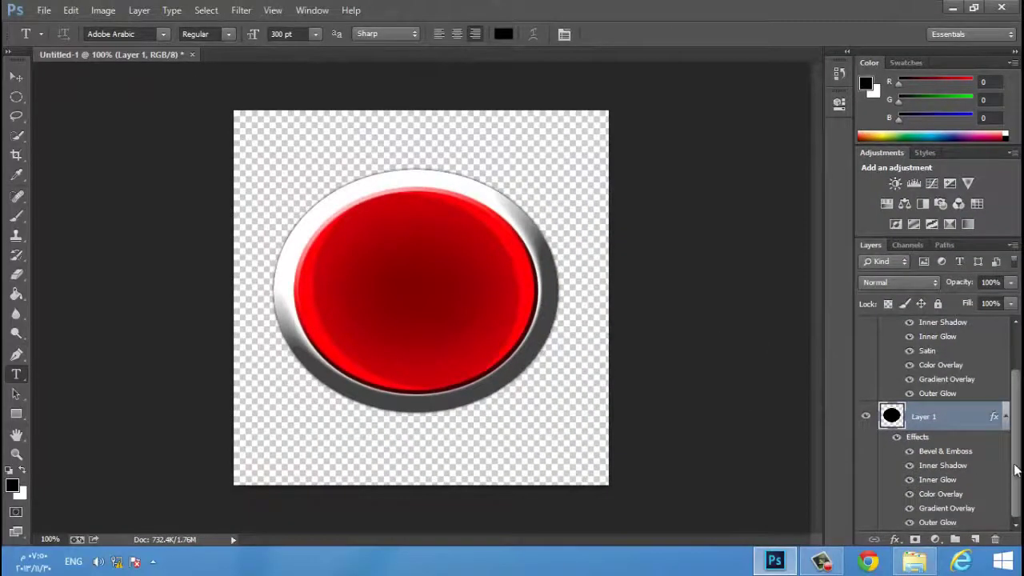
Add the text "Be" on a new type layer above Layer 1 copy, starting at the middle of the red ellipse.
{"action": "left_click_drag", "start_coordinate": [1014, 469], "coordinate": [1018, 404]}
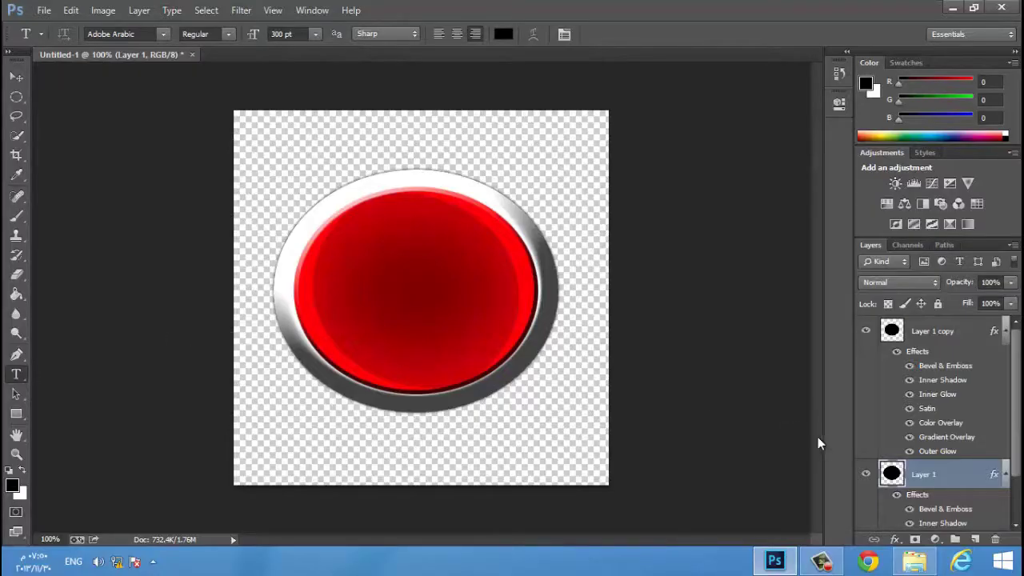
{"action": "left_click", "coordinate": [985, 333]}
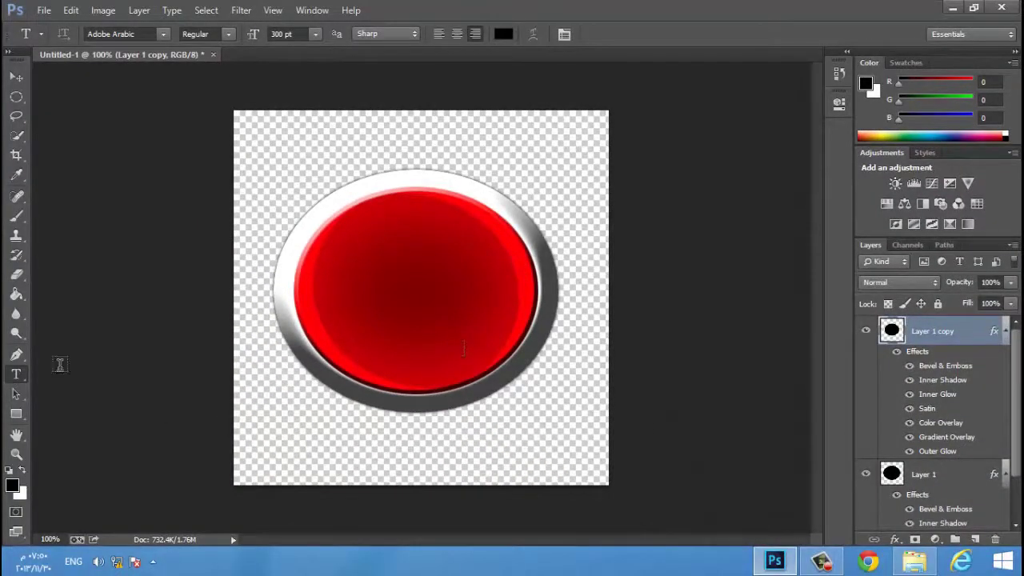
{"action": "left_click", "coordinate": [425, 319]}
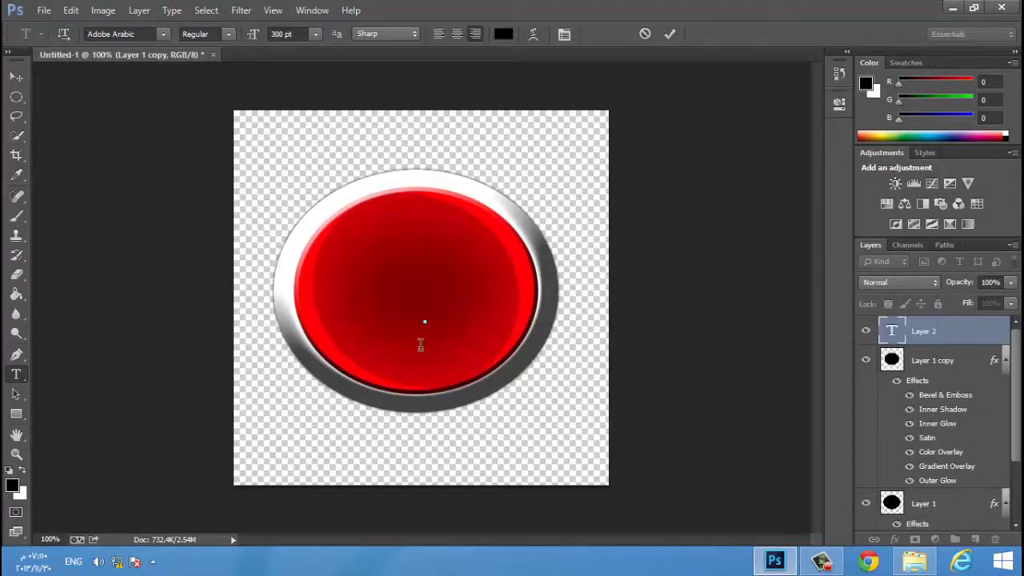
{"action": "type", "text": "B"}
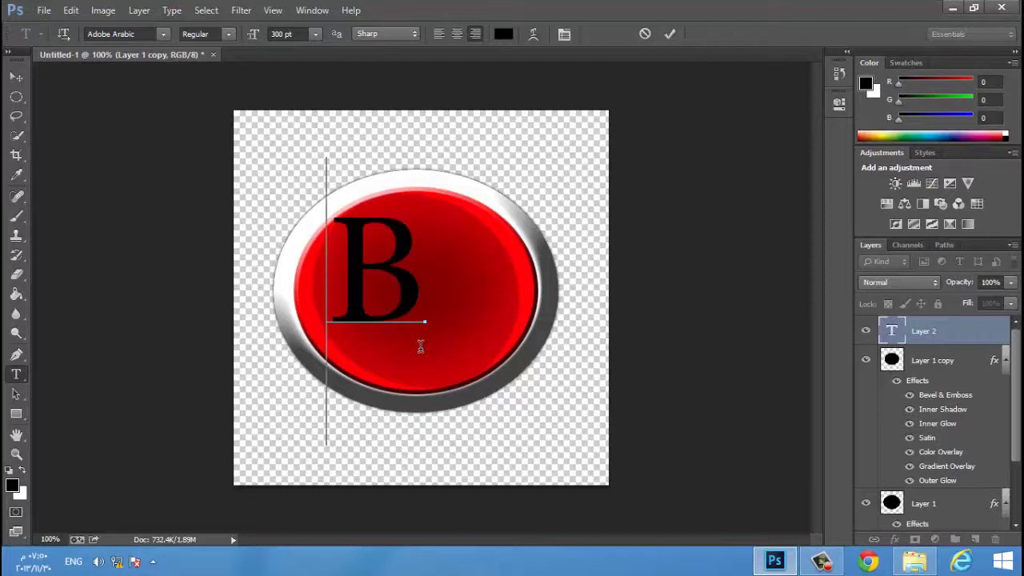
{"action": "type", "text": "e"}
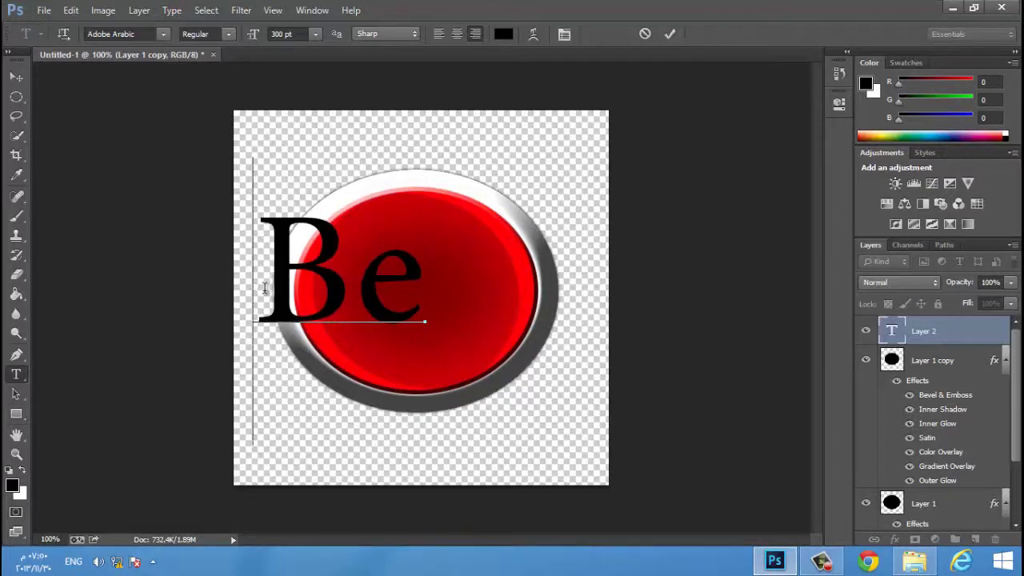
Set the "Be" text to 400 pt and change its font to Comic Sans MS.
{"action": "left_click_drag", "start_coordinate": [334, 280], "coordinate": [408, 276]}
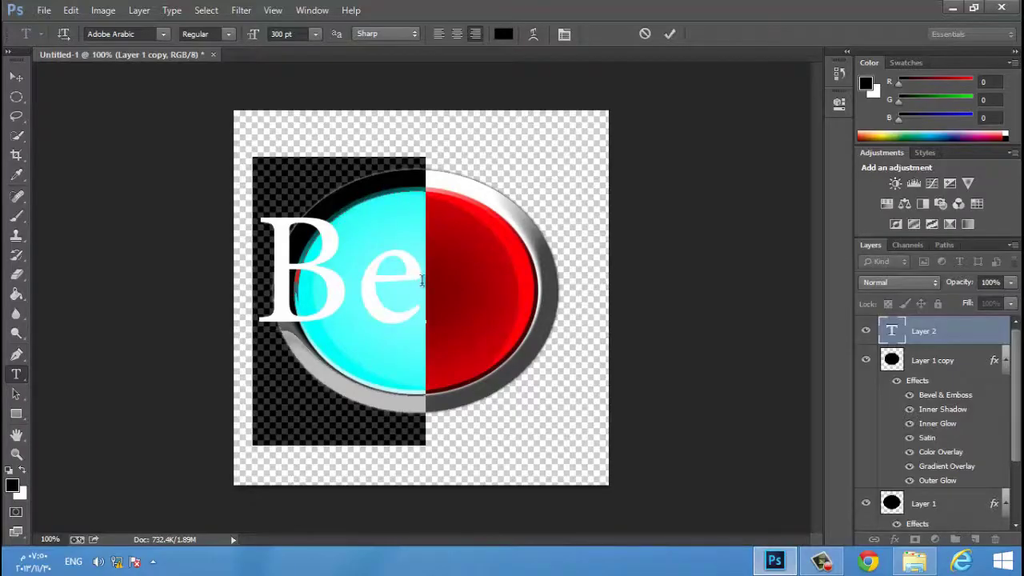
{"action": "left_click_drag", "start_coordinate": [284, 35], "coordinate": [270, 37]}
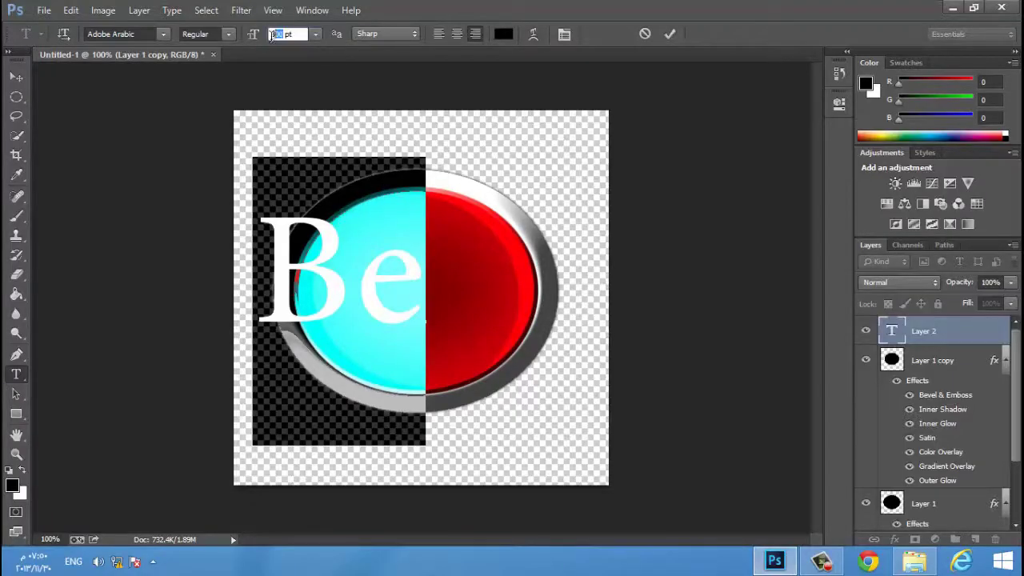
{"action": "type", "text": "400"}
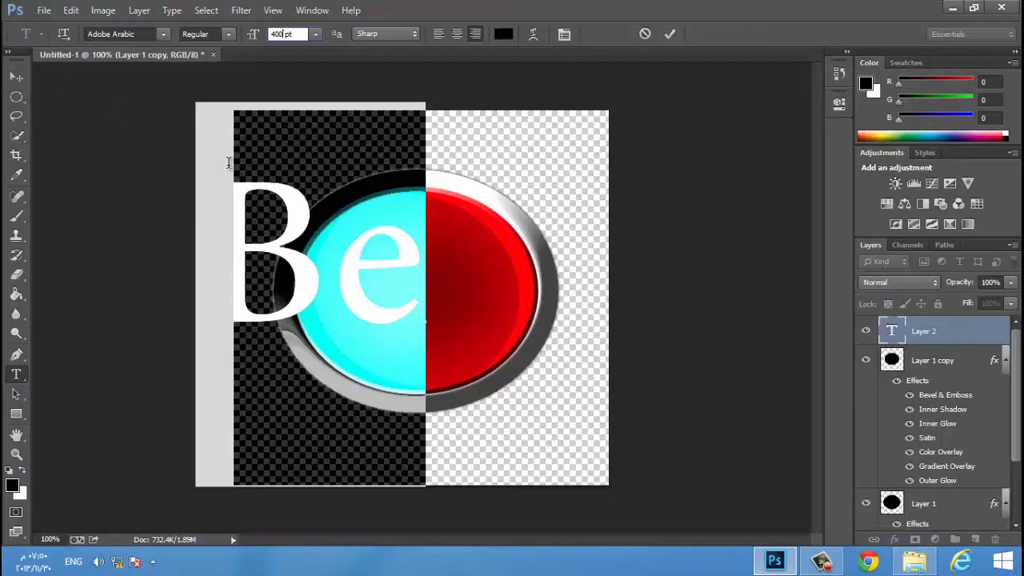
{"action": "left_click", "coordinate": [162, 35]}
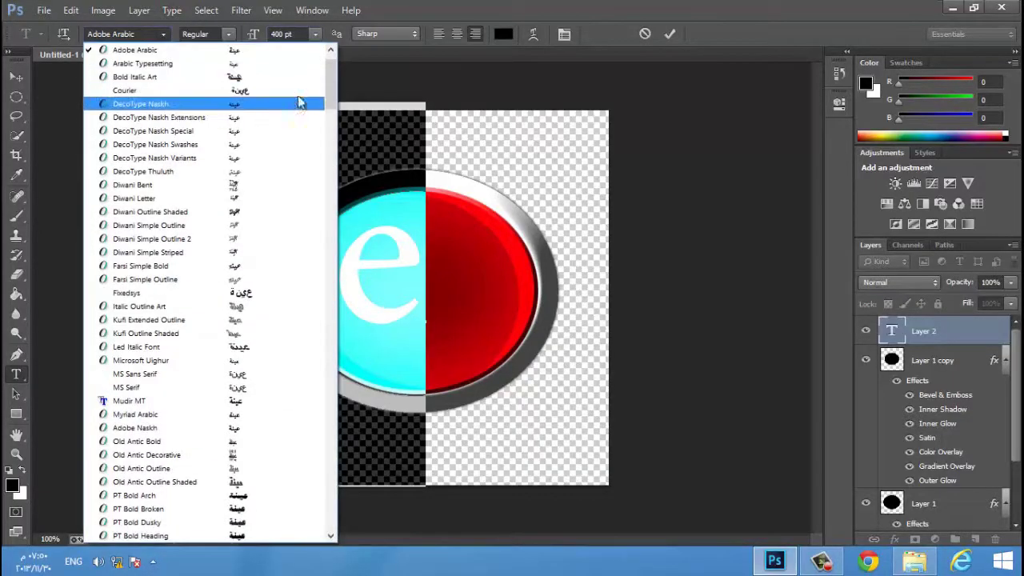
{"action": "left_click_drag", "start_coordinate": [334, 89], "coordinate": [328, 167]}
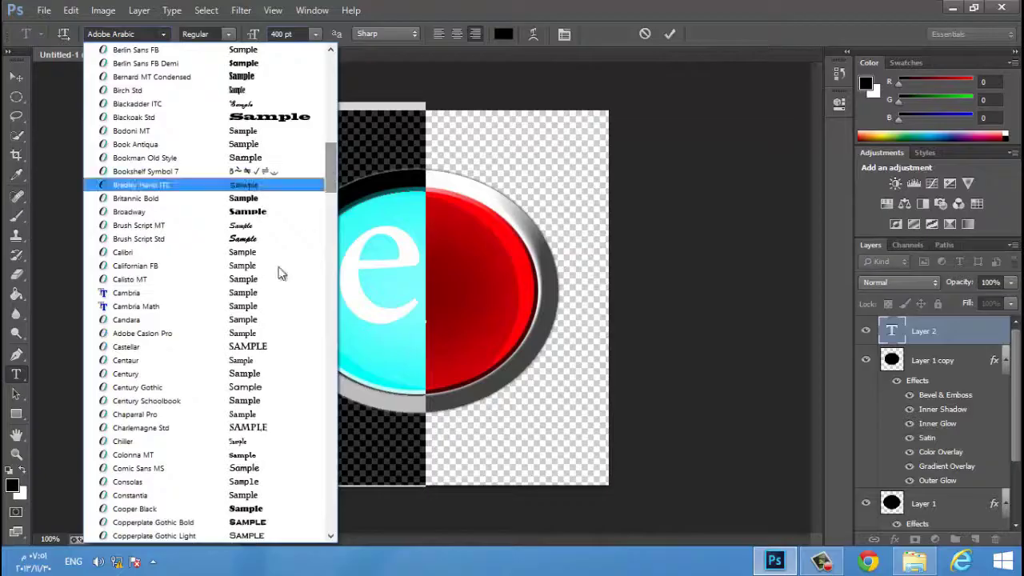
{"action": "left_click", "coordinate": [224, 469]}
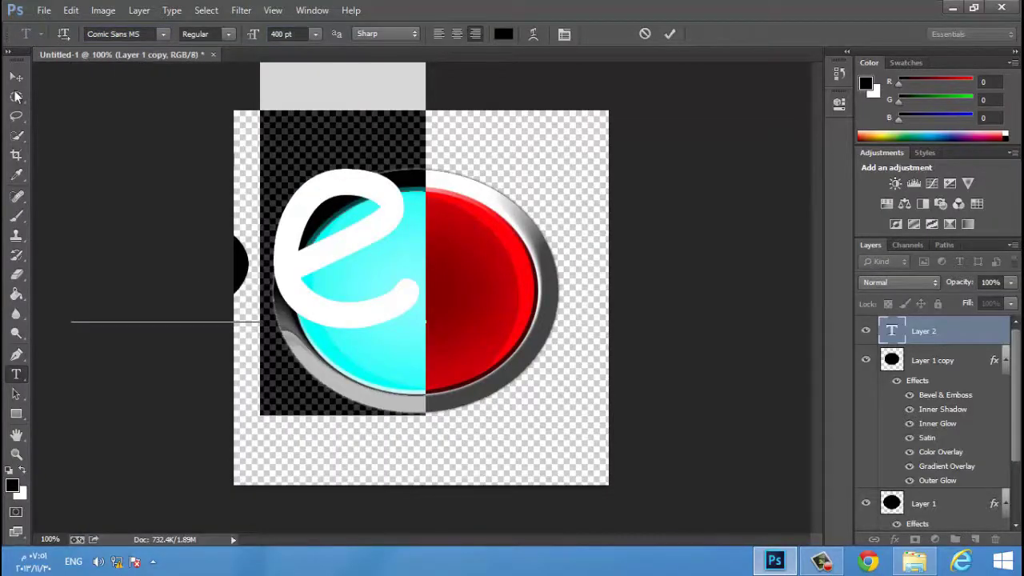
Move the "Be" lettering so that it lies across the red ellipse.
{"action": "left_click", "coordinate": [16, 77]}
{"action": "left_click_drag", "start_coordinate": [390, 300], "coordinate": [555, 368]}
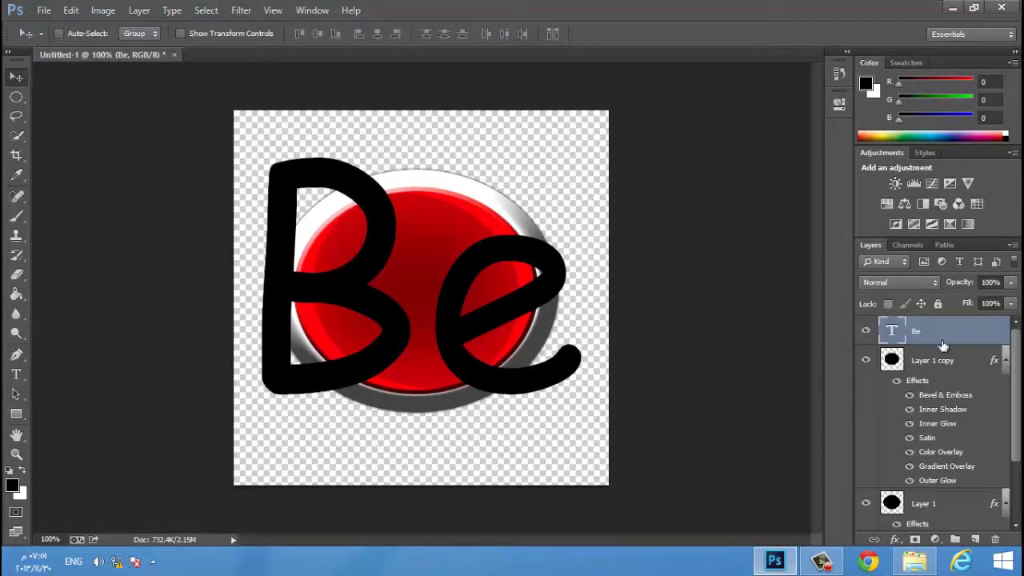
{"action": "left_click_drag", "start_coordinate": [404, 334], "coordinate": [424, 350]}
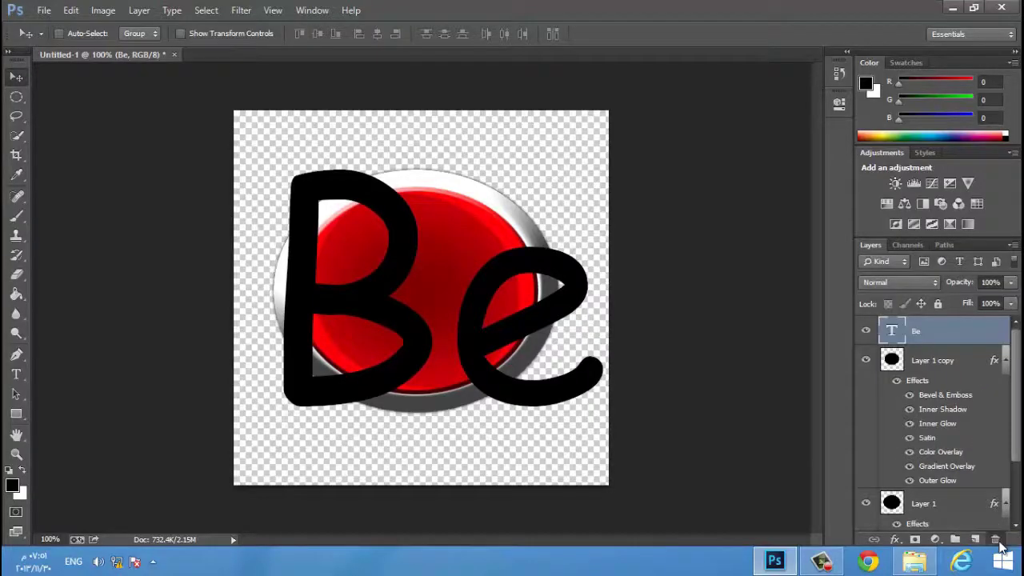
Delete the "Be" type layer above Layer 1 copy.
{"action": "left_click", "coordinate": [996, 540]}
{"action": "left_click", "coordinate": [459, 226]}
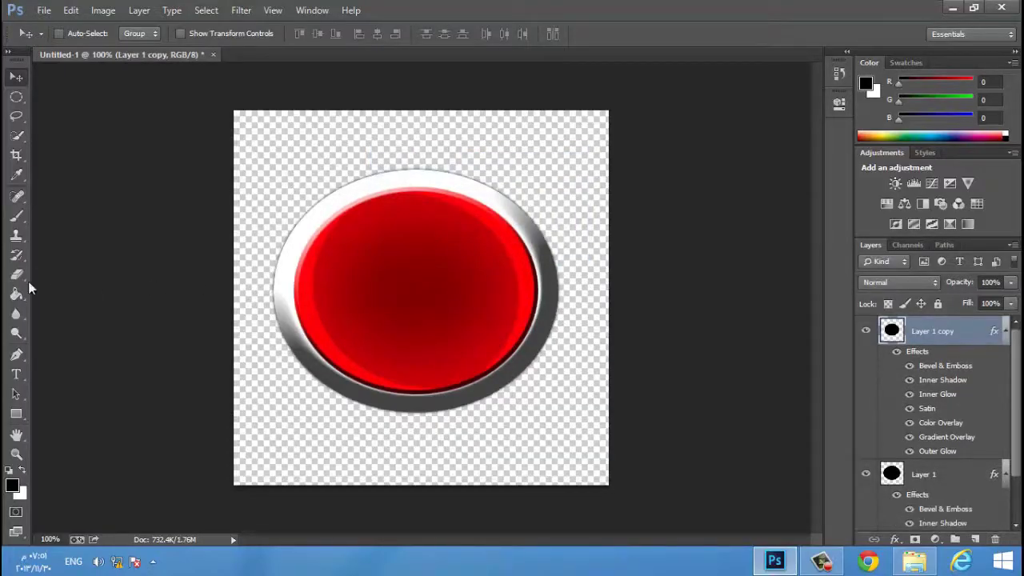
Add the text "Be" at 300 pt in Comic Sans MS on a new type layer and centre it over the red ellipse.
{"action": "left_click", "coordinate": [18, 374]}
{"action": "left_click", "coordinate": [447, 308]}
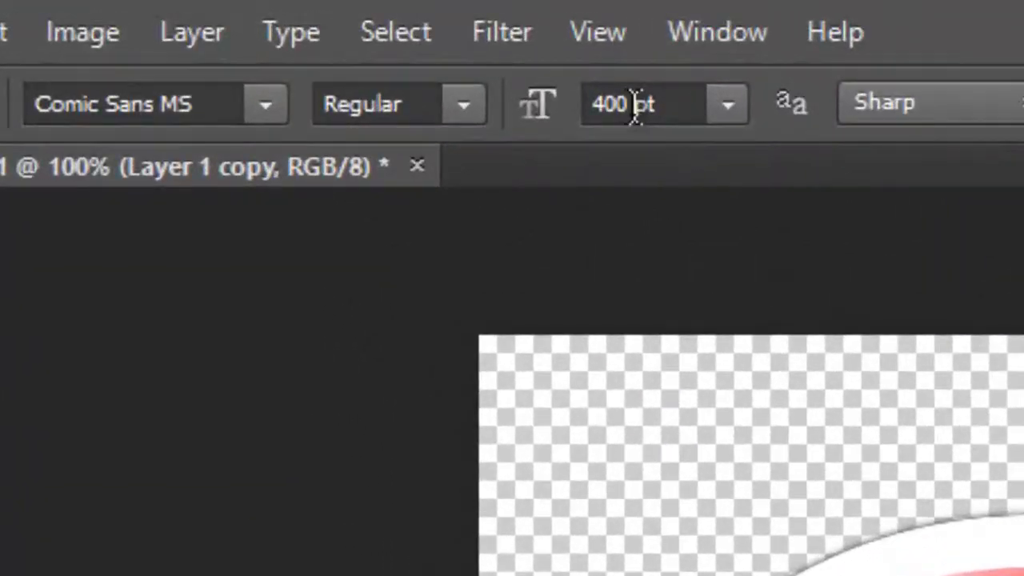
{"action": "left_click", "coordinate": [636, 104]}
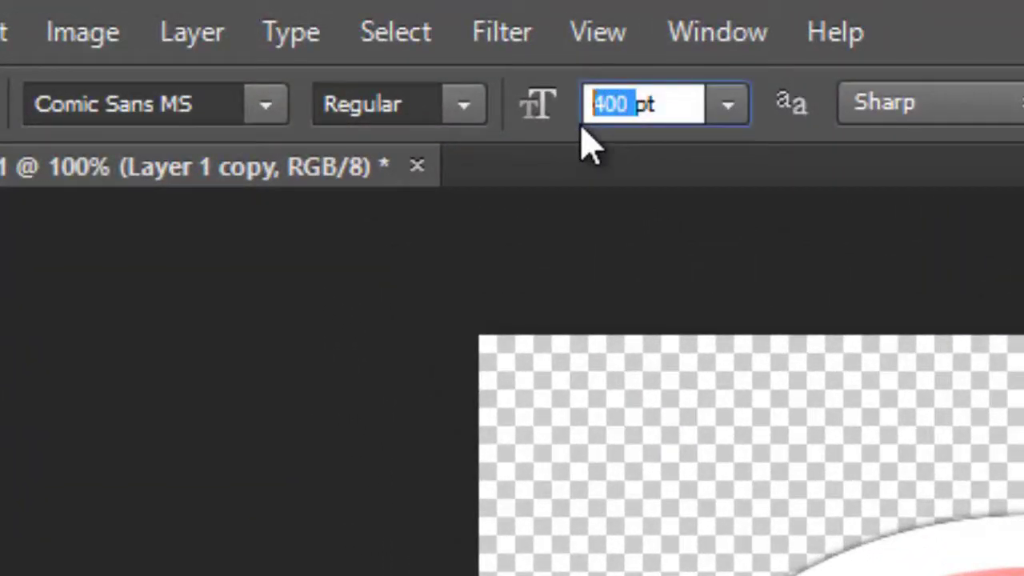
{"action": "type", "text": "300"}
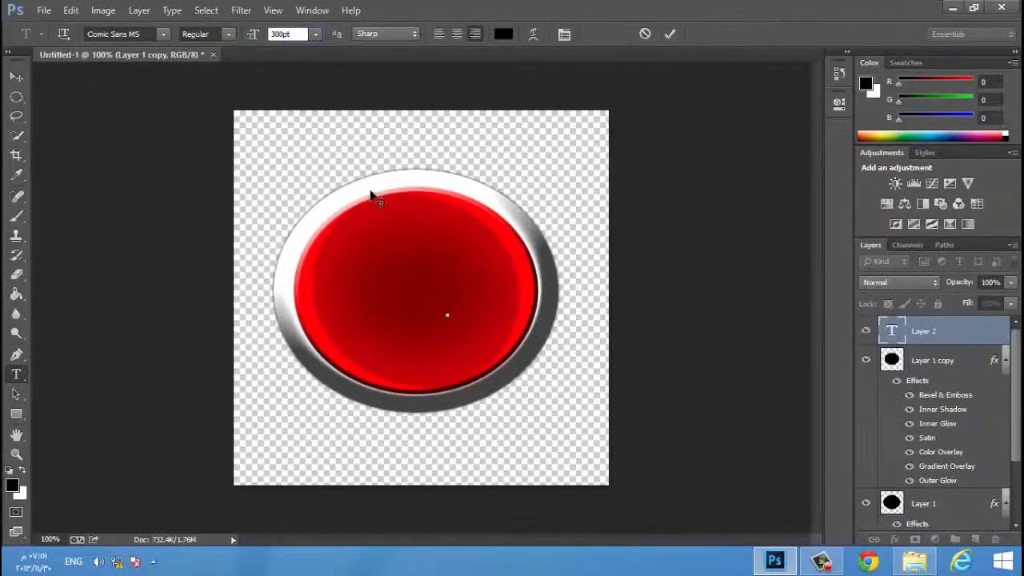
{"action": "key", "text": "Return"}
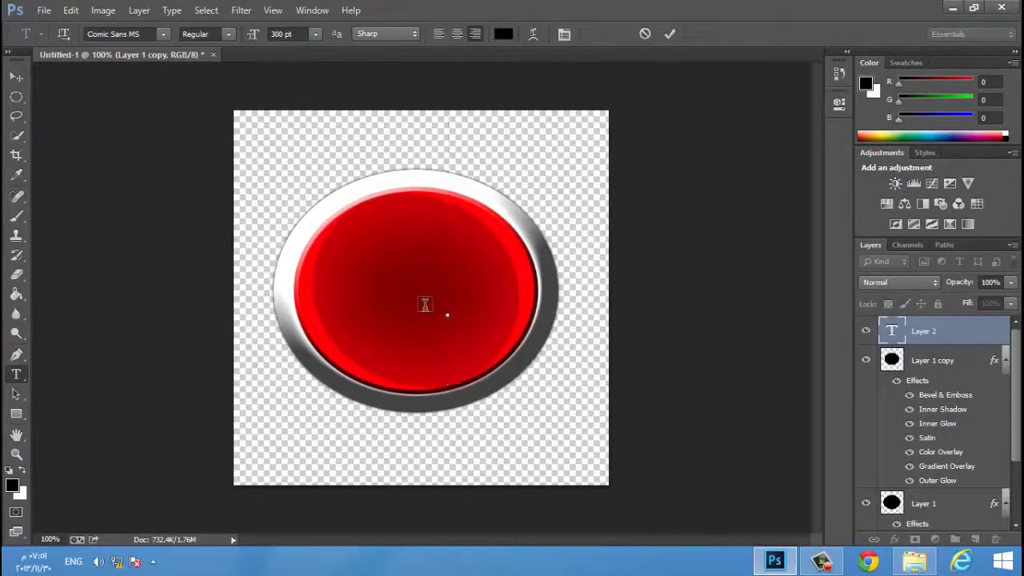
{"action": "type", "text": "Be"}
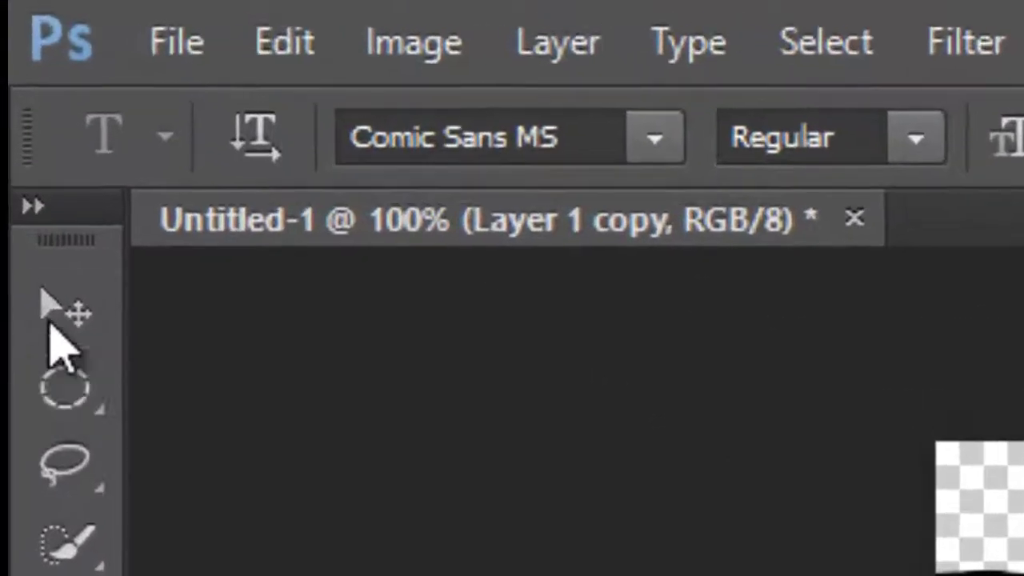
{"action": "left_click", "coordinate": [43, 209]}
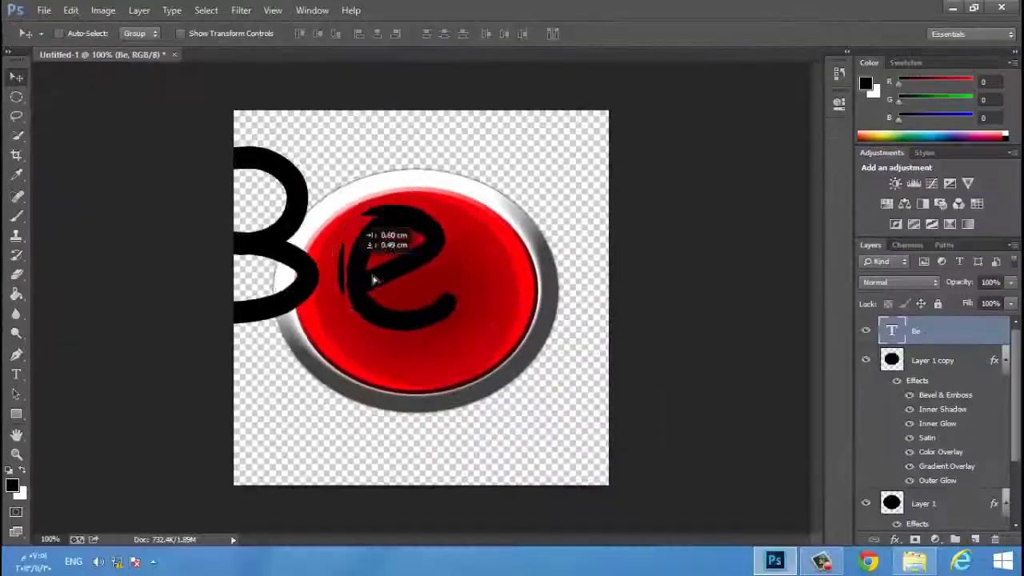
{"action": "left_click_drag", "start_coordinate": [373, 279], "coordinate": [427, 298]}
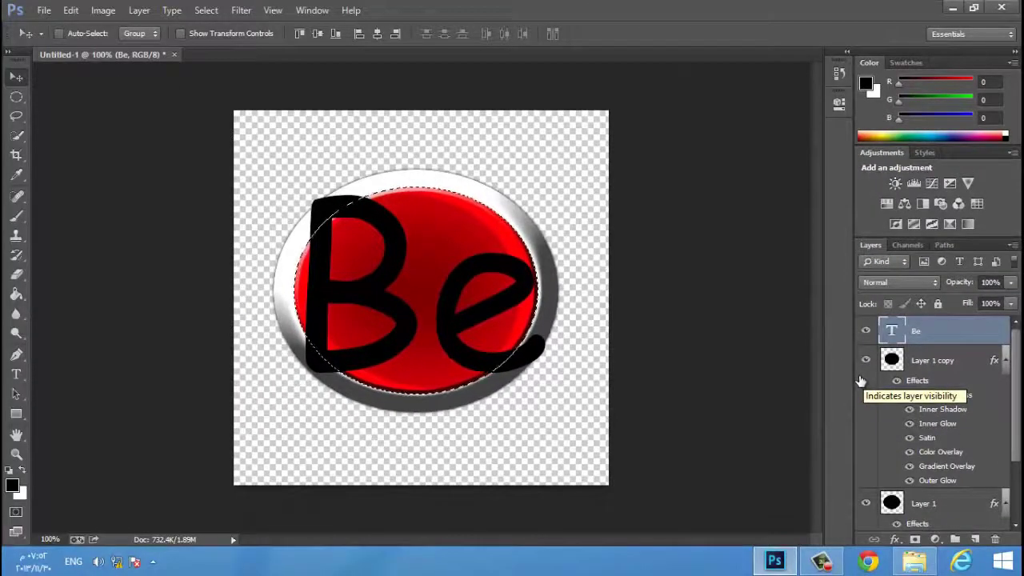
Select everything outside the red ellipse of Layer 1 copy and rasterize the "Be" type layer for erasing.
{"action": "key", "text": "ctrl+shift+i"}
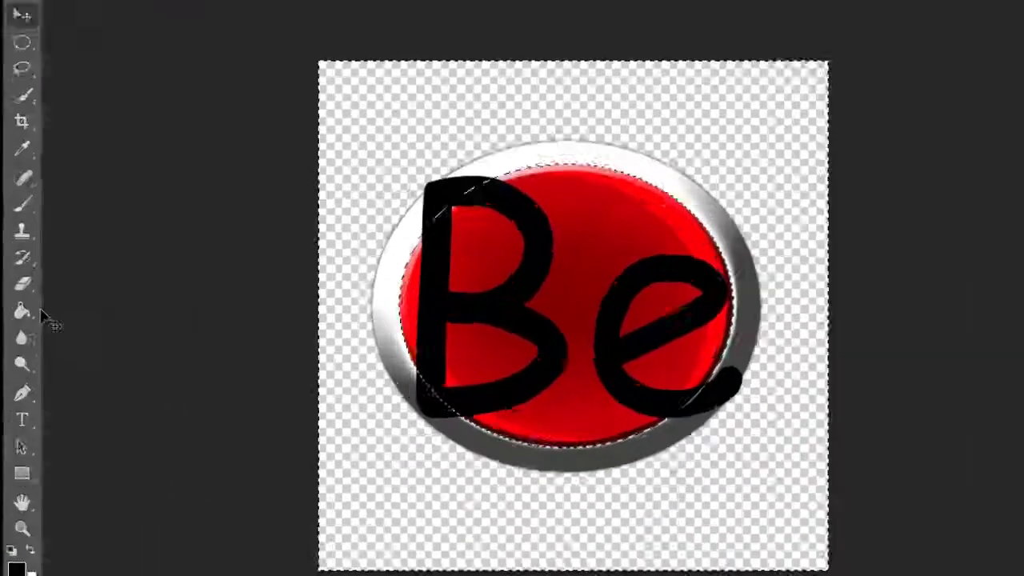
{"action": "left_click", "coordinate": [45, 329]}
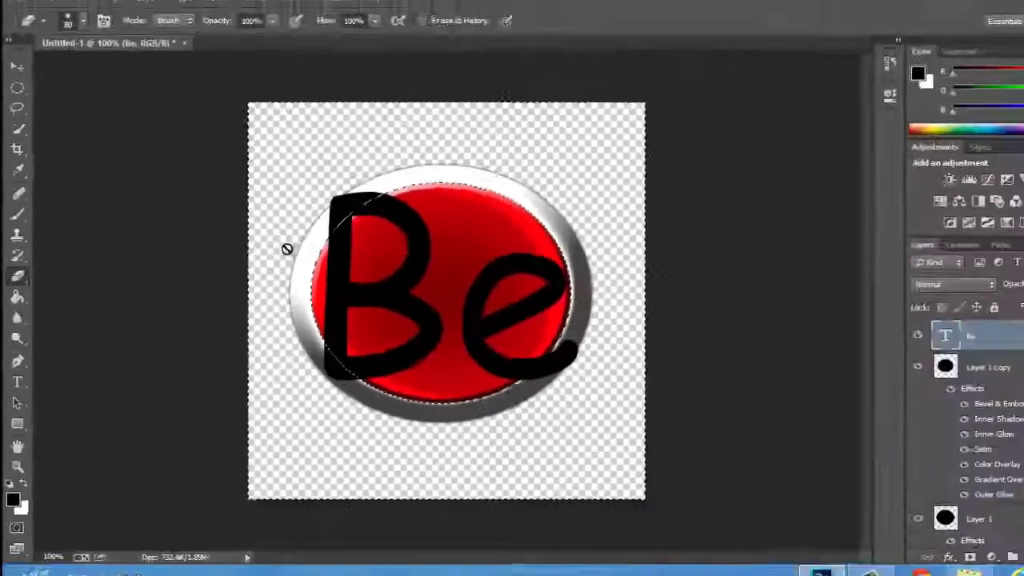
{"action": "left_click", "coordinate": [538, 245]}
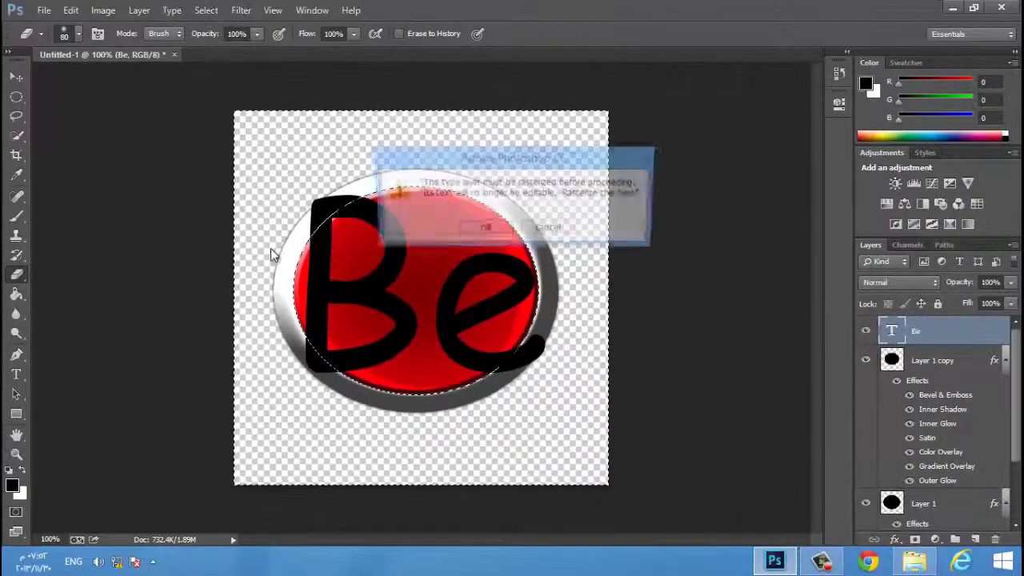
{"action": "left_click", "coordinate": [903, 212]}
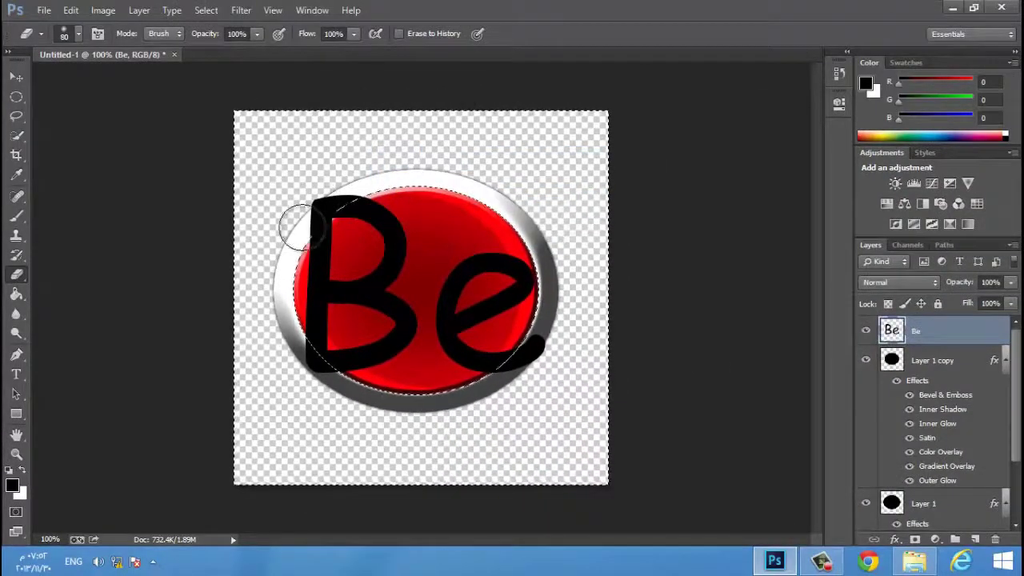
Erase the parts of the "Be" lettering that overlap the grey rim outside the ellipse, and clear the selection.
{"action": "left_click_drag", "start_coordinate": [304, 352], "coordinate": [308, 360]}
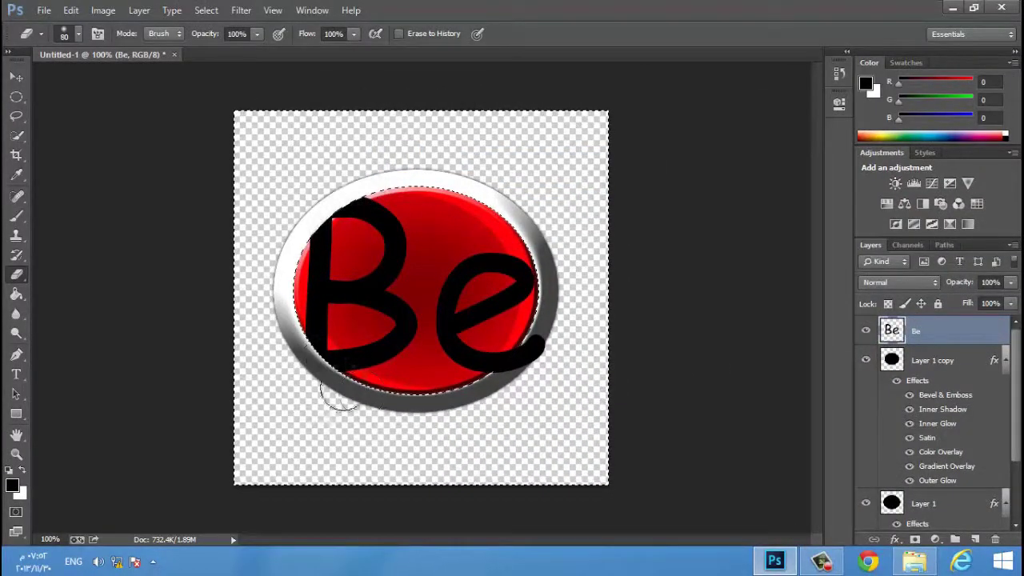
{"action": "mouse_move", "coordinate": [487, 388]}
{"action": "left_mouse_down"}
{"action": "mouse_move", "coordinate": [555, 365]}
{"action": "mouse_move", "coordinate": [550, 337]}
{"action": "mouse_move", "coordinate": [491, 389]}
{"action": "left_mouse_up"}
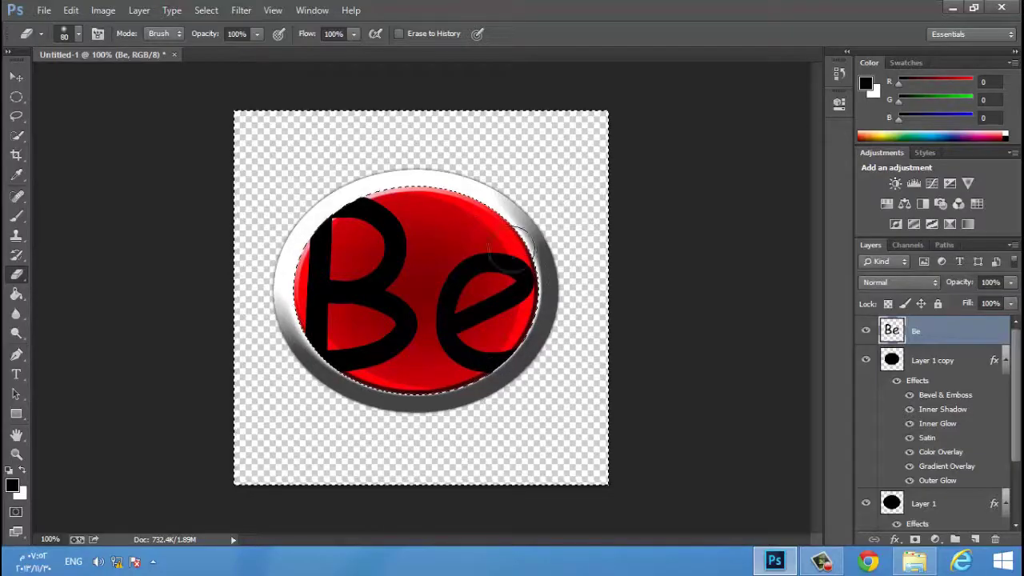
{"action": "key", "text": "v"}
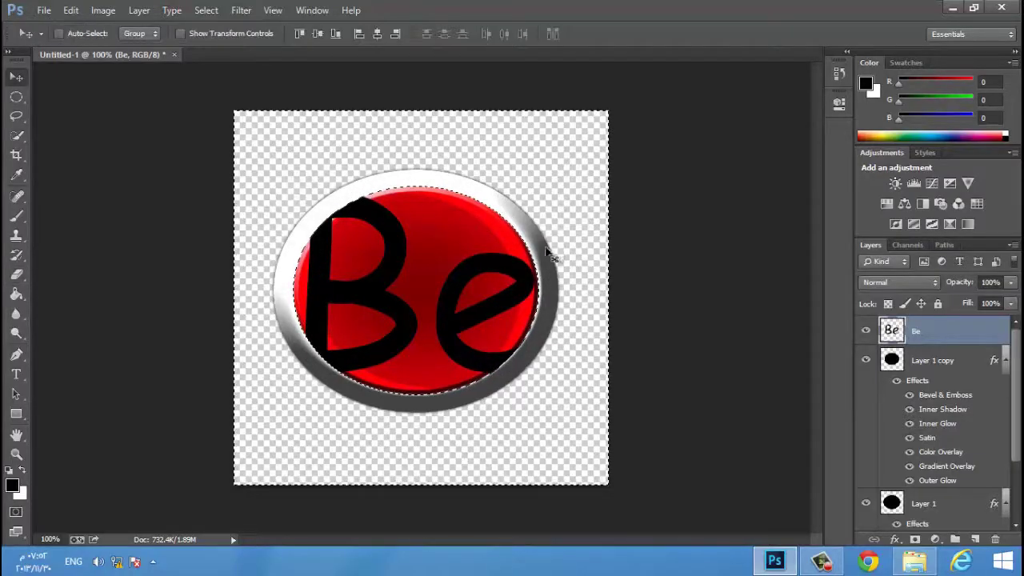
{"action": "left_click", "coordinate": [24, 97]}
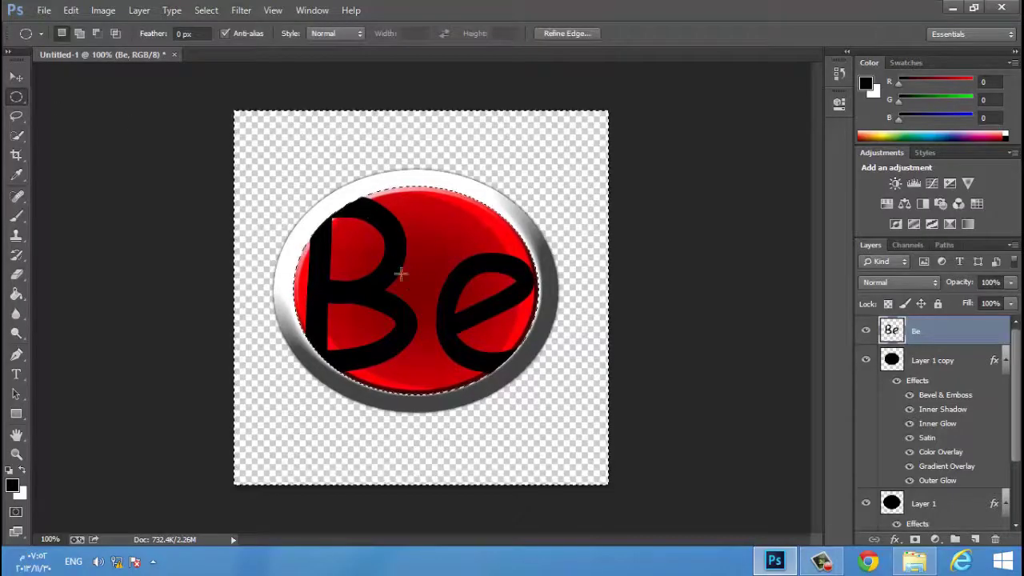
{"action": "right_click", "coordinate": [429, 310]}
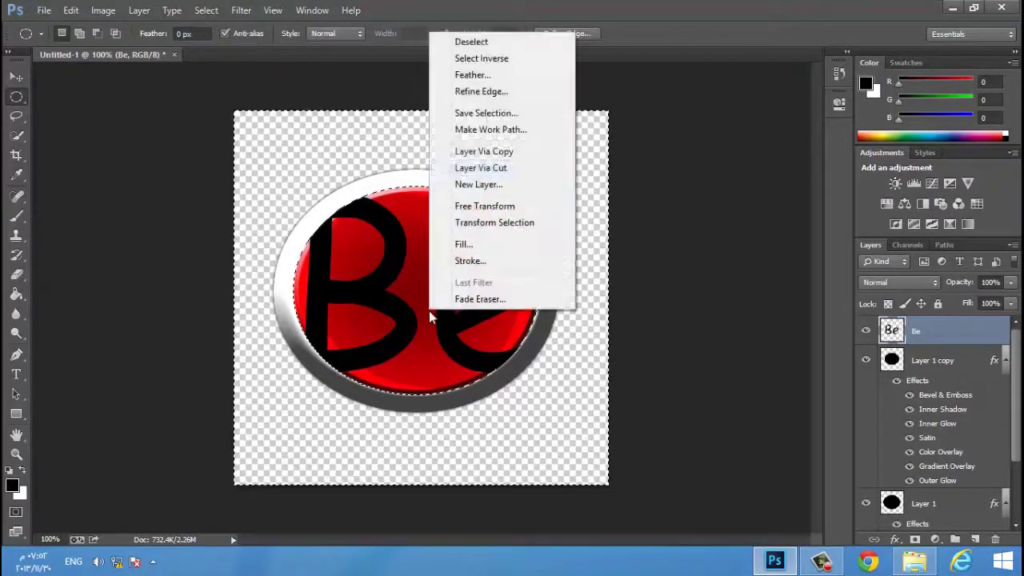
{"action": "left_click", "coordinate": [478, 43]}
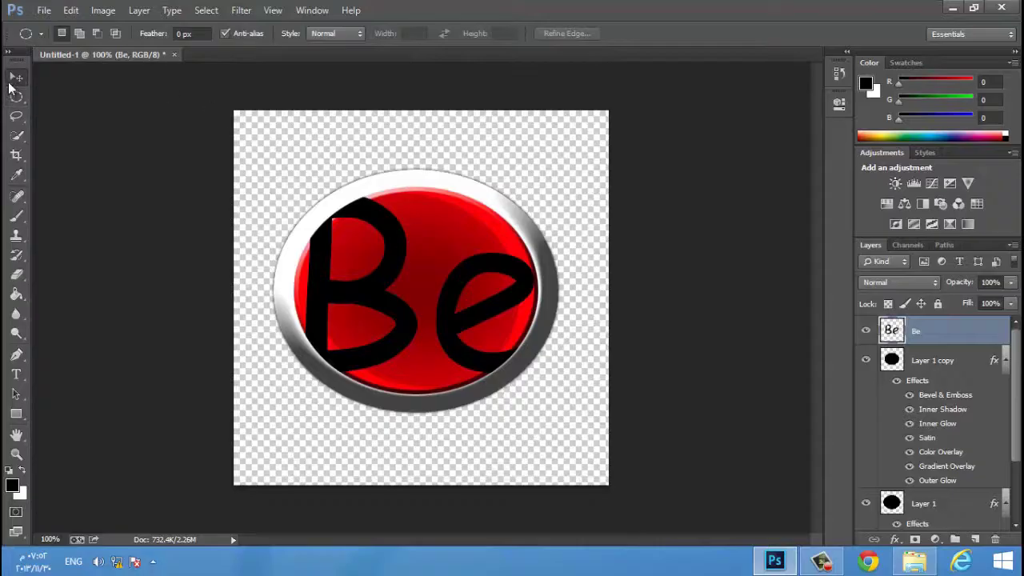
{"action": "left_click", "coordinate": [16, 76]}
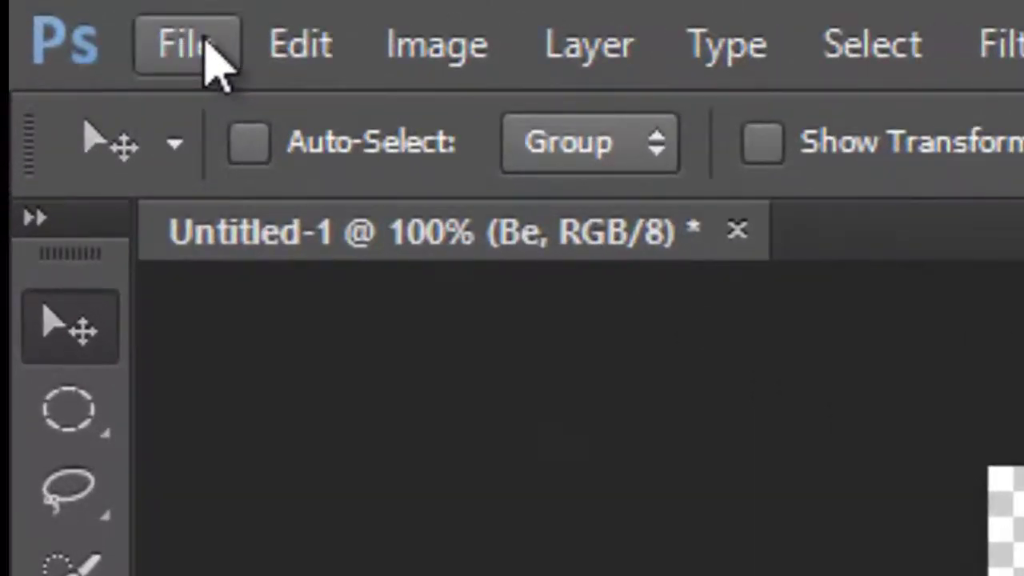
Start saving the document as a new file named 1.
{"action": "left_click", "coordinate": [188, 47]}
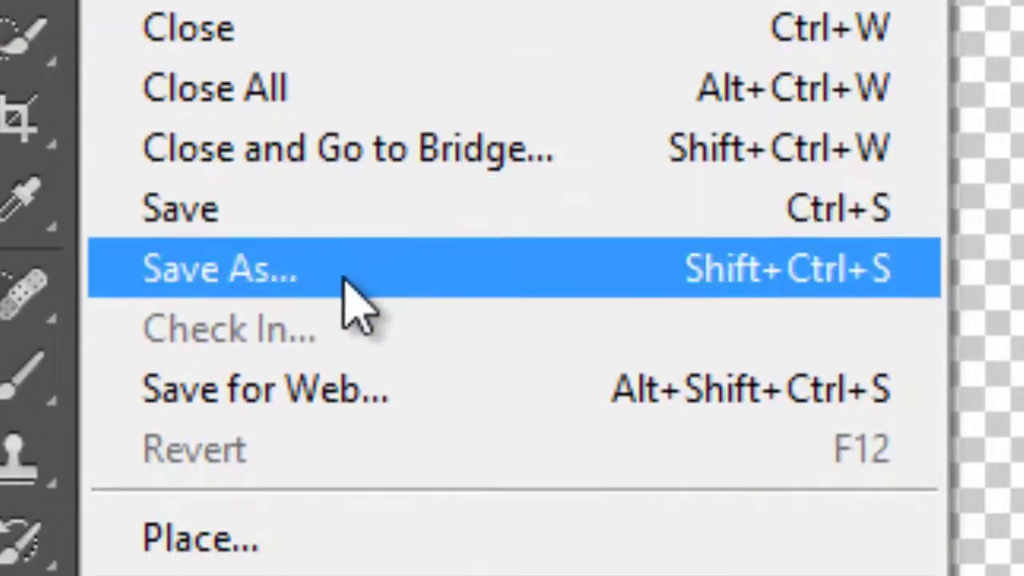
{"action": "left_click", "coordinate": [195, 279]}
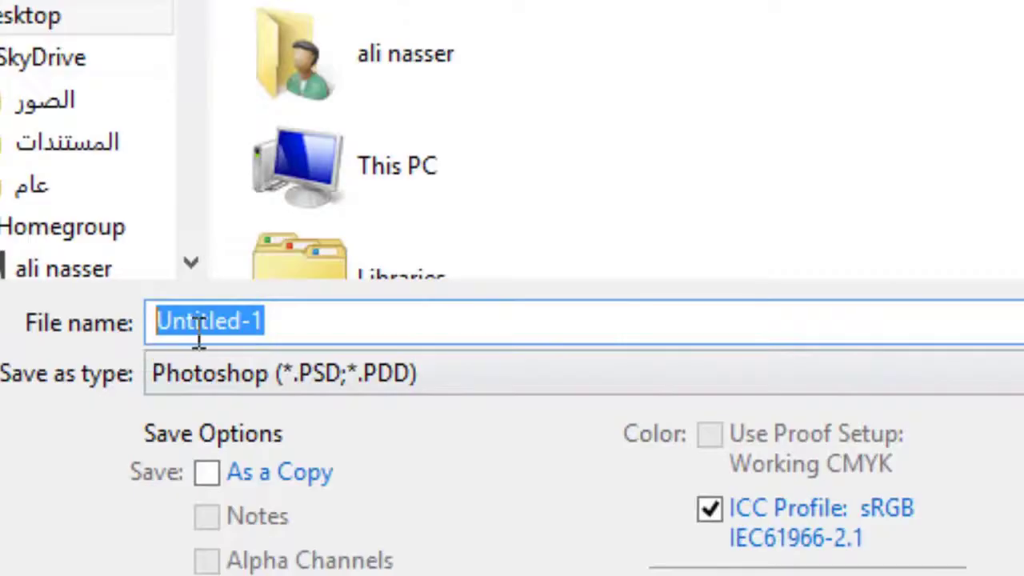
{"action": "type", "text": "1"}
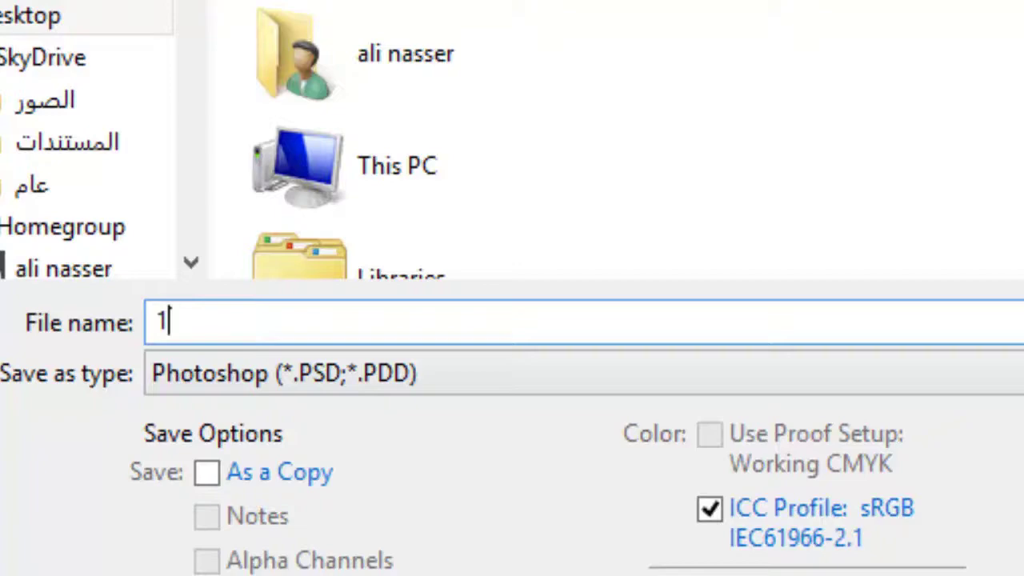
Try JPEG as the save format, and switch the format back to Photoshop (*.PSD;*.PDD).
{"action": "left_click", "coordinate": [608, 386]}
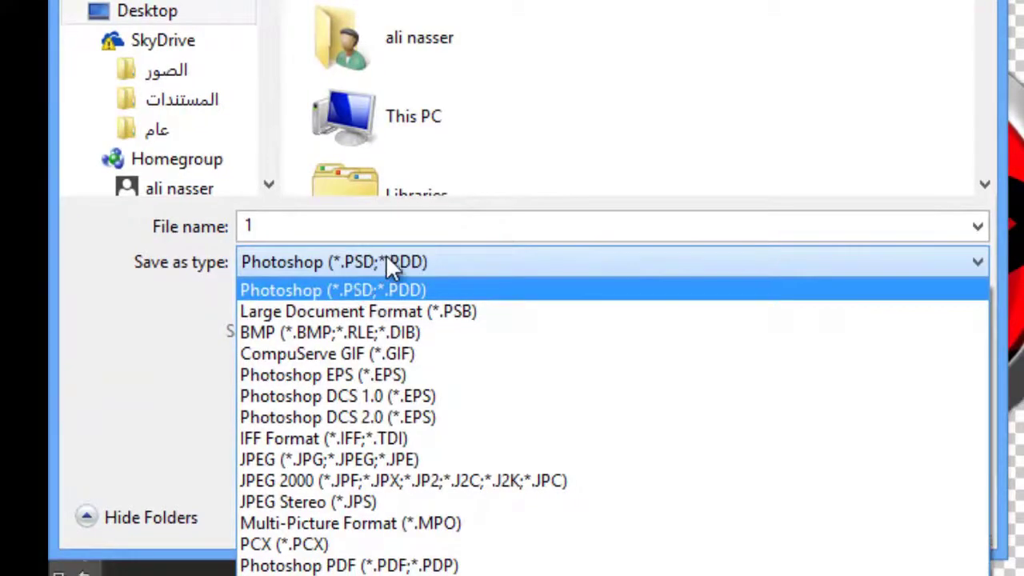
{"action": "left_click", "coordinate": [385, 256]}
{"action": "left_click", "coordinate": [374, 259]}
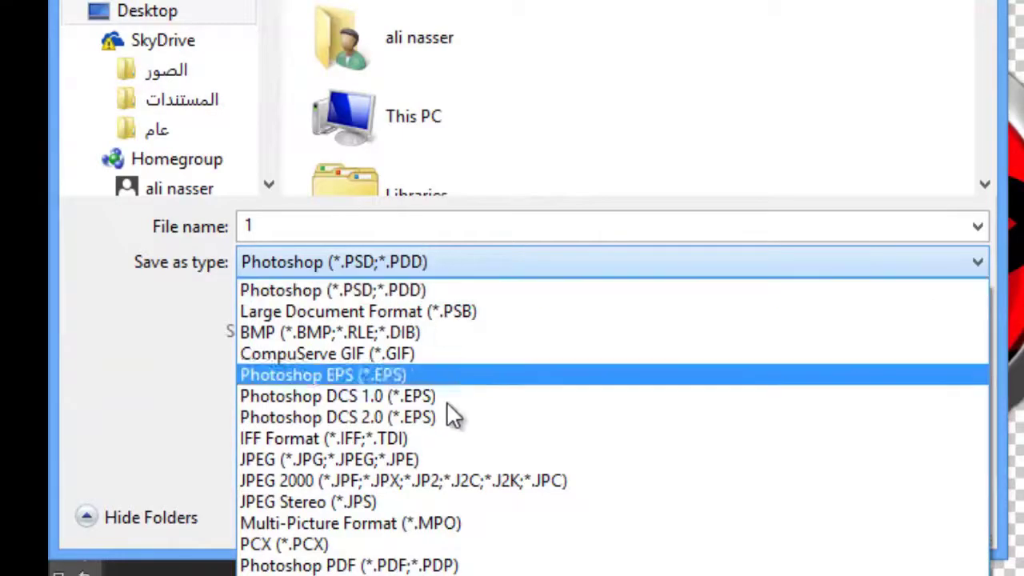
{"action": "left_click", "coordinate": [334, 460]}
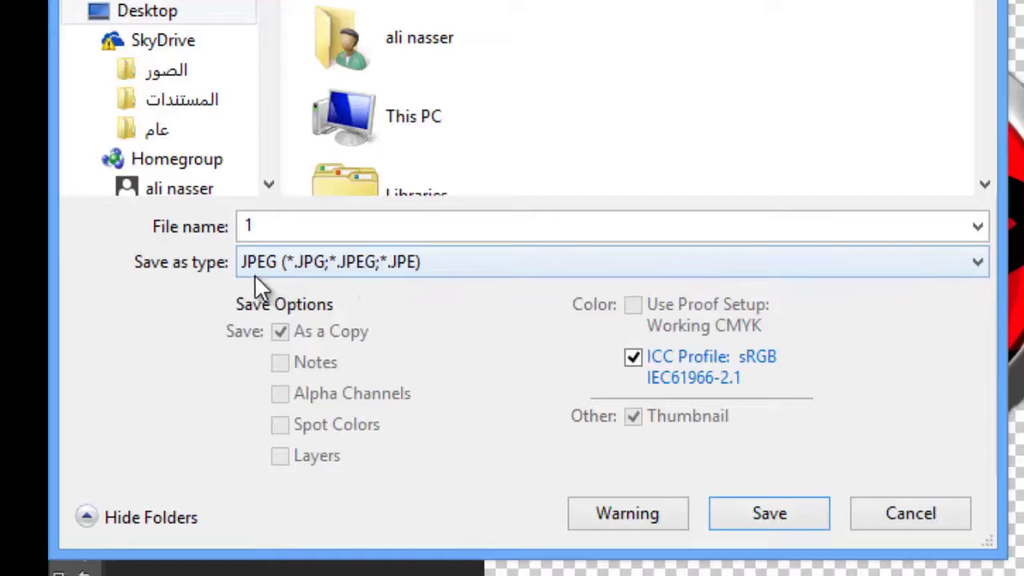
{"action": "left_click", "coordinate": [426, 261]}
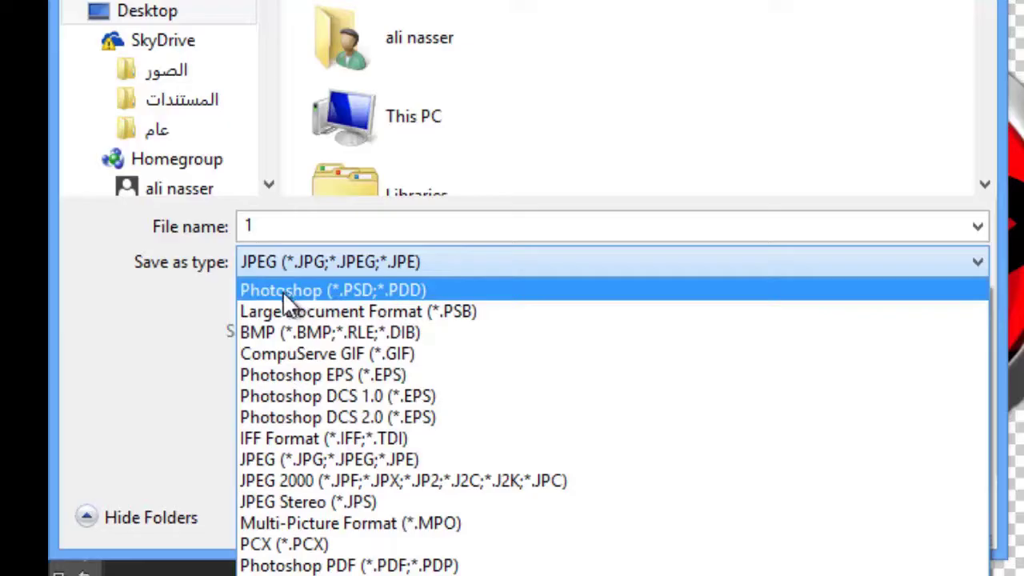
{"action": "left_click", "coordinate": [283, 290]}
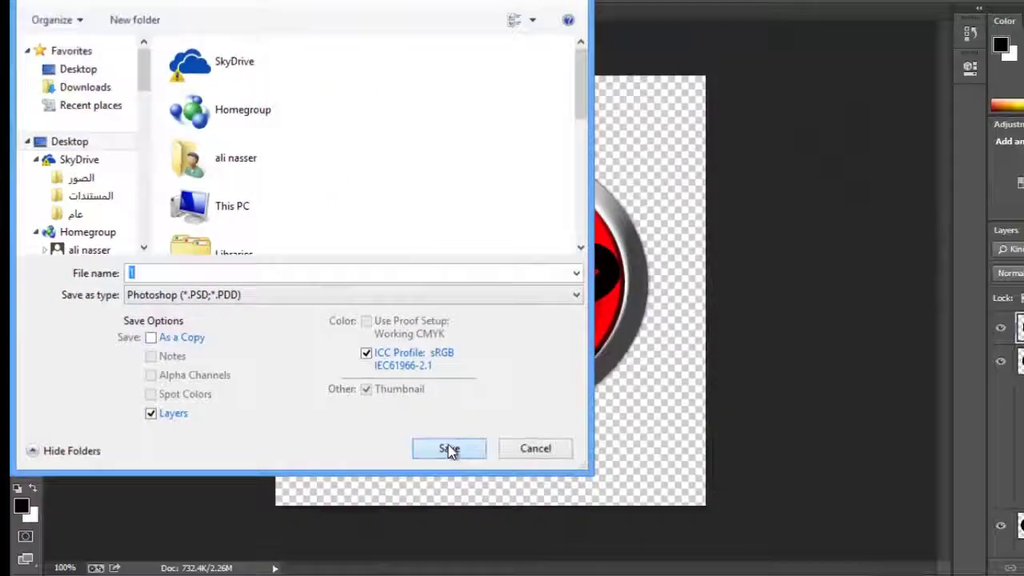
Save the document as 1.psd with Maximize Compatibility, and save a JPEG copy named 1 at quality 9 with baseline standard format.
{"action": "left_click", "coordinate": [449, 450]}
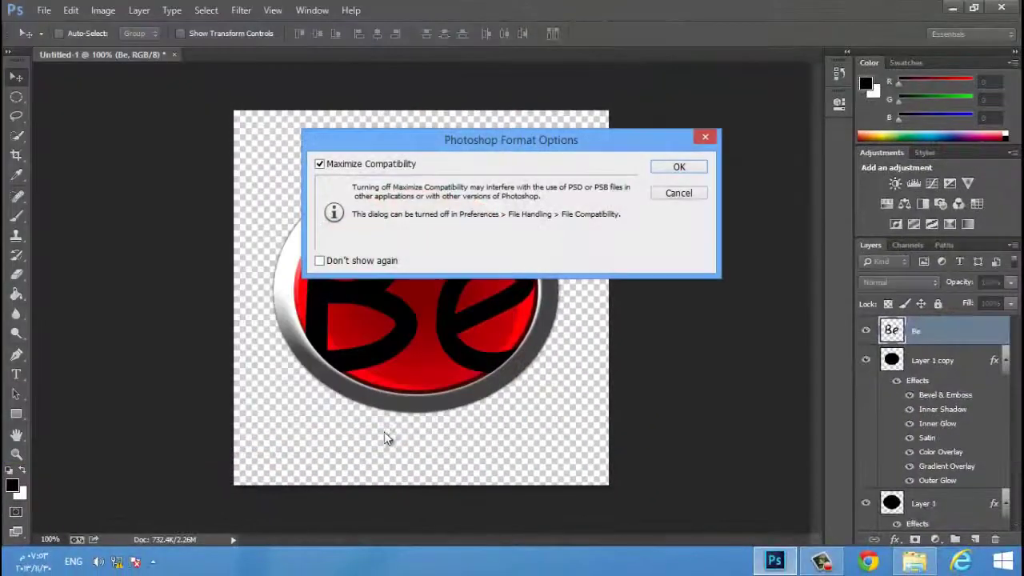
{"action": "left_click", "coordinate": [670, 168]}
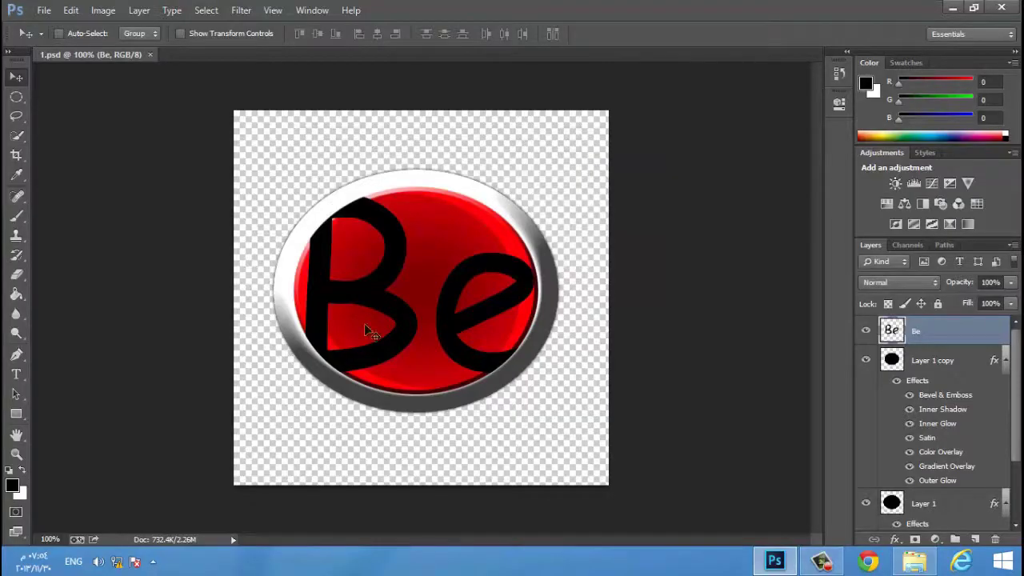
{"action": "left_click", "coordinate": [44, 9]}
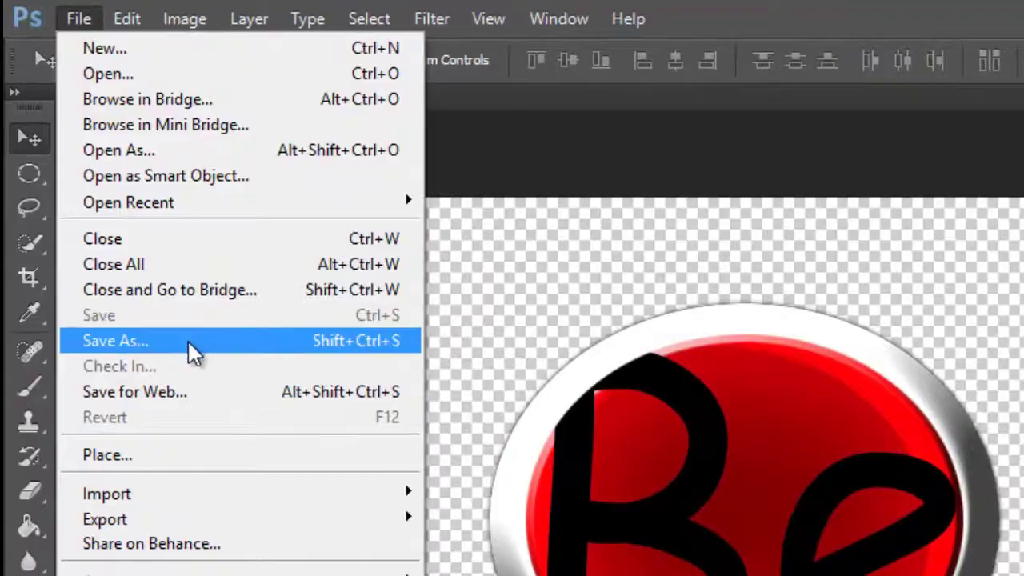
{"action": "left_click", "coordinate": [189, 341]}
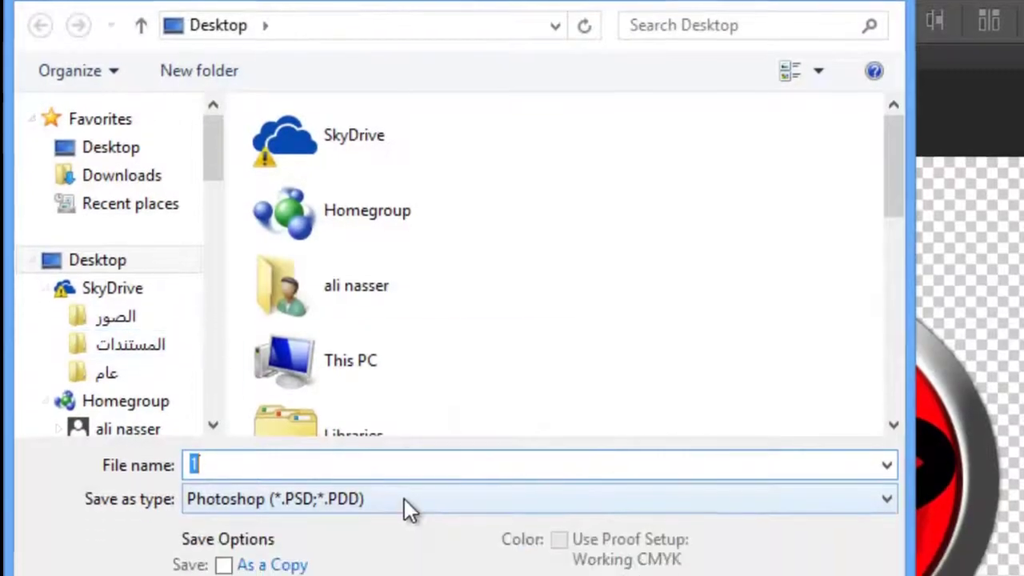
{"action": "left_click", "coordinate": [406, 542]}
{"action": "left_click", "coordinate": [342, 424]}
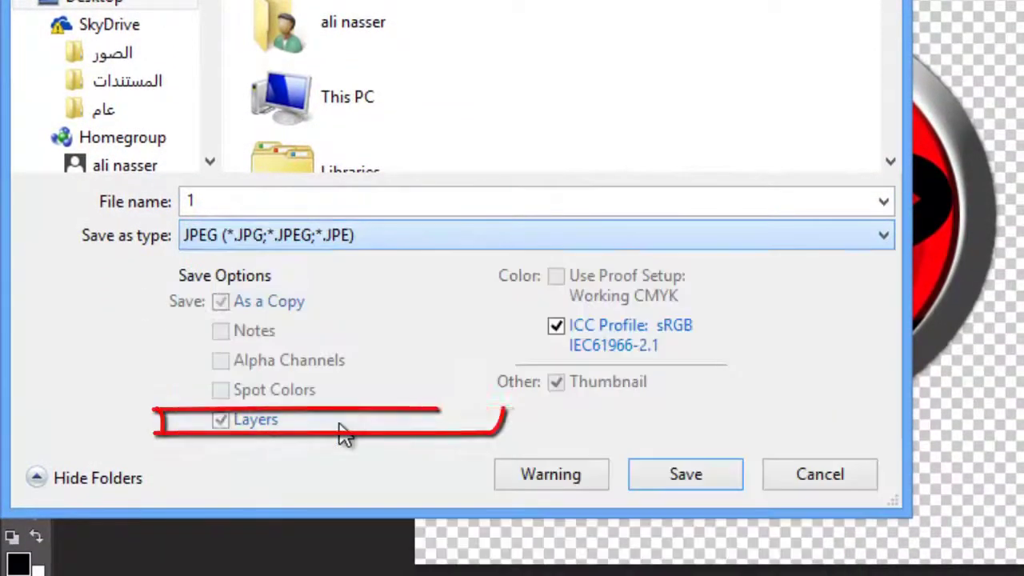
{"action": "left_click", "coordinate": [692, 474]}
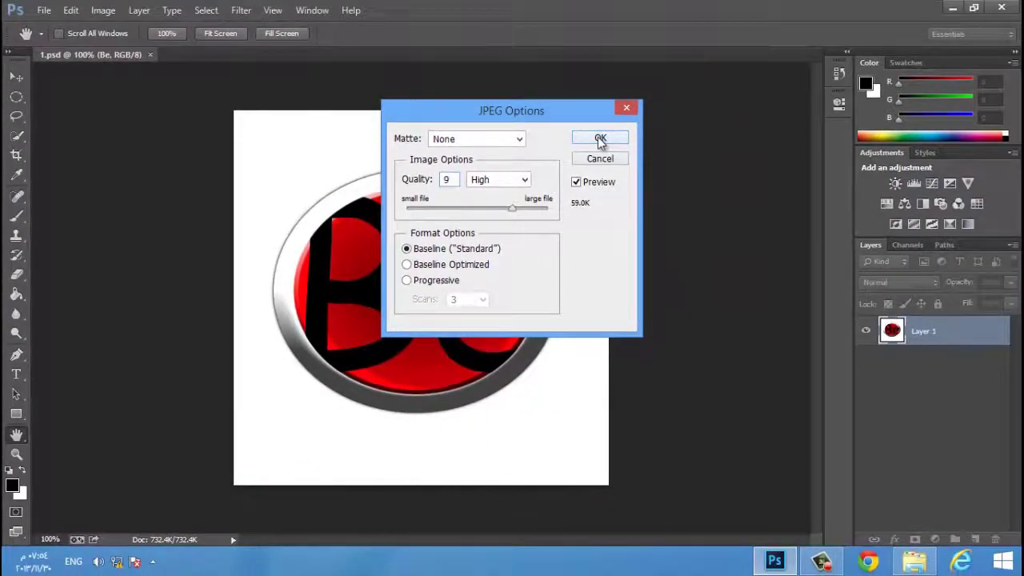
{"action": "left_click", "coordinate": [599, 138]}
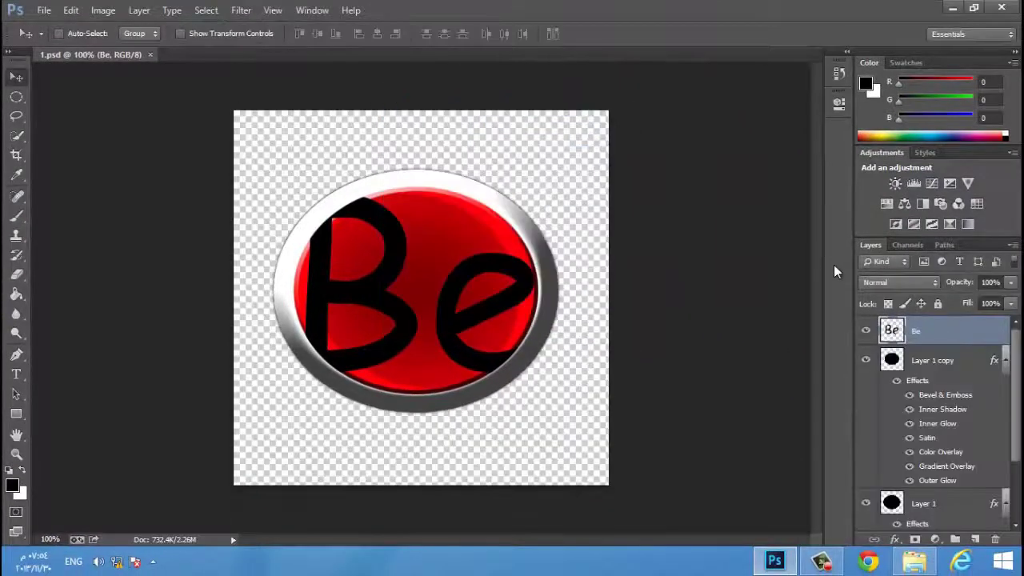
Open the two desktop files named 1 in the image viewer to check them, and return to Photoshop.
{"action": "left_click", "coordinate": [953, 7]}
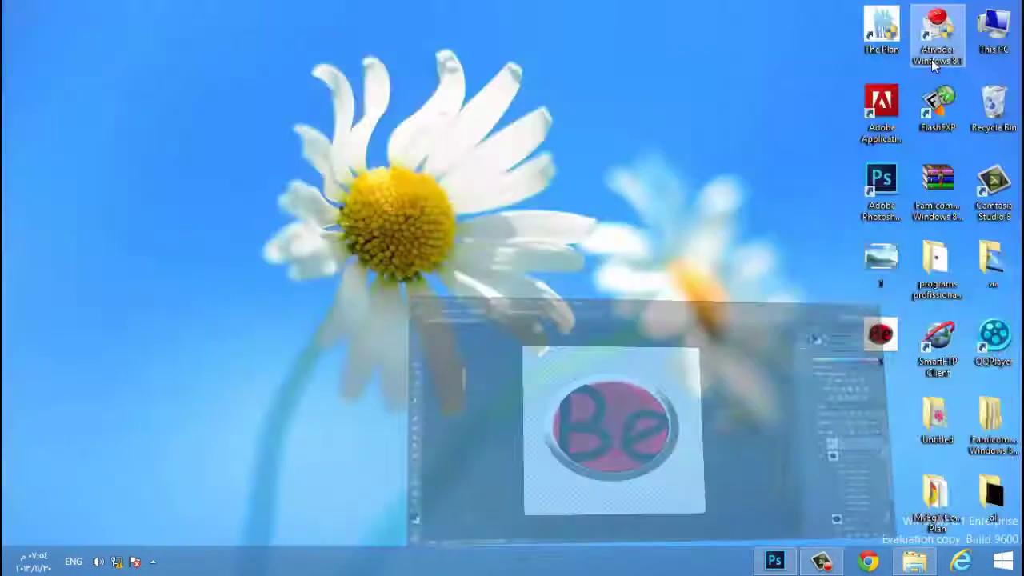
{"action": "double_click", "coordinate": [881, 264]}
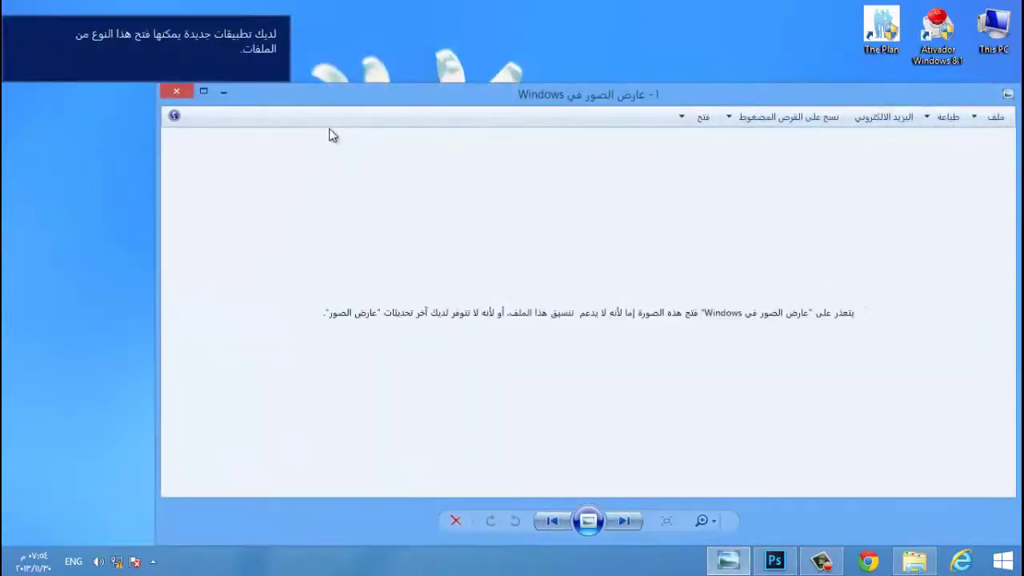
{"action": "left_click", "coordinate": [177, 95]}
{"action": "double_click", "coordinate": [883, 343]}
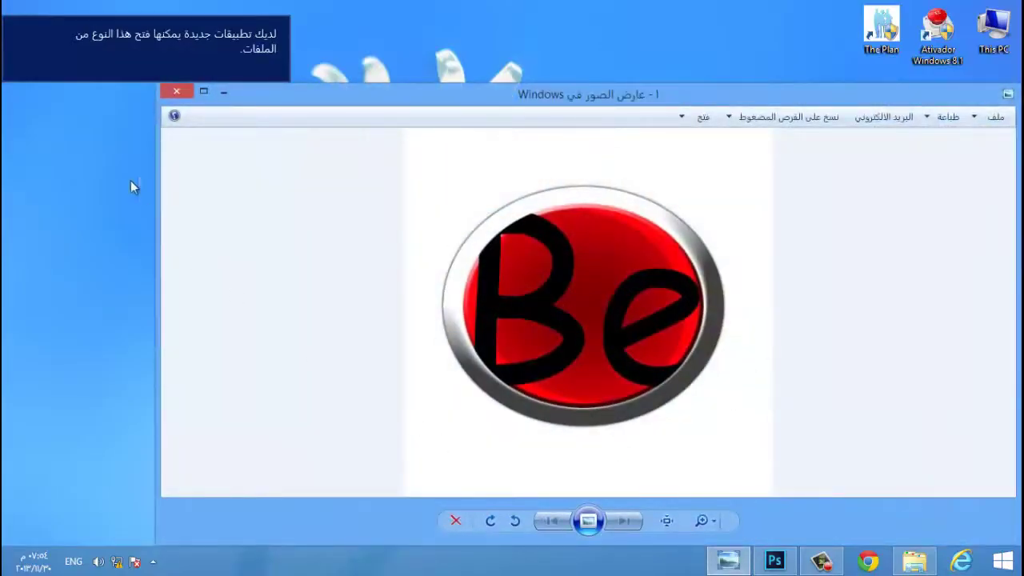
{"action": "left_click", "coordinate": [177, 91]}
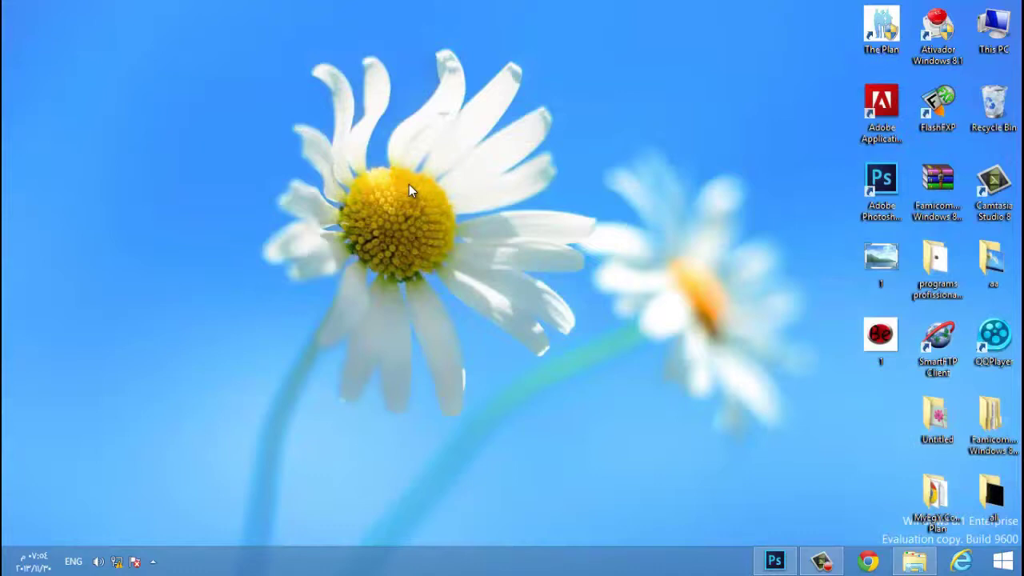
{"action": "left_click", "coordinate": [776, 562]}
Close 1.psd and create a new 1924 x 1080 pixel RGB document at 72 pixels/inch with transparent background contents.
{"action": "left_click", "coordinate": [150, 56]}
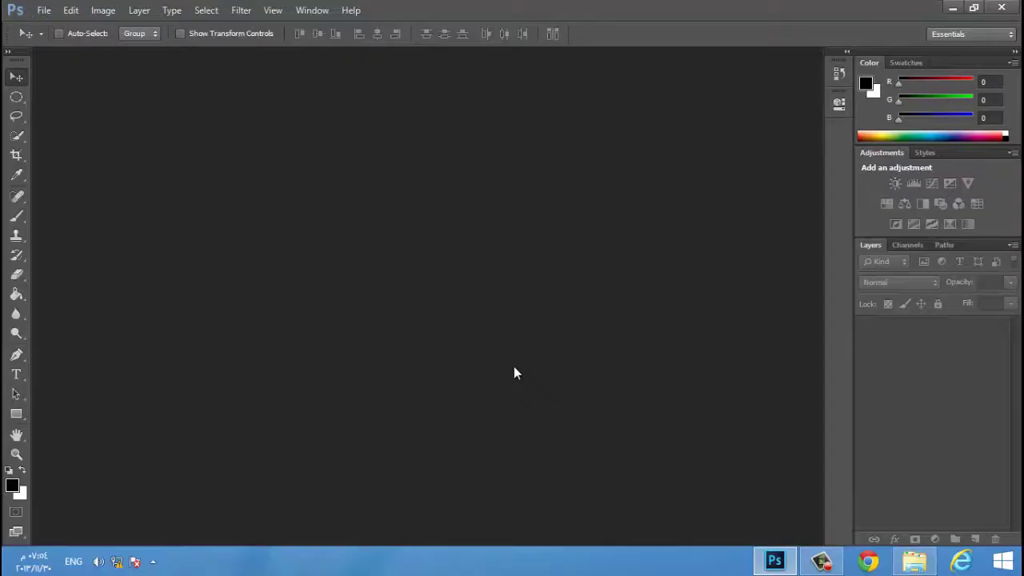
{"action": "left_click", "coordinate": [44, 10]}
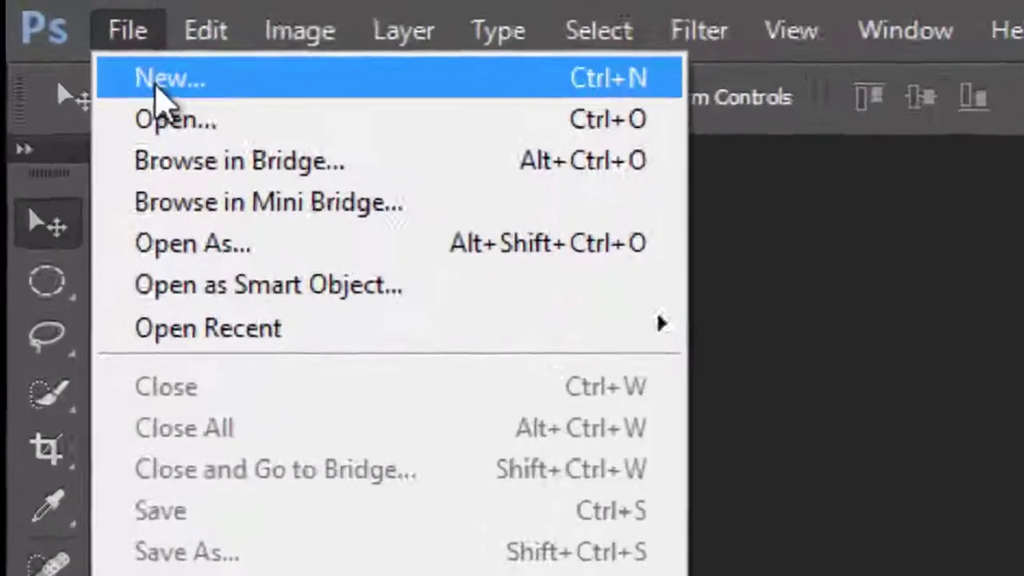
{"action": "left_click", "coordinate": [58, 25]}
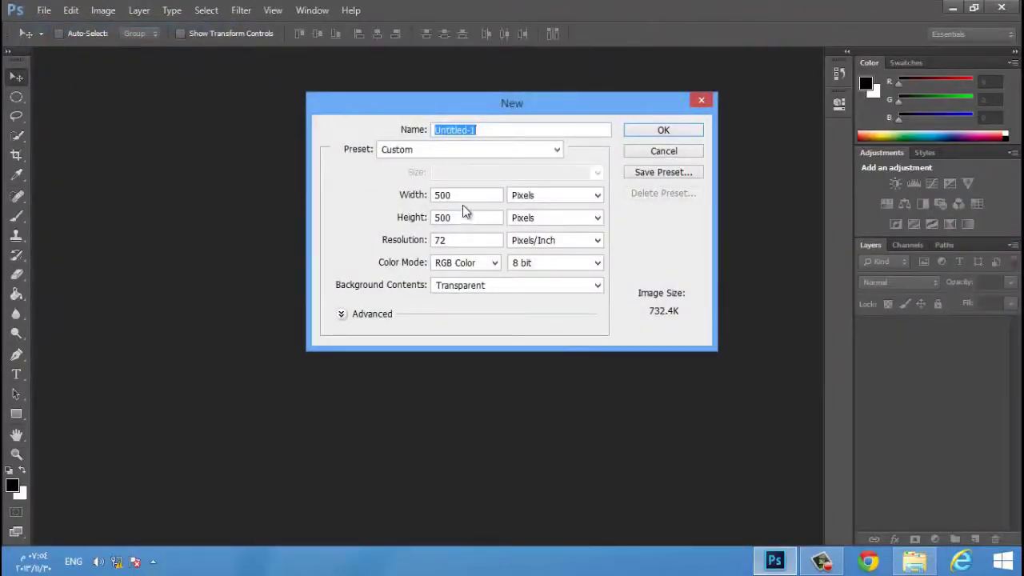
{"action": "key", "text": "Tab"}
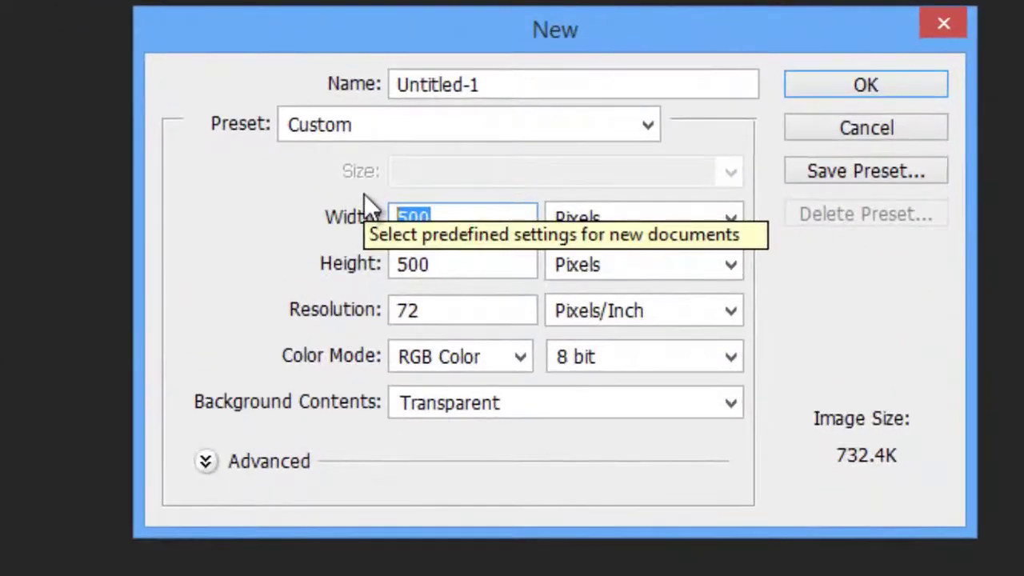
{"action": "type", "text": "1924"}
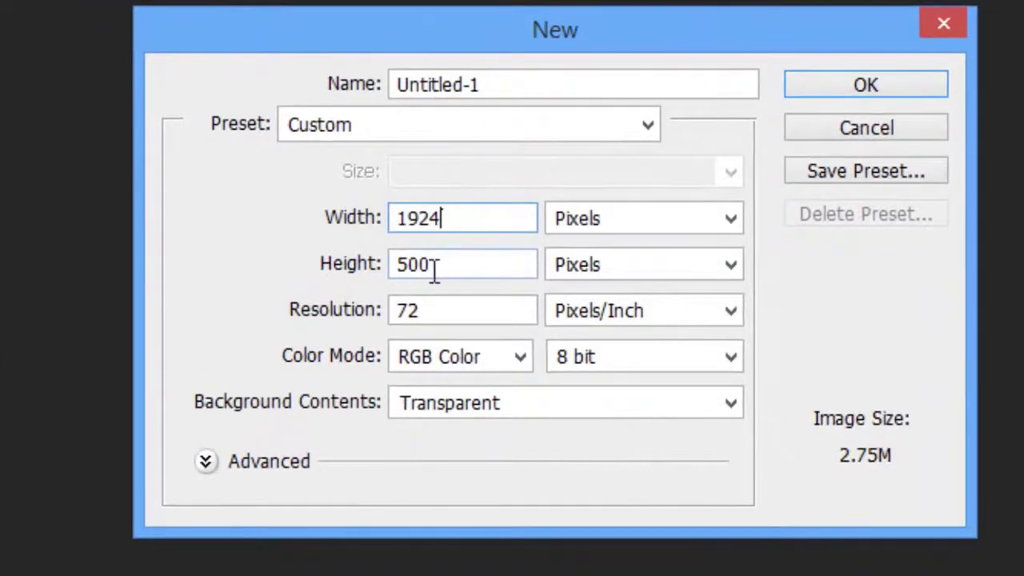
{"action": "left_click_drag", "start_coordinate": [435, 267], "coordinate": [389, 272]}
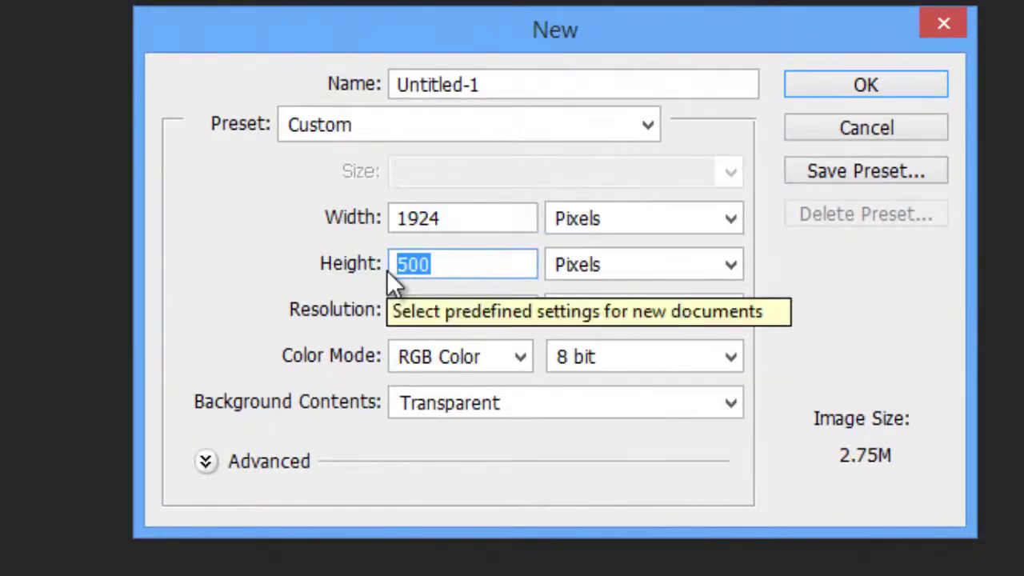
{"action": "type", "text": "1080"}
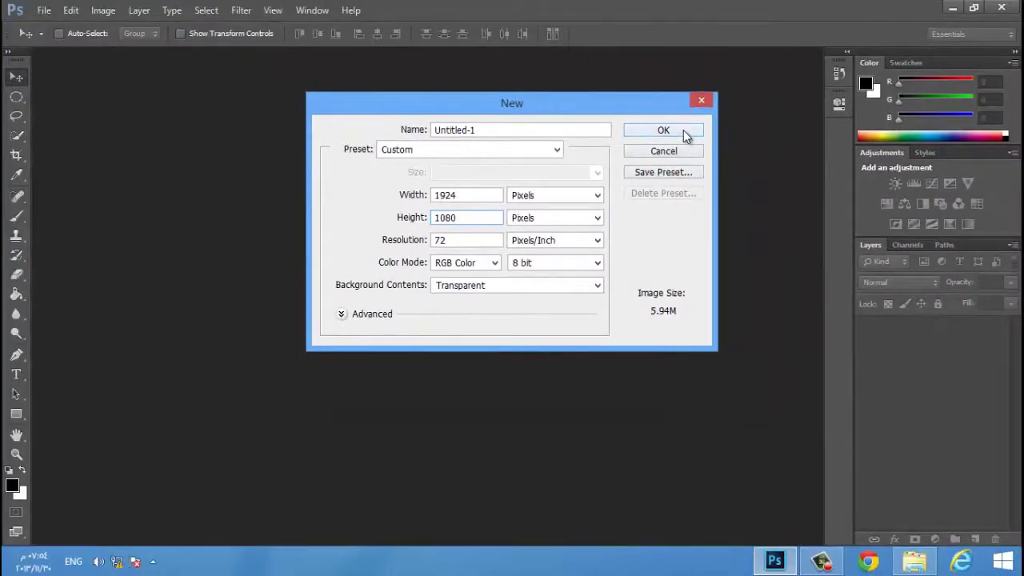
{"action": "left_click", "coordinate": [664, 130]}
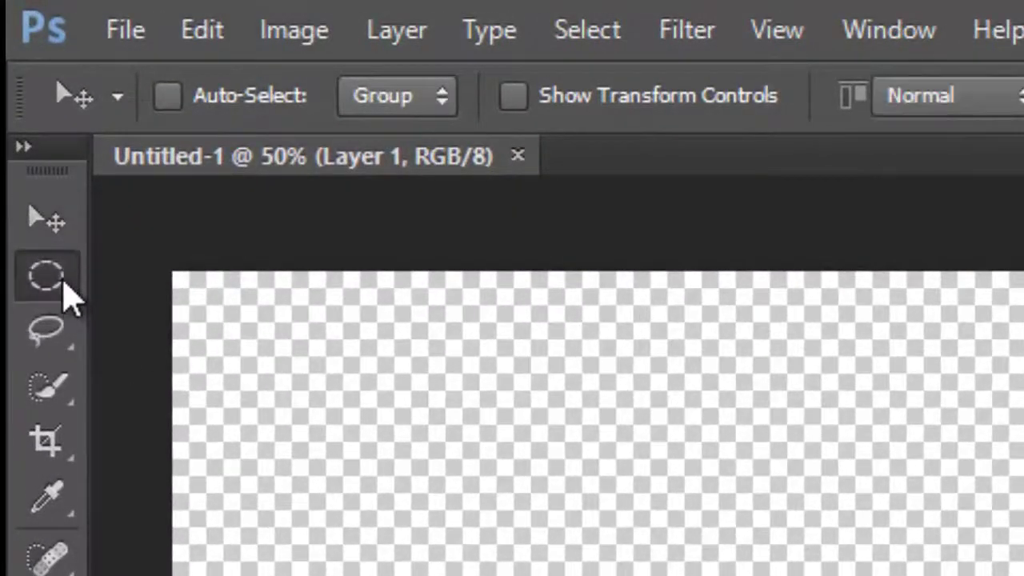
Fill the whole canvas of Layer 1 with black through a Rectangular Marquee selection, and clear the selection.
{"action": "left_click", "coordinate": [64, 284]}
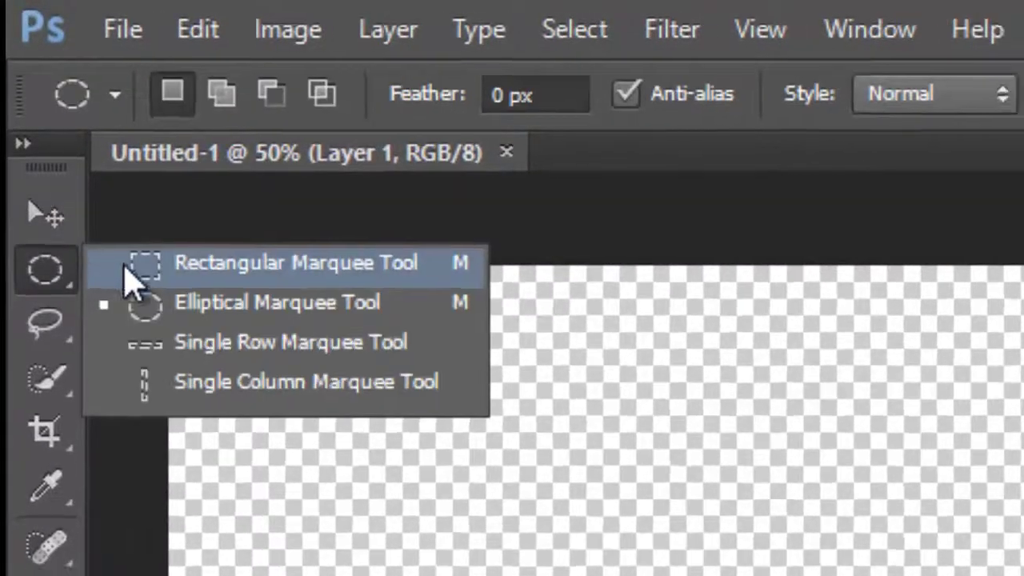
{"action": "left_click", "coordinate": [132, 265]}
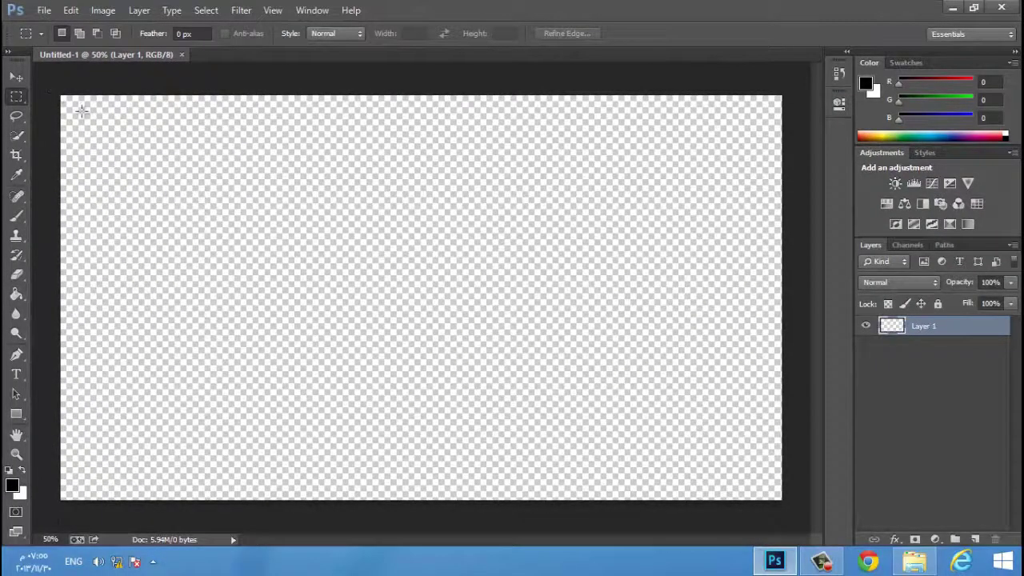
{"action": "left_click_drag", "start_coordinate": [61, 95], "coordinate": [804, 513]}
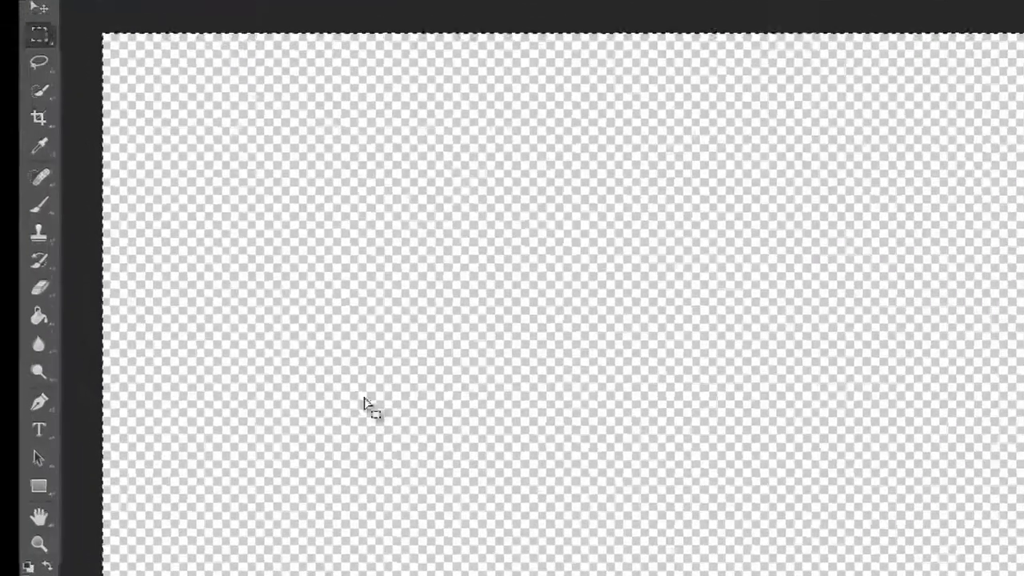
{"action": "left_click", "coordinate": [39, 316]}
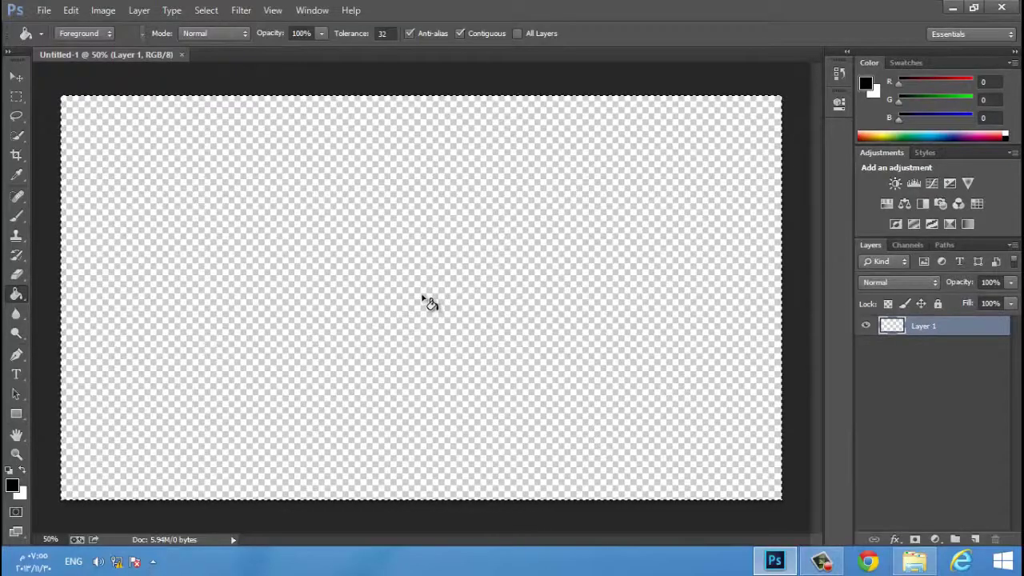
{"action": "left_click", "coordinate": [422, 296]}
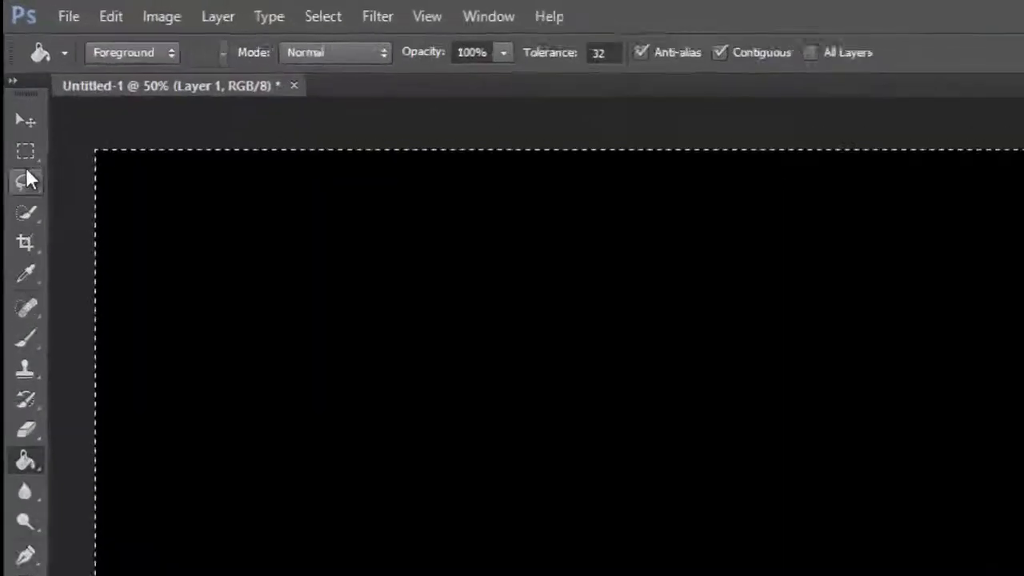
{"action": "left_click", "coordinate": [29, 160]}
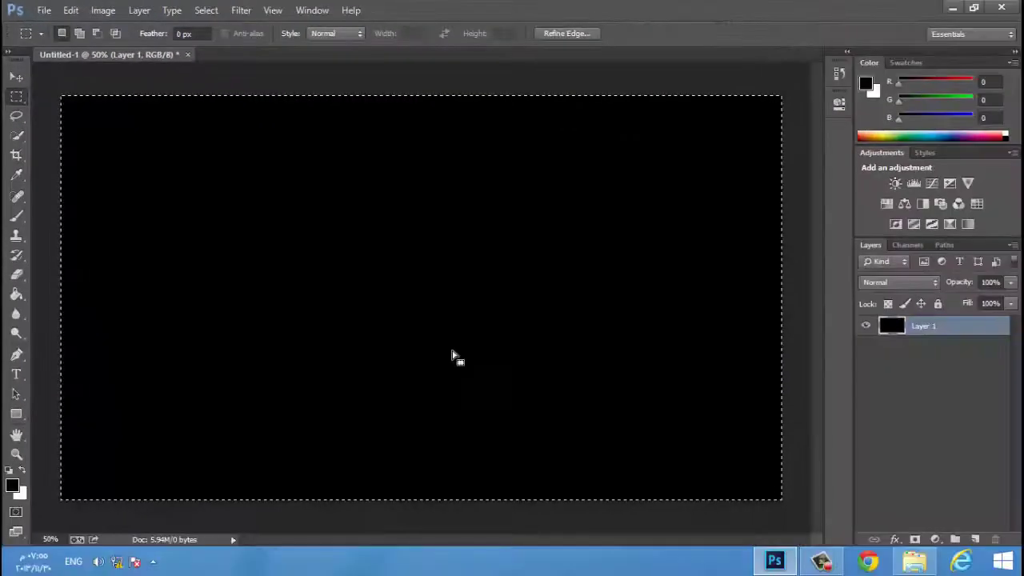
{"action": "right_click", "coordinate": [452, 356]}
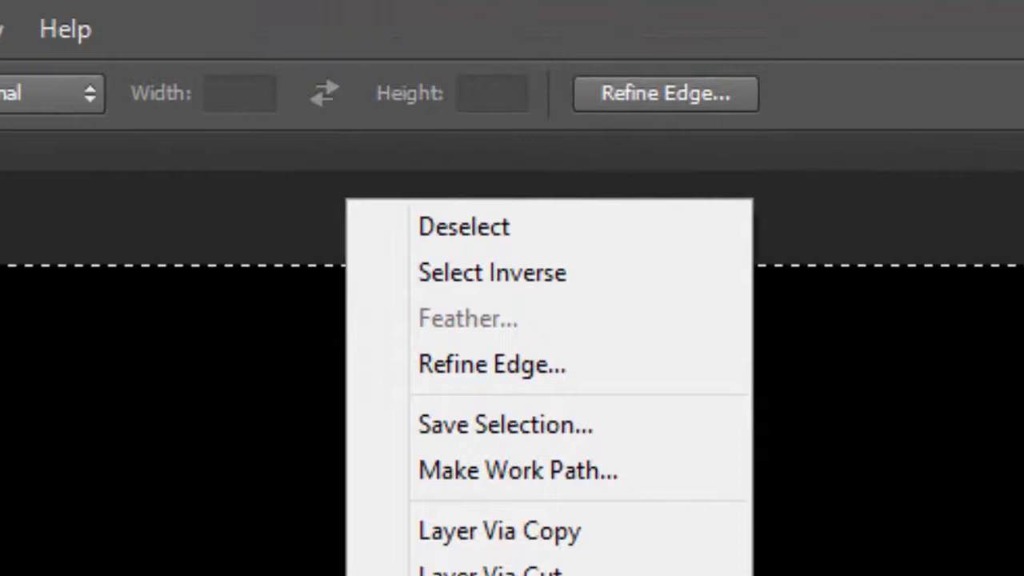
{"action": "left_click", "coordinate": [505, 231]}
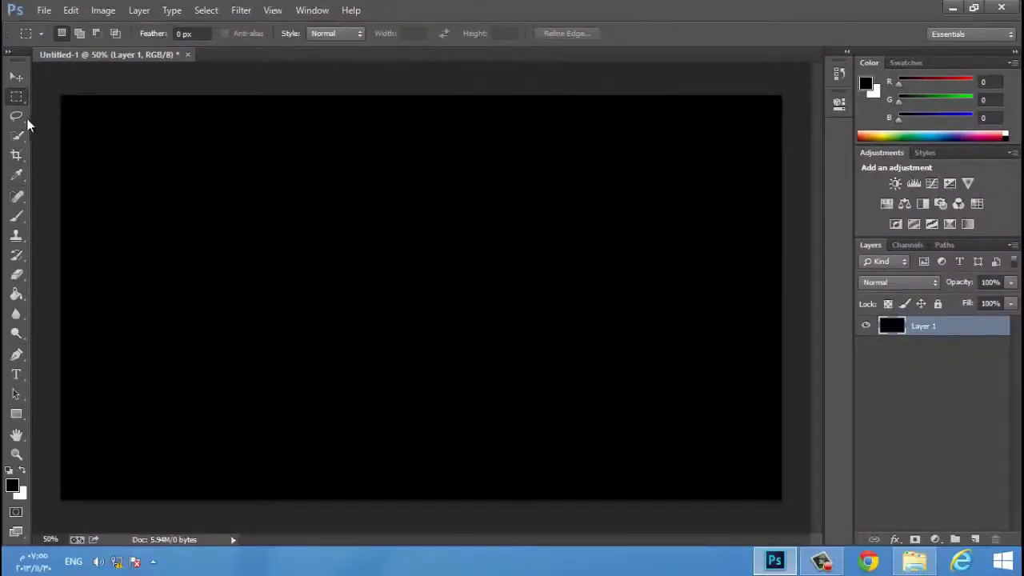
Choose the Brush tool with a soft round tip and set its size to 900 px.
{"action": "left_click", "coordinate": [16, 78]}
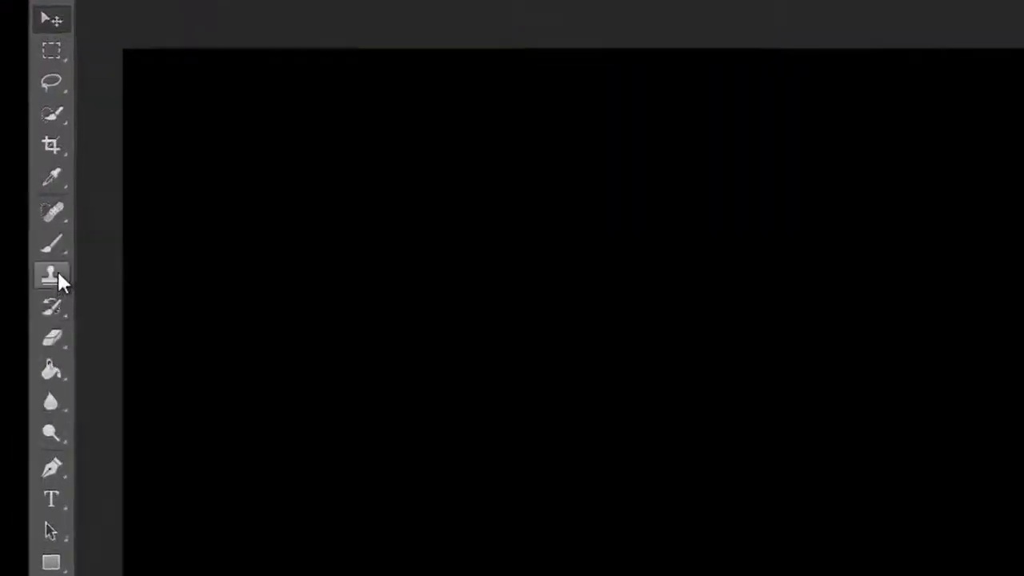
{"action": "left_click", "coordinate": [15, 218]}
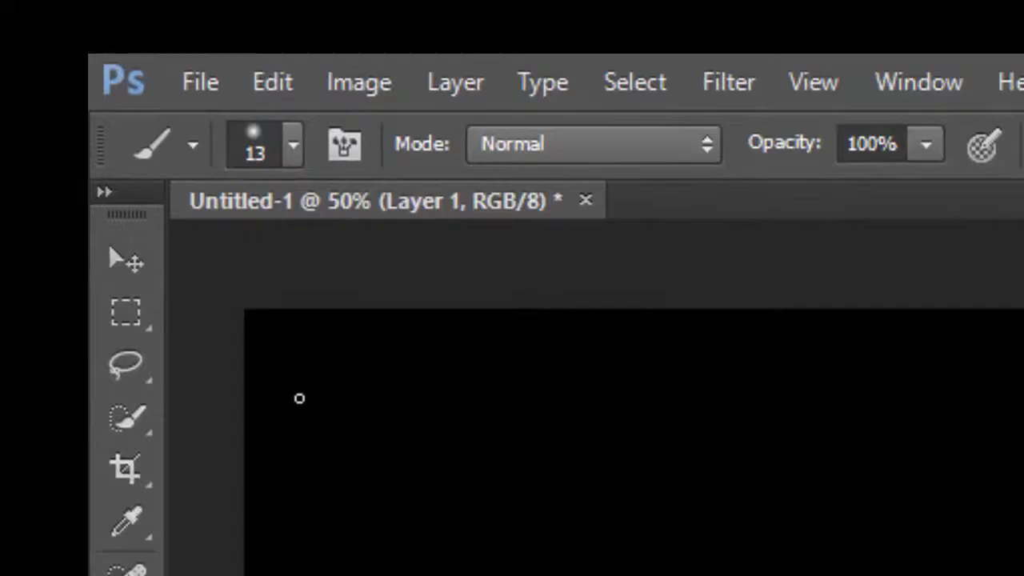
{"action": "left_click", "coordinate": [294, 152]}
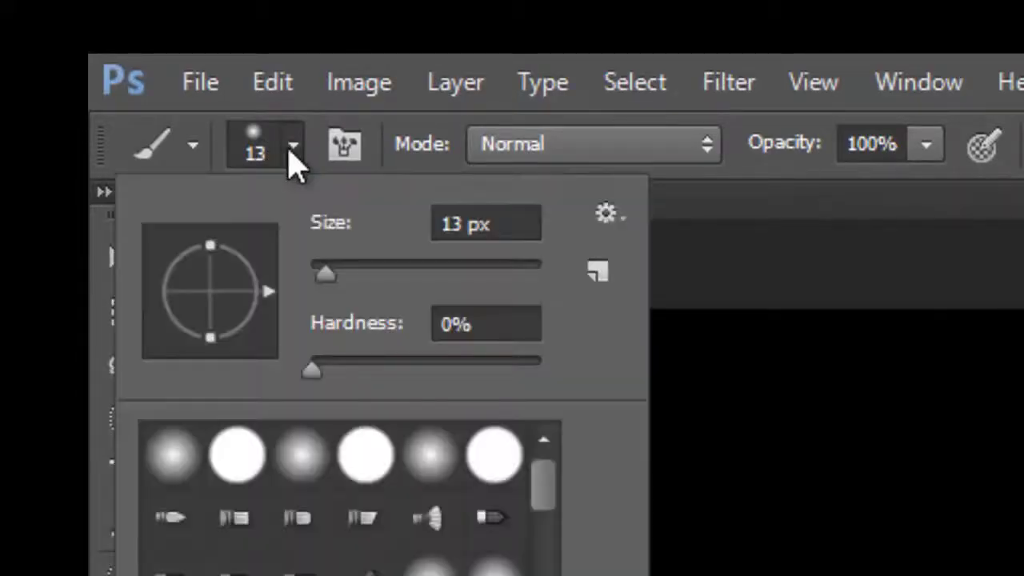
{"action": "left_click", "coordinate": [238, 463]}
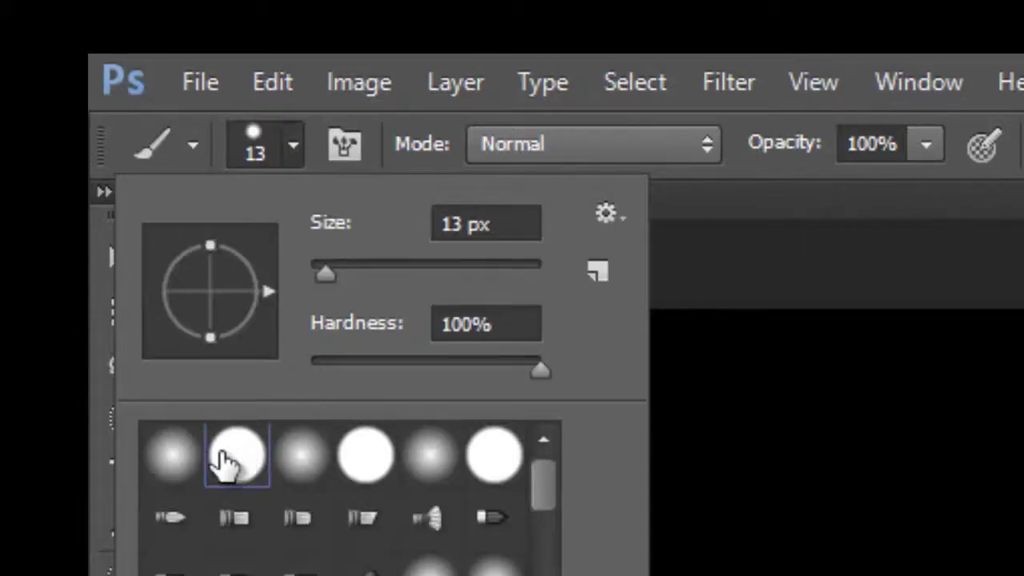
{"action": "left_click", "coordinate": [301, 469]}
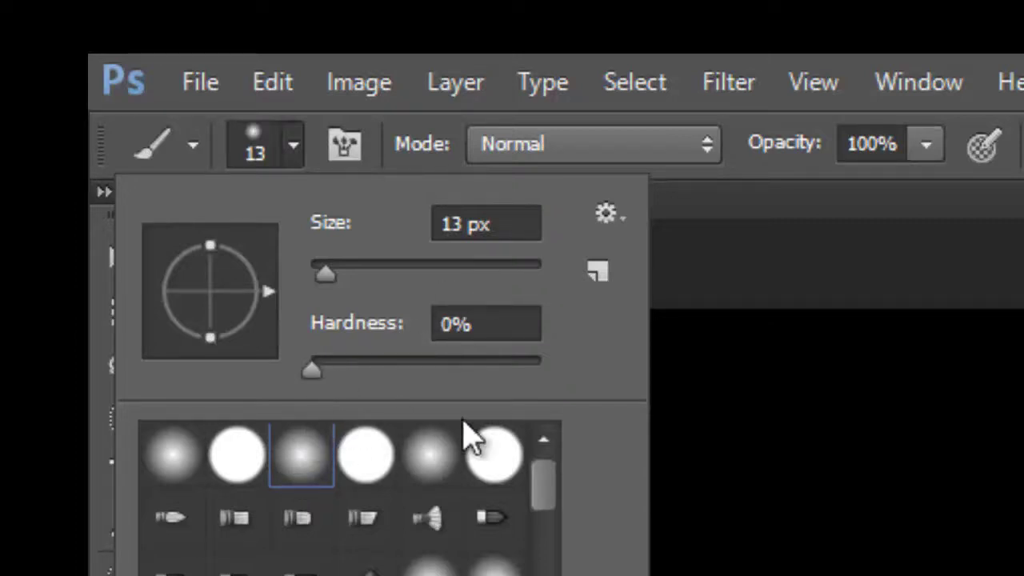
{"action": "left_click", "coordinate": [468, 222]}
{"action": "left_click_drag", "start_coordinate": [457, 221], "coordinate": [442, 222]}
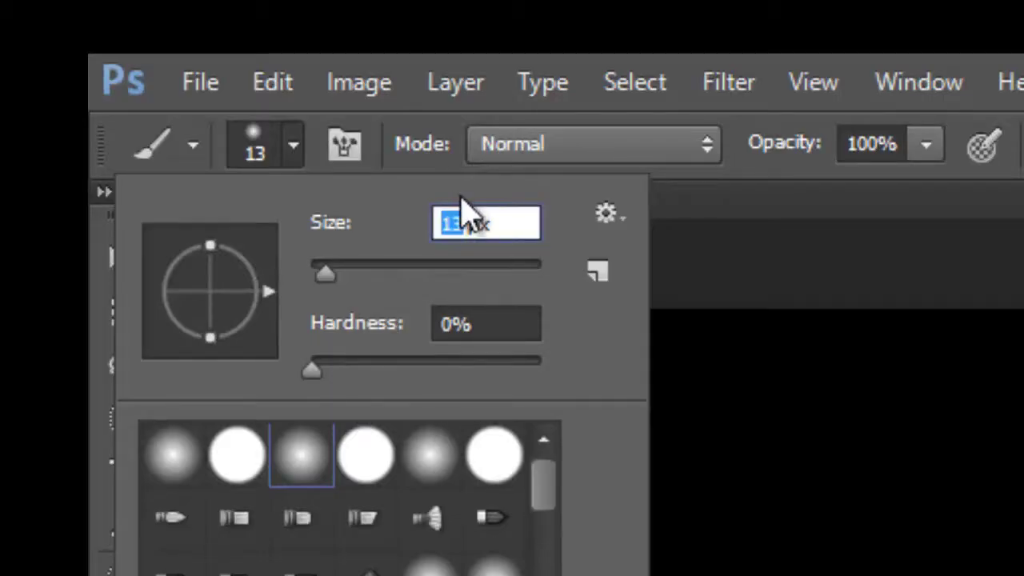
{"action": "type", "text": "900"}
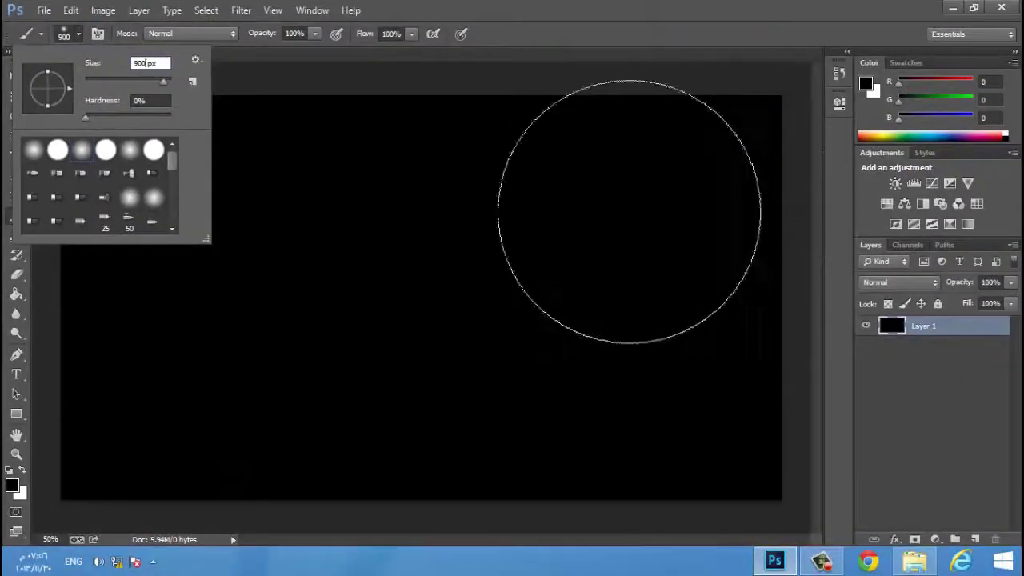
Set the brush hardness to 0% and close the brush settings.
{"action": "key", "text": "Tab"}
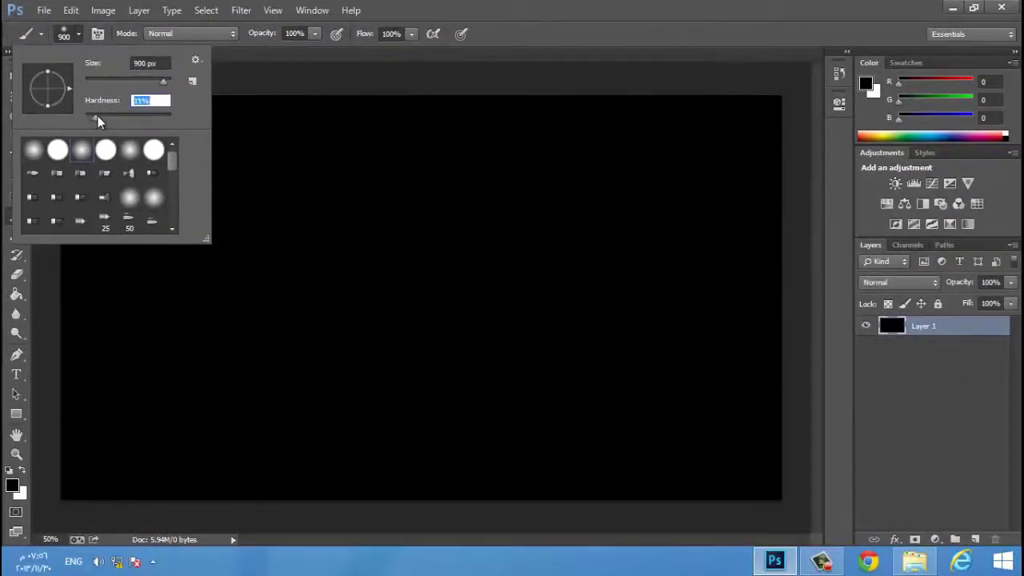
{"action": "type", "text": "20"}
{"action": "key", "text": "Return"}
{"action": "left_click_drag", "start_coordinate": [102, 118], "coordinate": [85, 118]}
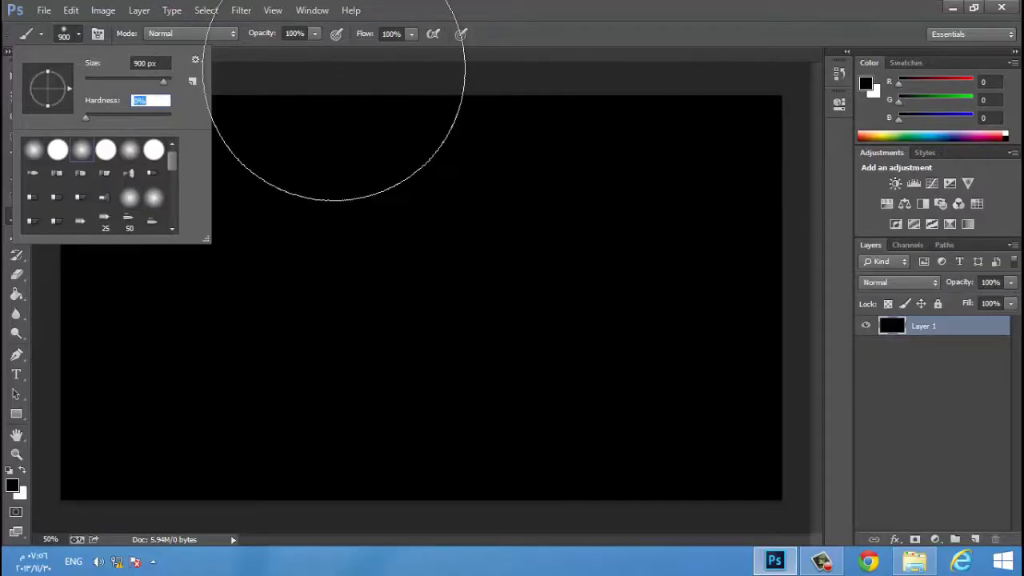
{"action": "left_click", "coordinate": [333, 69]}
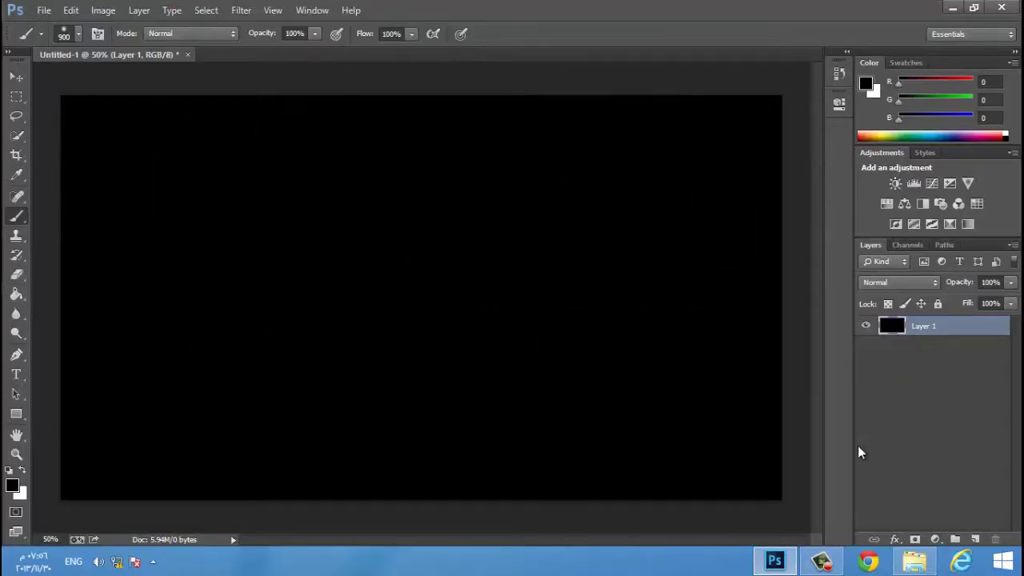
Open the "Be" button picture from the desktop in the image viewer, close it, and return to Photoshop.
{"action": "left_click", "coordinate": [952, 7]}
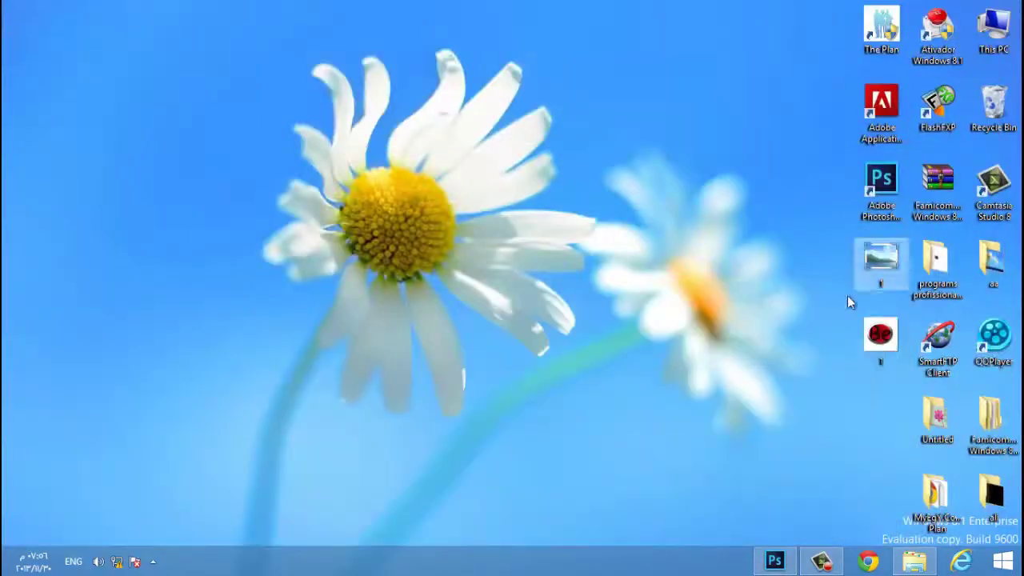
{"action": "double_click", "coordinate": [880, 338]}
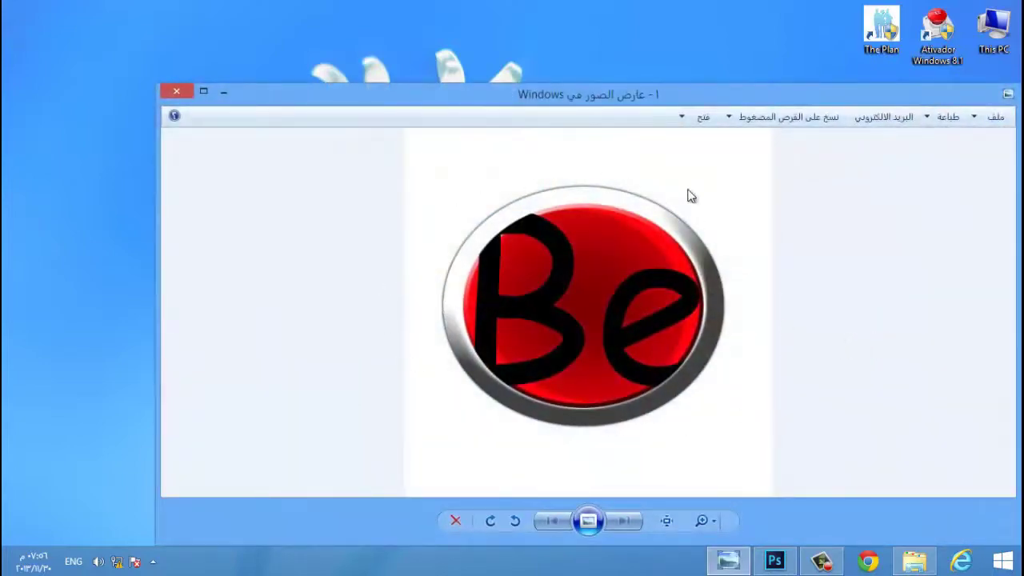
{"action": "left_click", "coordinate": [178, 92]}
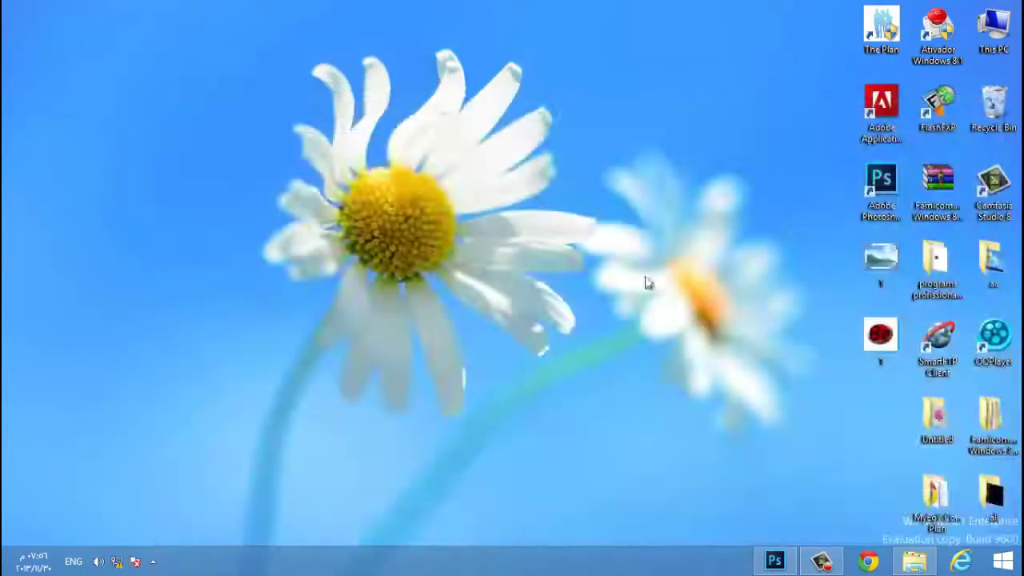
{"action": "left_click", "coordinate": [822, 562]}
{"action": "left_click", "coordinate": [822, 562]}
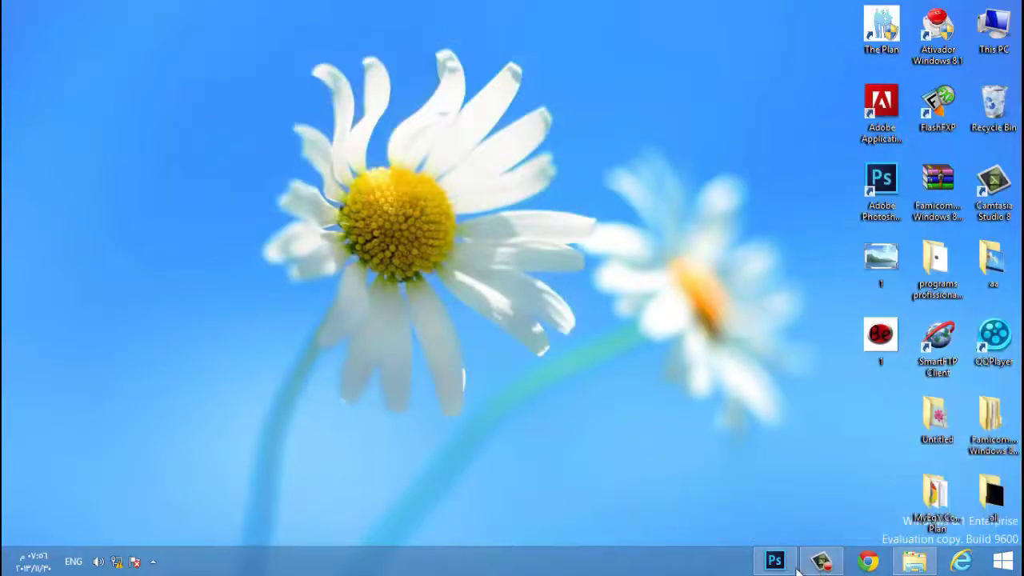
{"action": "left_click", "coordinate": [775, 560]}
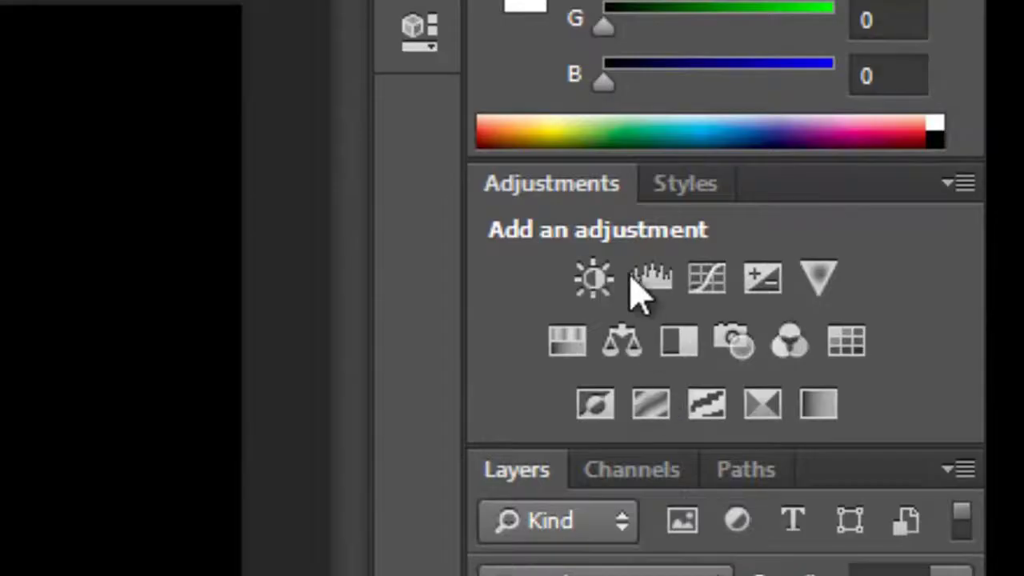
Pick a light orange foreground color with RGB values 251, 174, 87 from the color spectrum.
{"action": "left_click", "coordinate": [528, 122]}
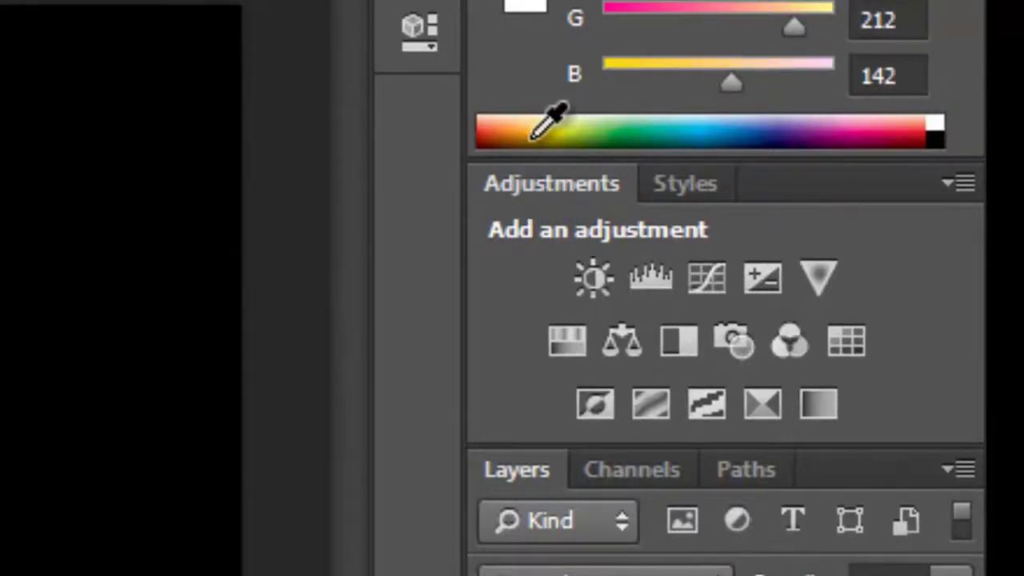
{"action": "left_click", "coordinate": [512, 132]}
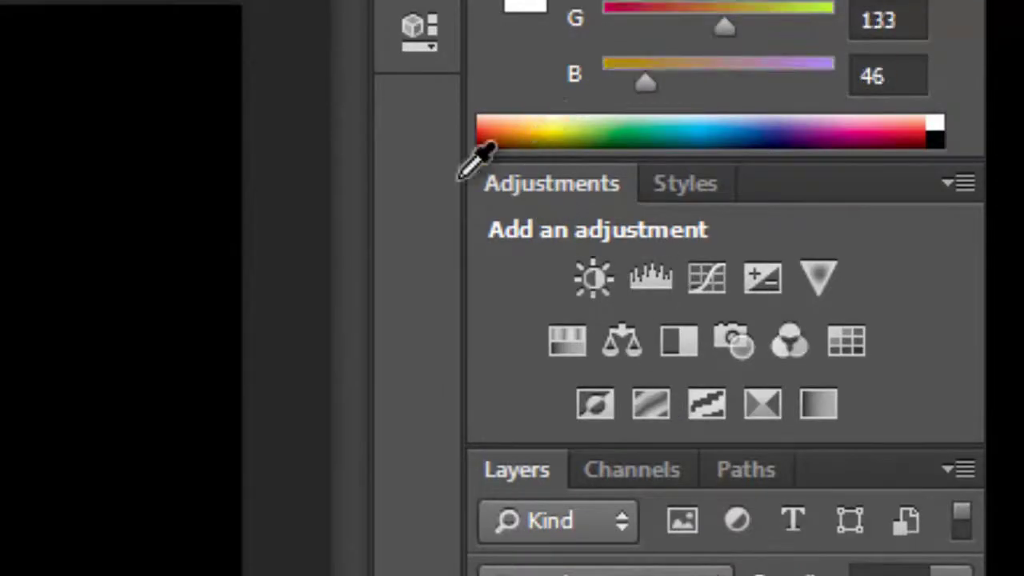
{"action": "left_click", "coordinate": [518, 122]}
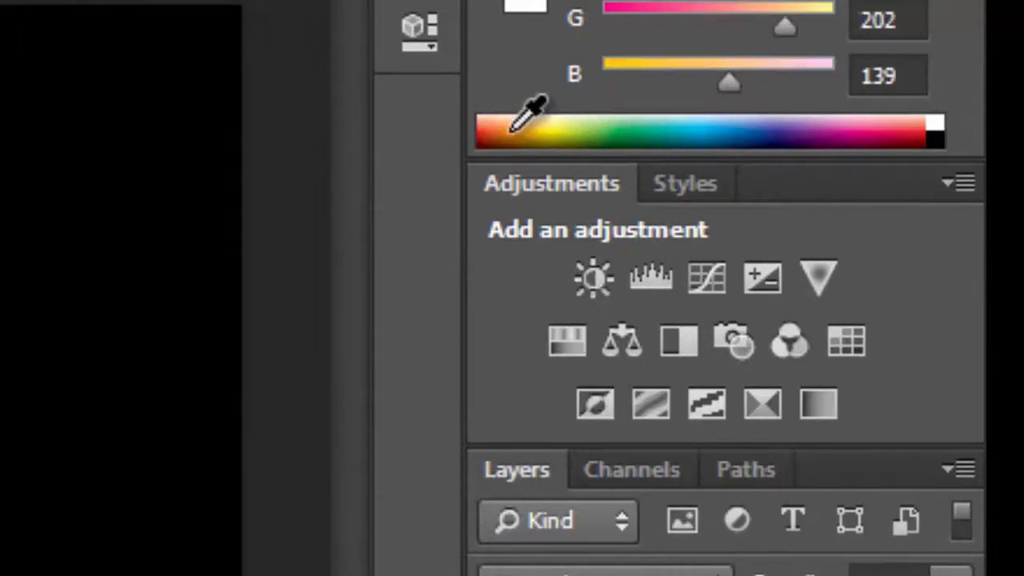
{"action": "left_click", "coordinate": [512, 132]}
{"action": "left_click", "coordinate": [521, 140]}
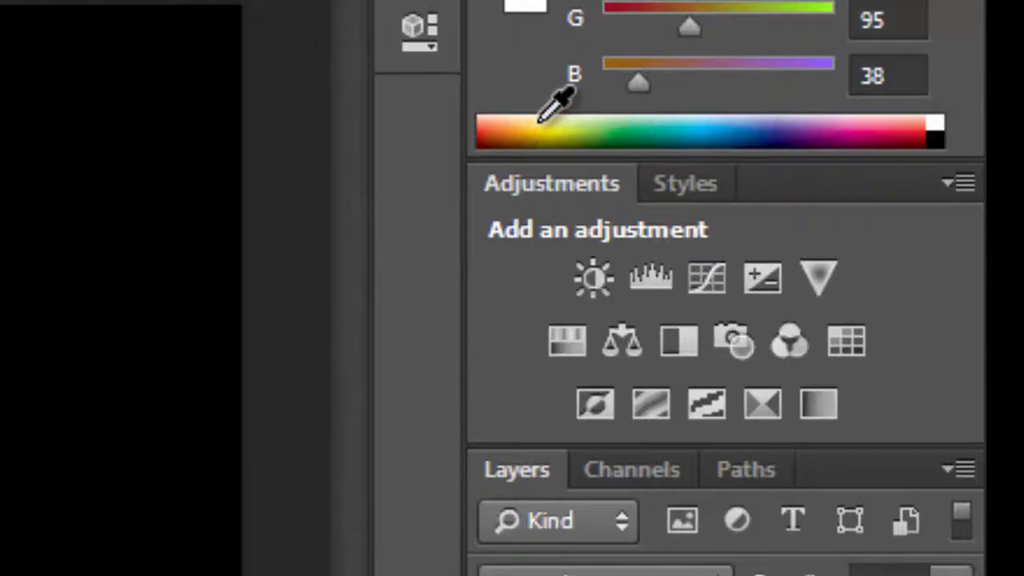
{"action": "left_click", "coordinate": [535, 123]}
{"action": "left_click", "coordinate": [526, 120]}
{"action": "left_click", "coordinate": [521, 120]}
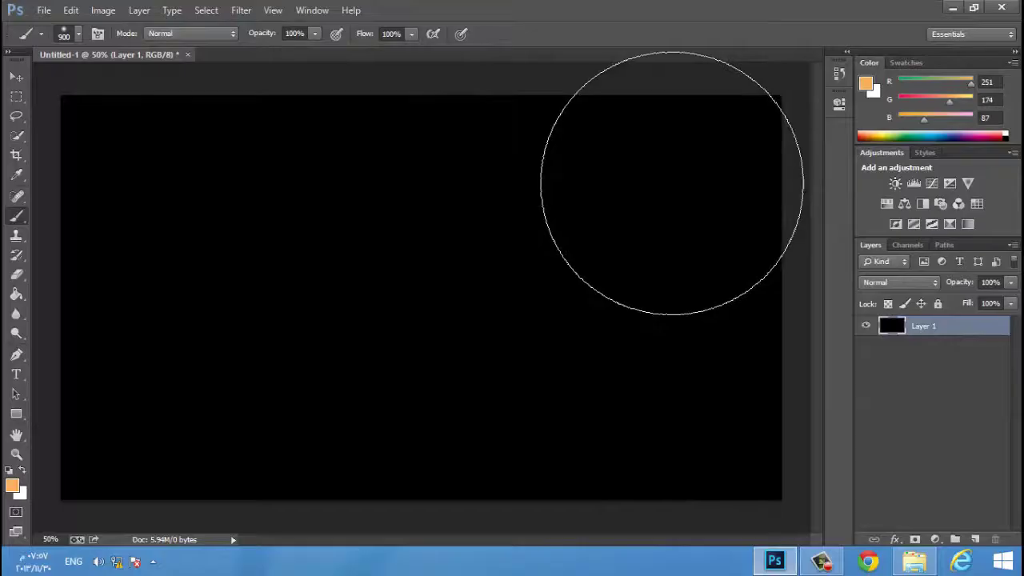
Paint four soft orange glow spots on Layer 1, two across the upper half and two across the lower half.
{"action": "left_click", "coordinate": [648, 188]}
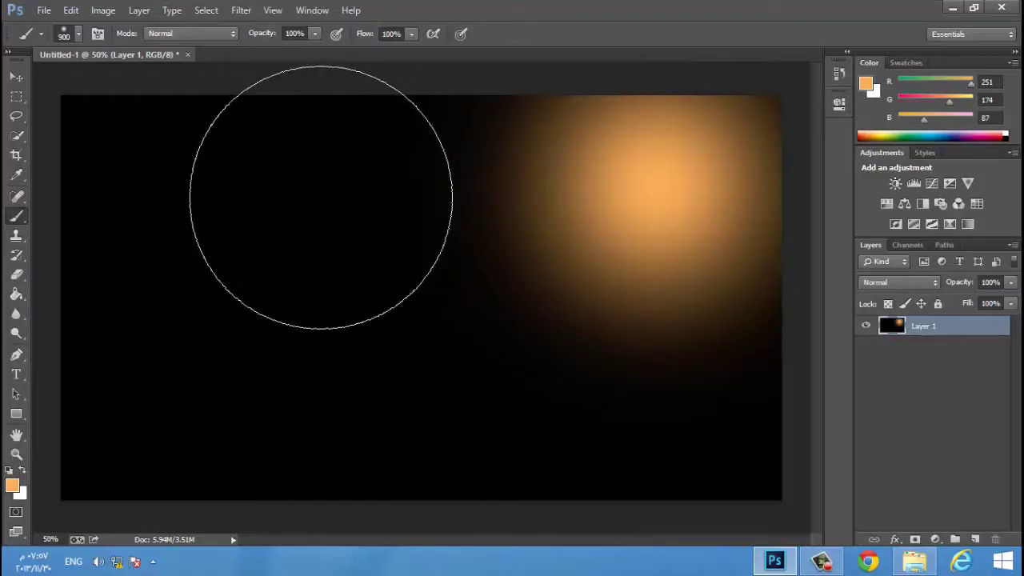
{"action": "left_click", "coordinate": [320, 196]}
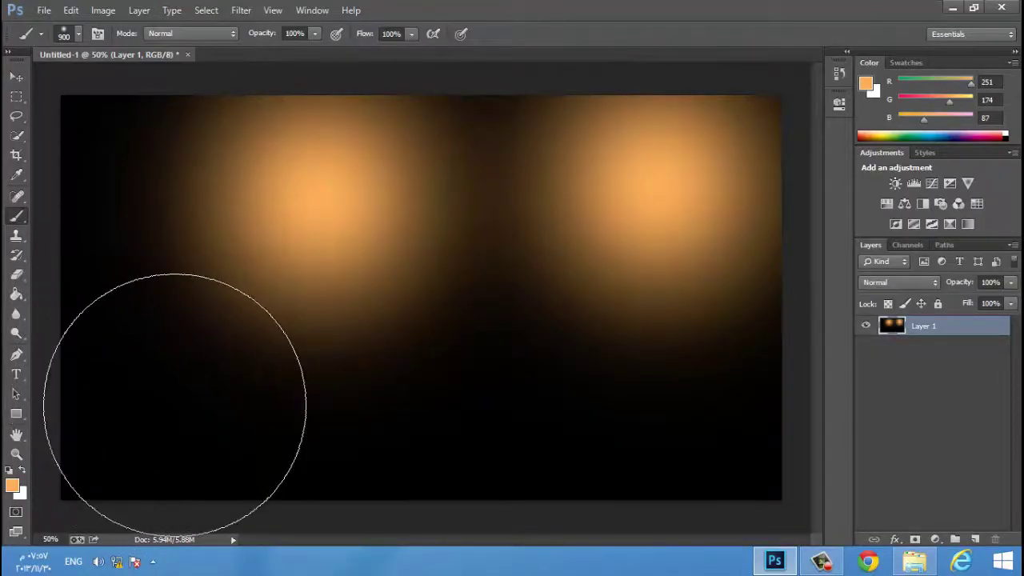
{"action": "left_click", "coordinate": [175, 404]}
{"action": "left_click", "coordinate": [617, 428]}
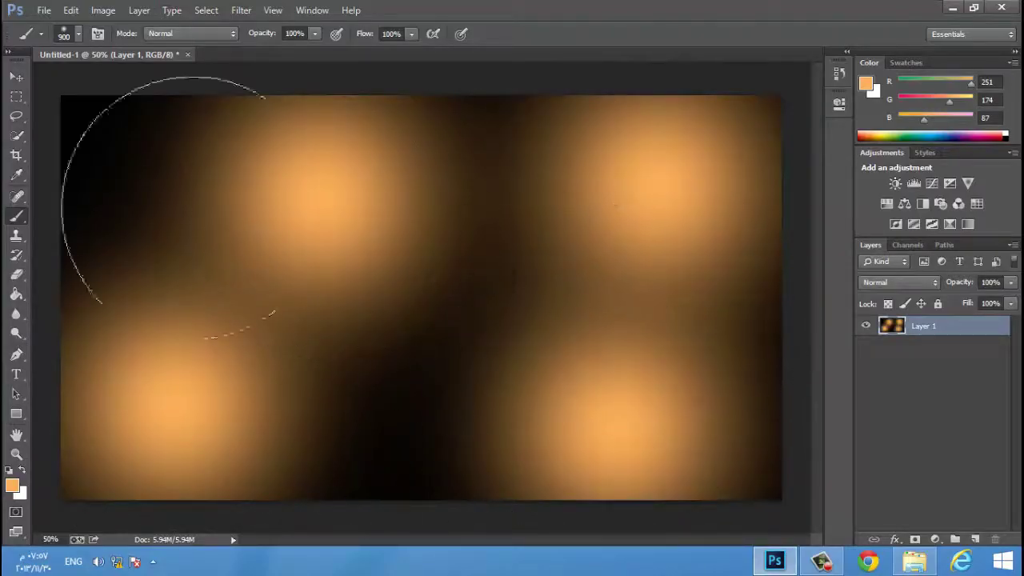
{"action": "left_click", "coordinate": [16, 76]}
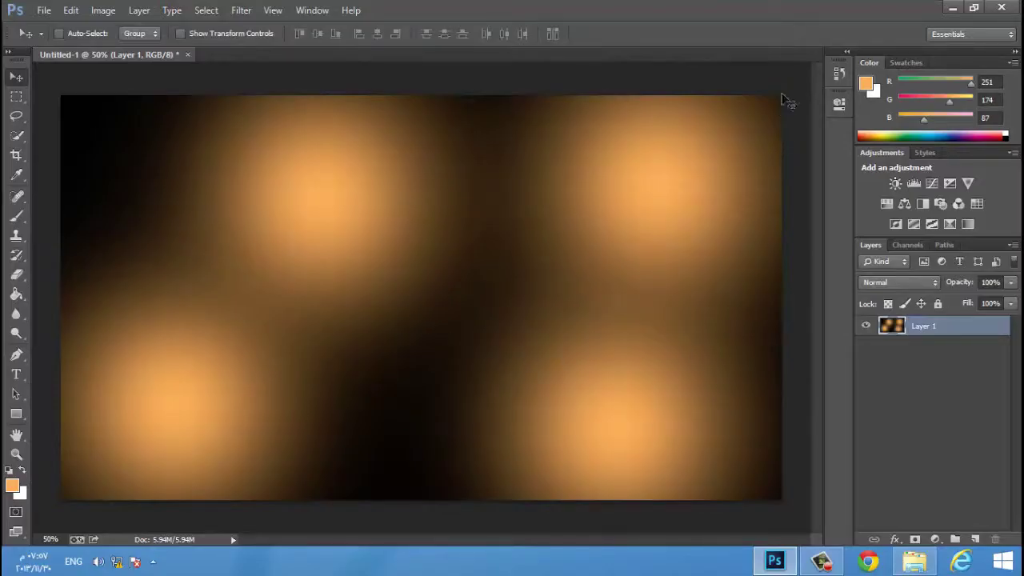
Place the desktop file 1.psd with the "Be" button into the open orange glow document.
{"action": "left_click", "coordinate": [952, 7]}
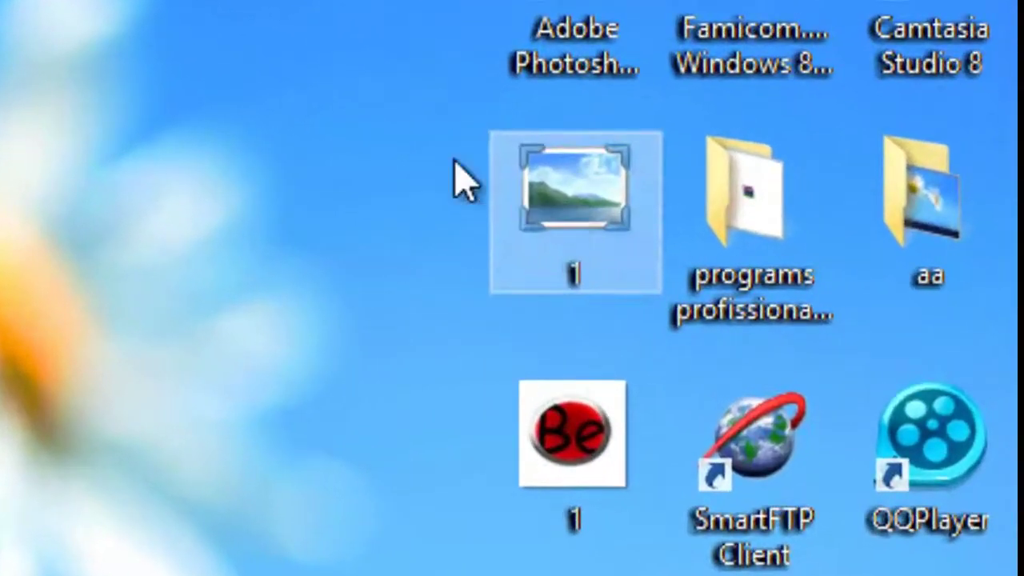
{"action": "left_click_drag", "start_coordinate": [512, 160], "coordinate": [155, 142]}
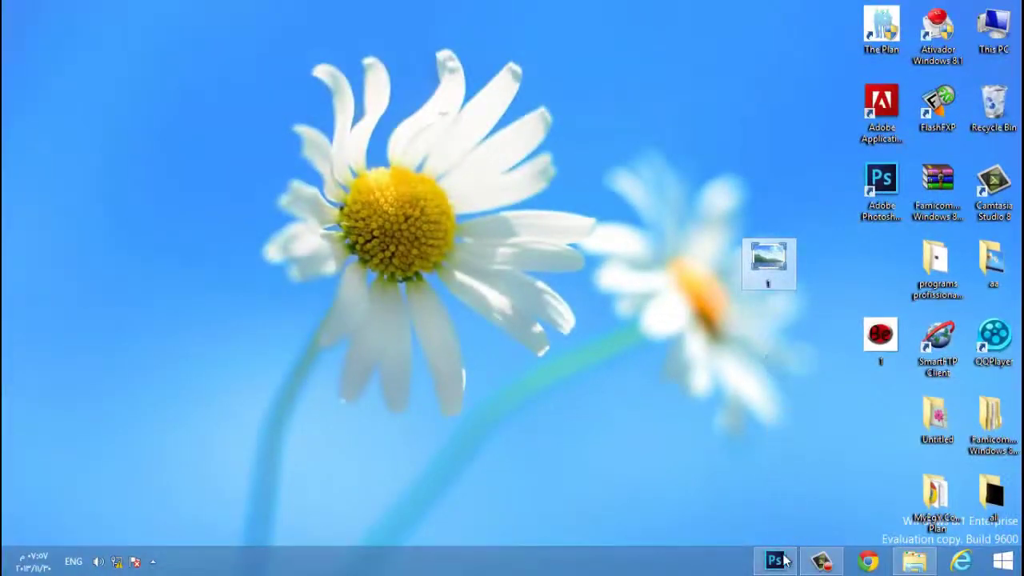
{"action": "left_click_drag", "start_coordinate": [784, 560], "coordinate": [599, 320]}
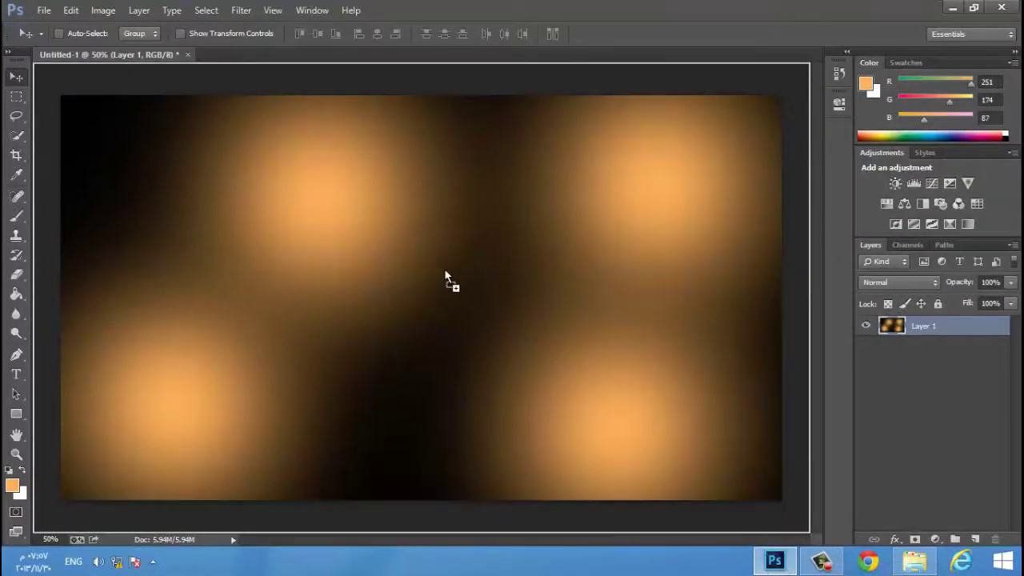
{"action": "left_click_drag", "start_coordinate": [446, 275], "coordinate": [446, 275]}
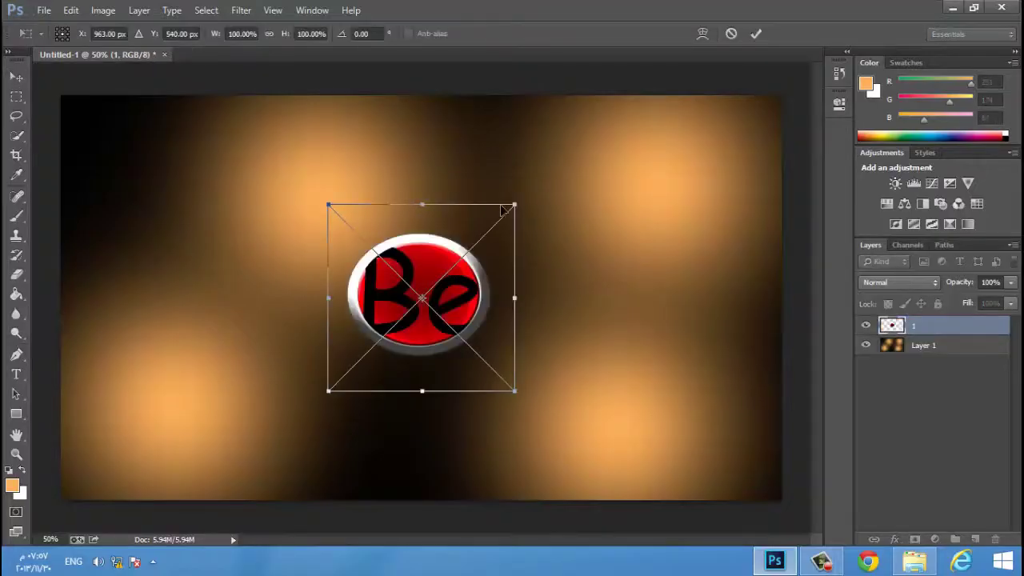
Scale the placed "Be" button to 191.20% width and 188.40% height, and move it slightly down and to the left on the canvas.
{"action": "left_click_drag", "start_coordinate": [518, 200], "coordinate": [611, 150]}
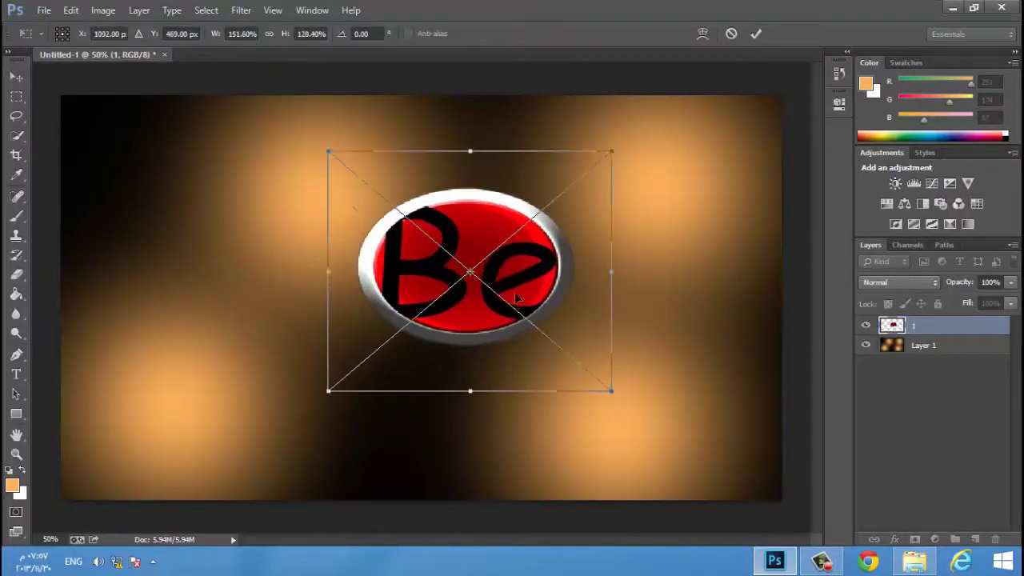
{"action": "left_click_drag", "start_coordinate": [321, 394], "coordinate": [254, 423]}
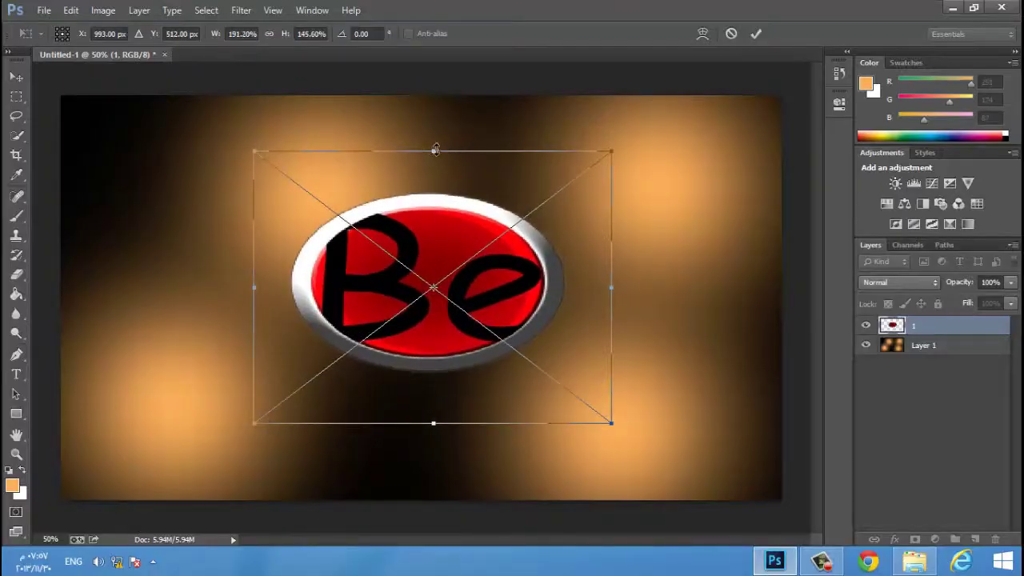
{"action": "left_click_drag", "start_coordinate": [435, 150], "coordinate": [434, 105]}
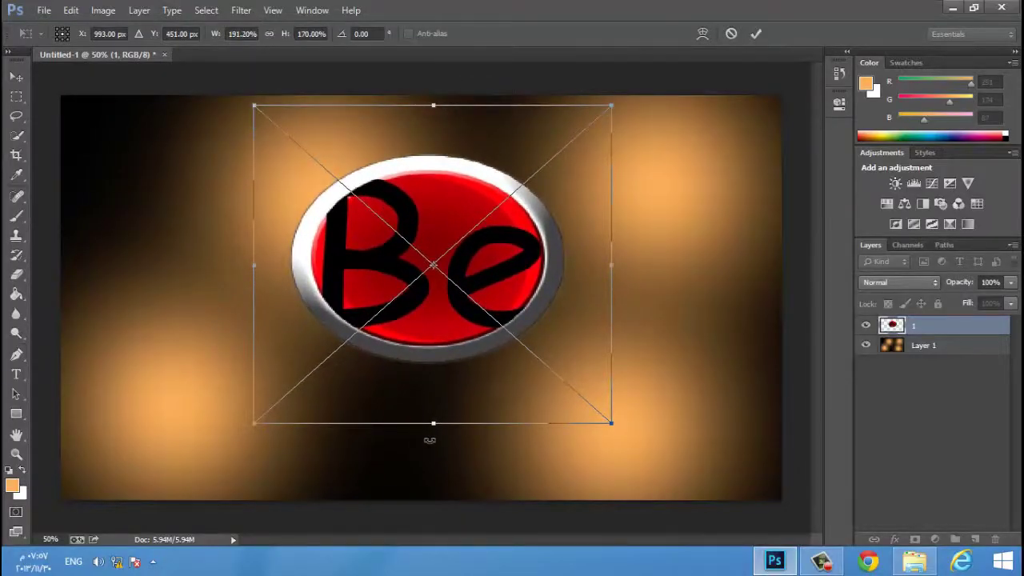
{"action": "left_click_drag", "start_coordinate": [432, 424], "coordinate": [433, 457]}
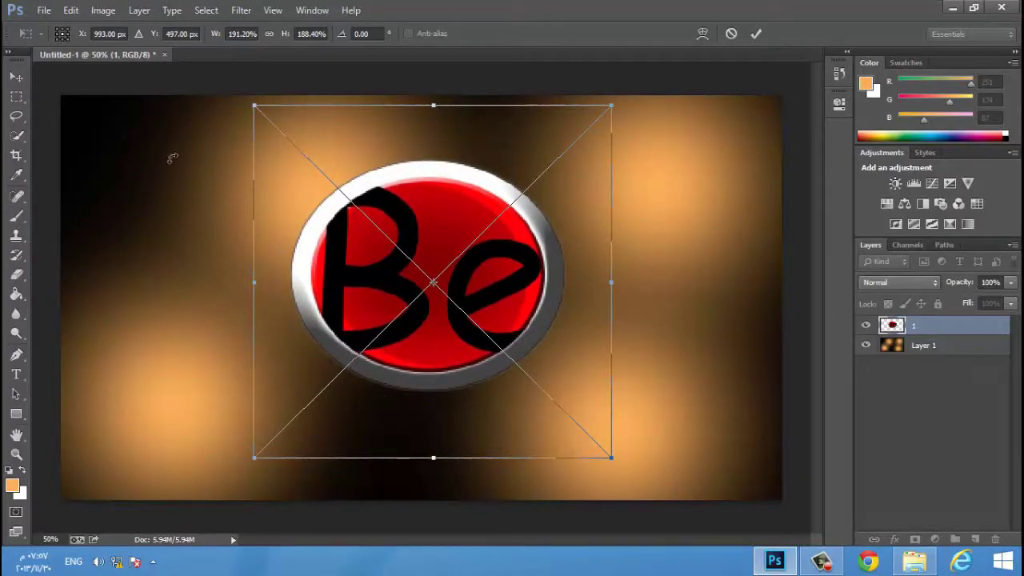
{"action": "left_click", "coordinate": [16, 76]}
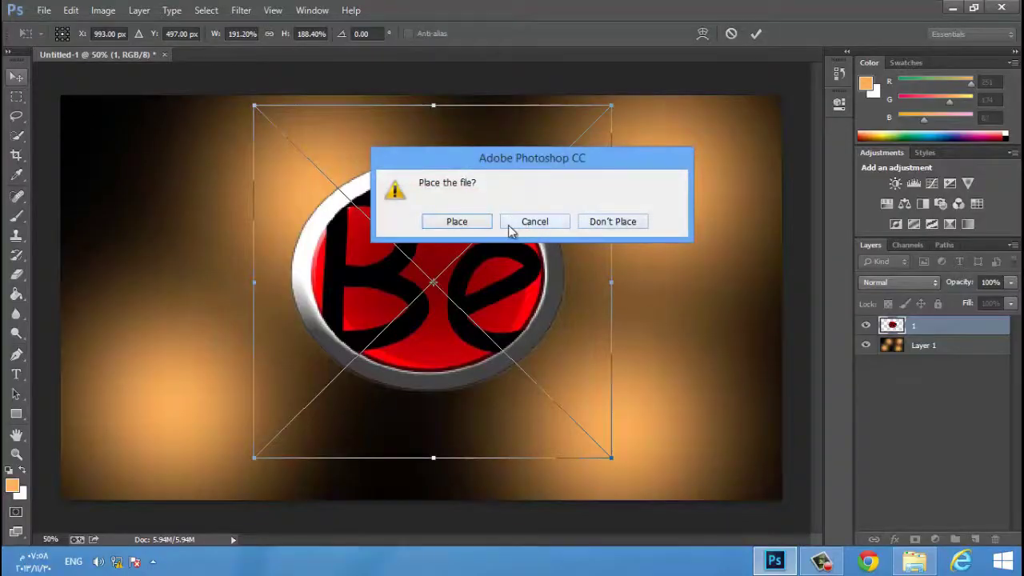
{"action": "key", "text": "Return"}
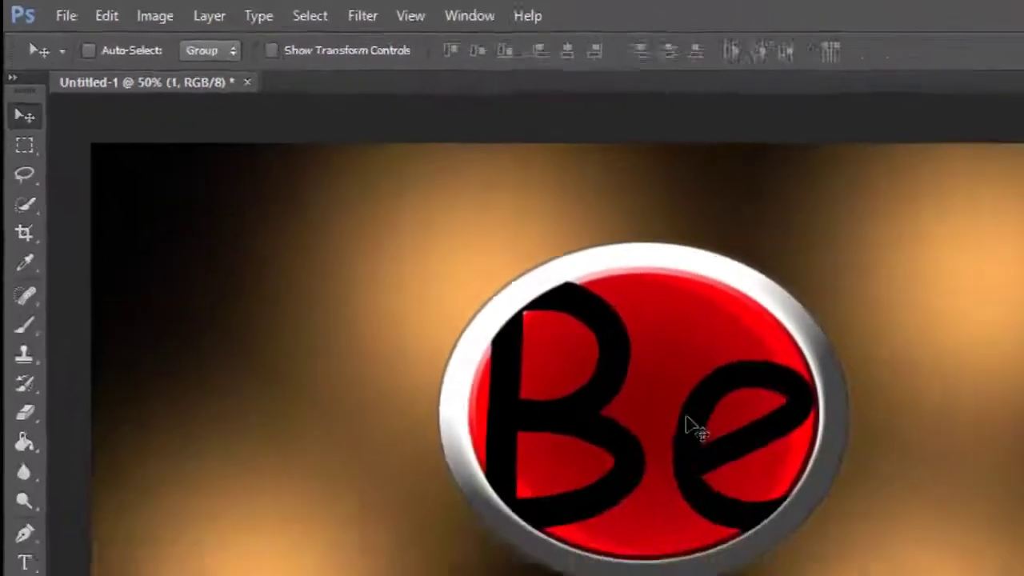
{"action": "left_click_drag", "start_coordinate": [472, 308], "coordinate": [439, 311]}
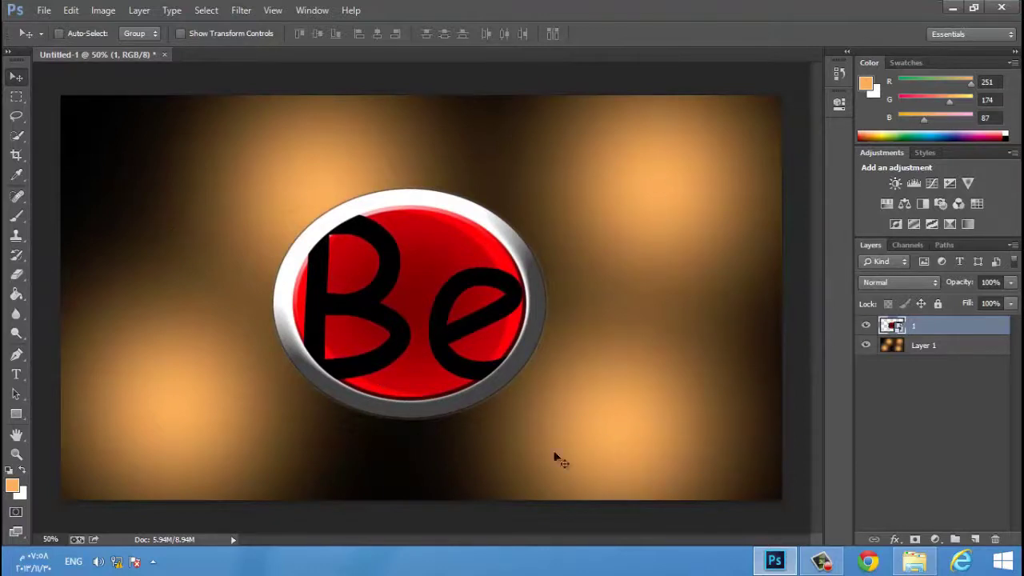
{"action": "left_click", "coordinate": [44, 11]}
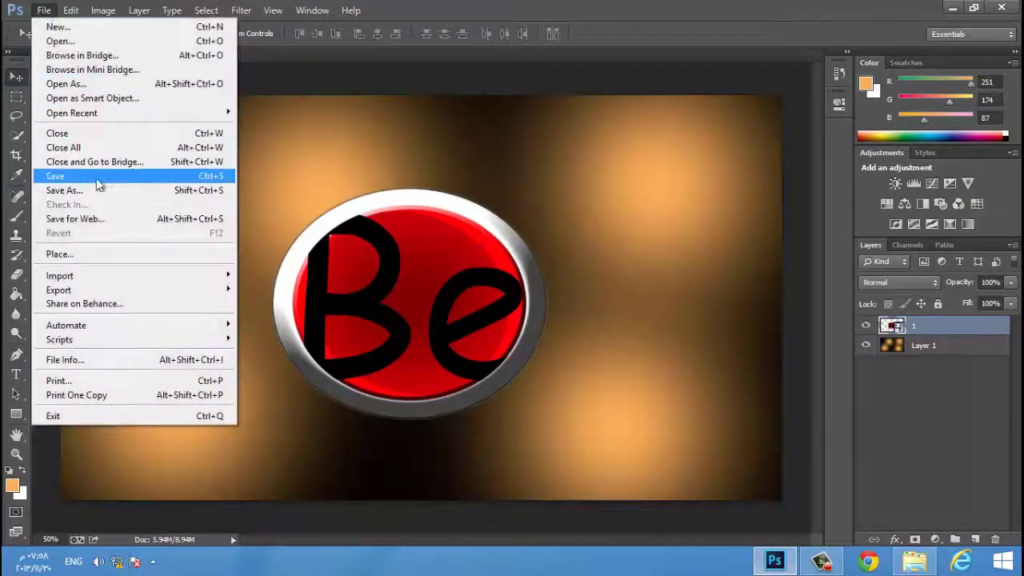
{"action": "left_click", "coordinate": [80, 190]}
{"action": "left_click", "coordinate": [171, 301]}
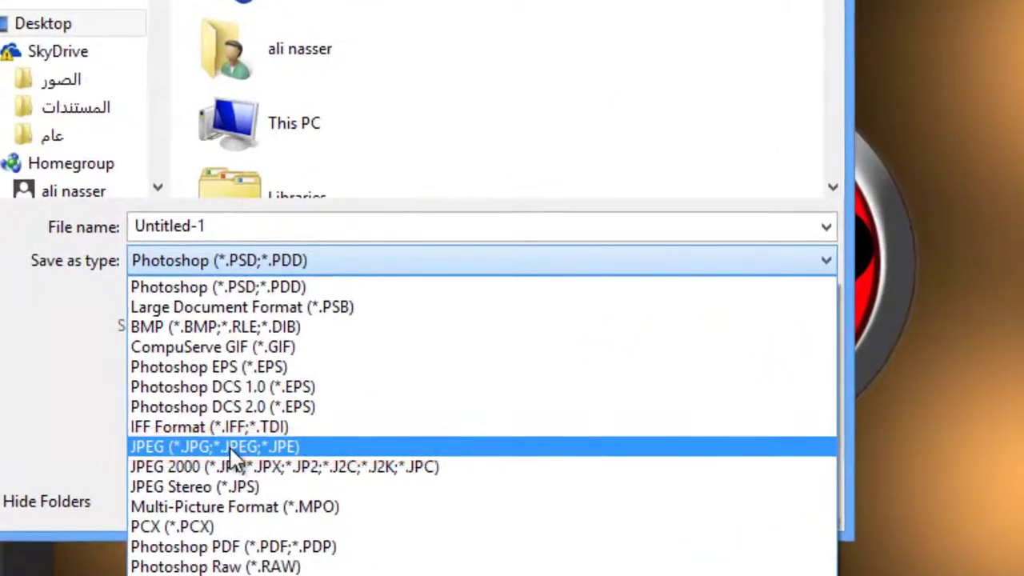
{"action": "left_click", "coordinate": [218, 286]}
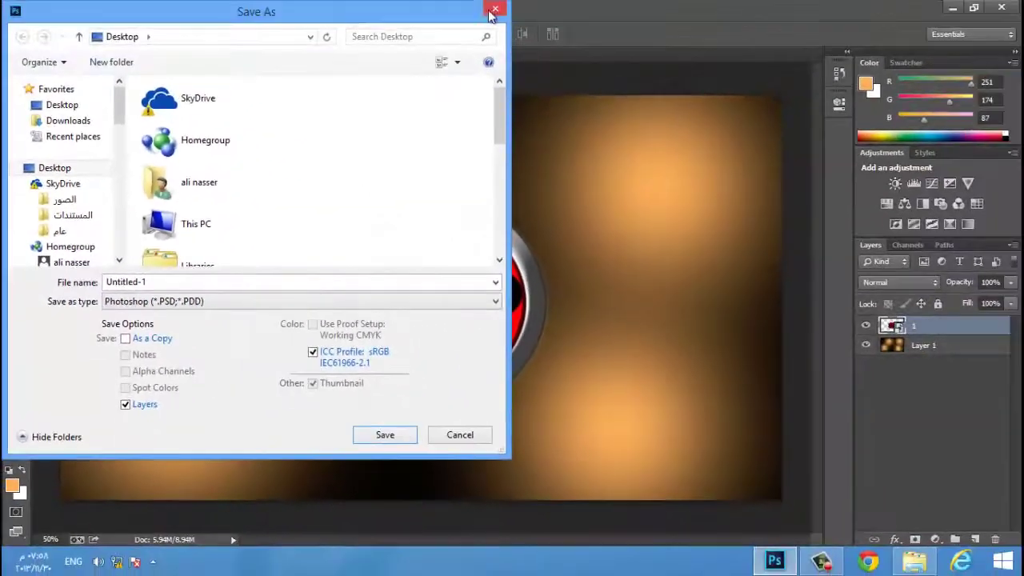
{"action": "left_click", "coordinate": [492, 11]}
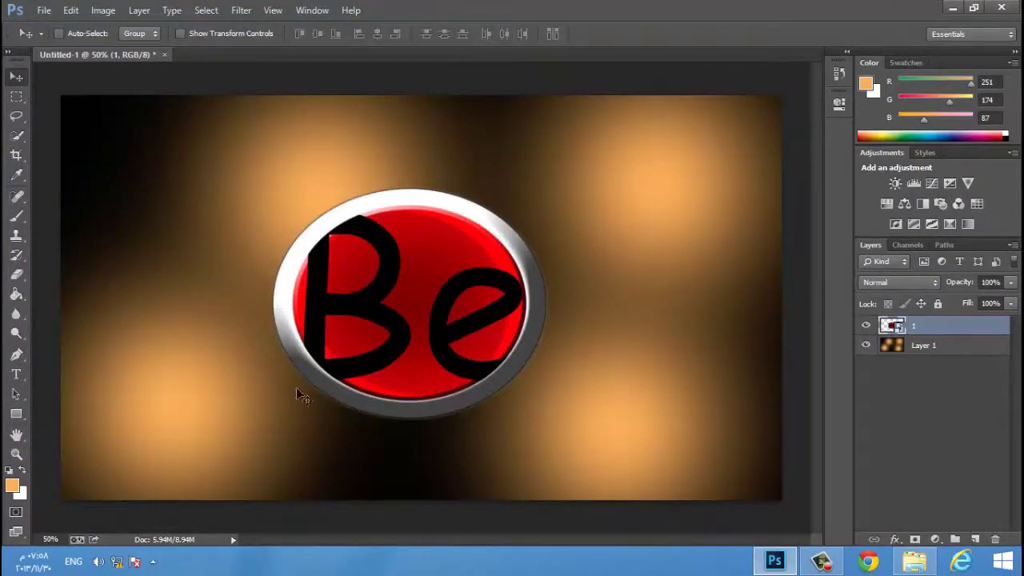
{"action": "left_click", "coordinate": [18, 376]}
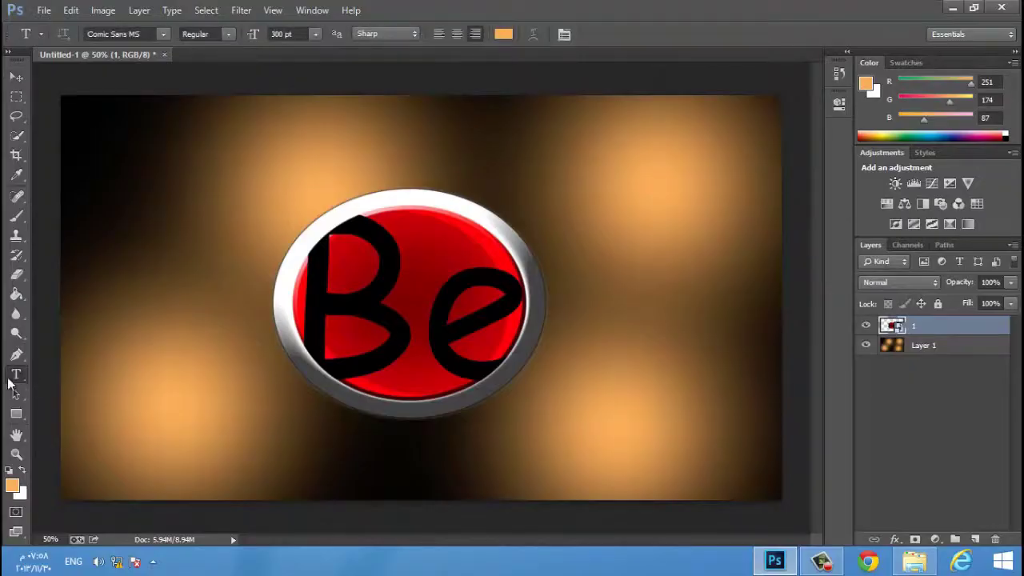
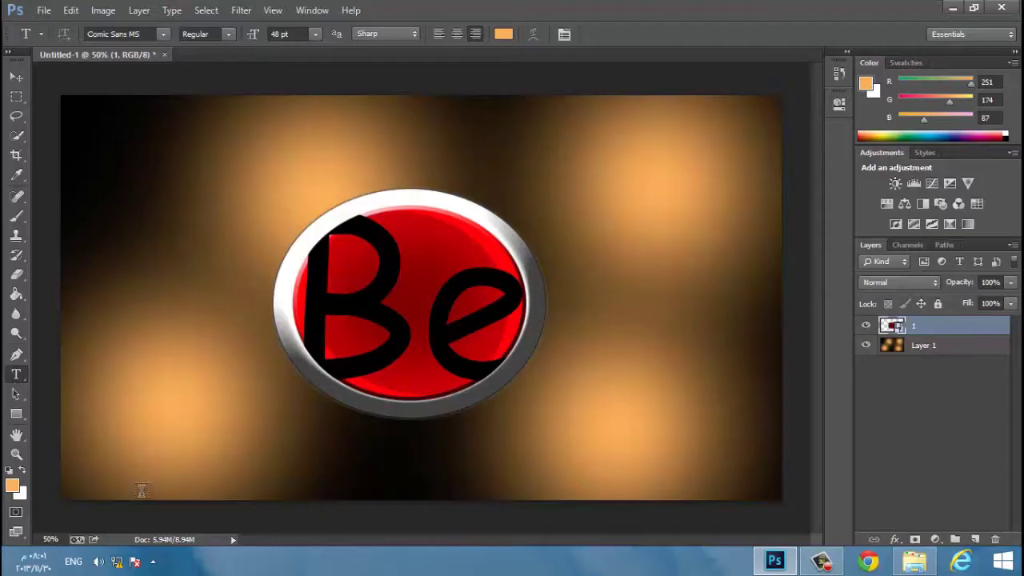
{"action": "left_click_drag", "start_coordinate": [142, 491], "coordinate": [765, 455]}
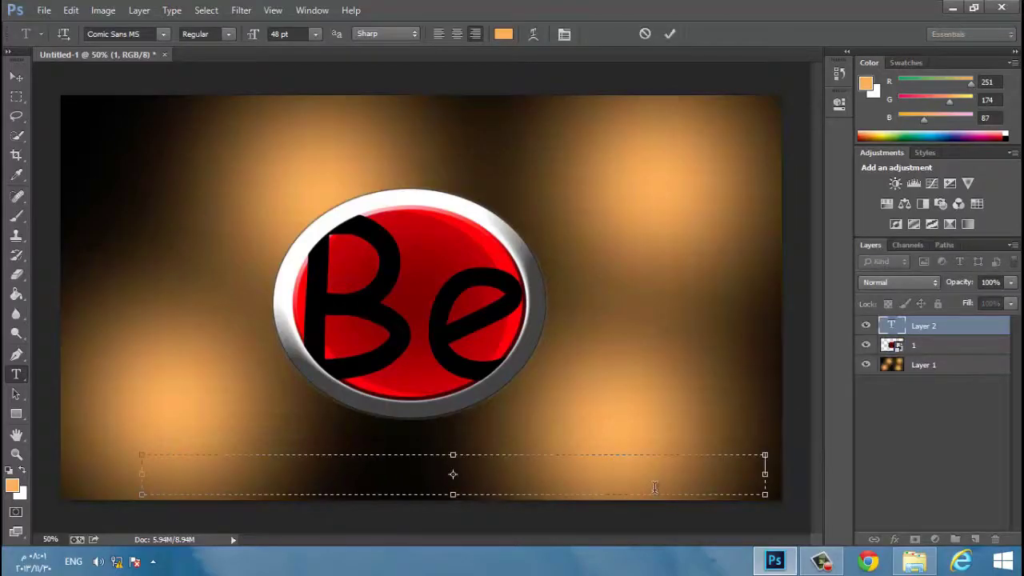
{"action": "left_click", "coordinate": [163, 34]}
{"action": "left_click", "coordinate": [162, 77]}
{"action": "type", "text": "bast"}
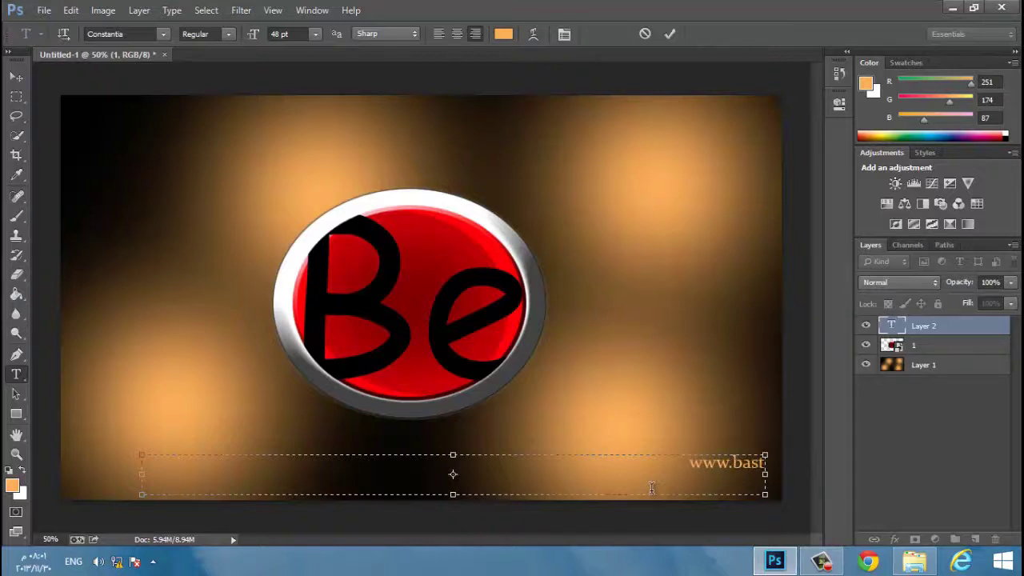
{"action": "type", "text": "ful"}
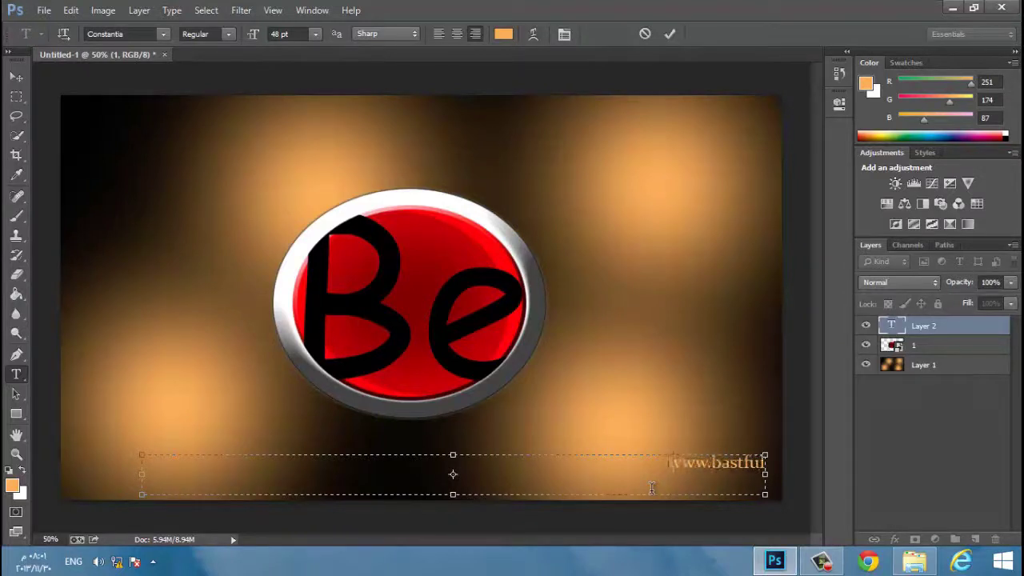
{"action": "type", "text": "2"}
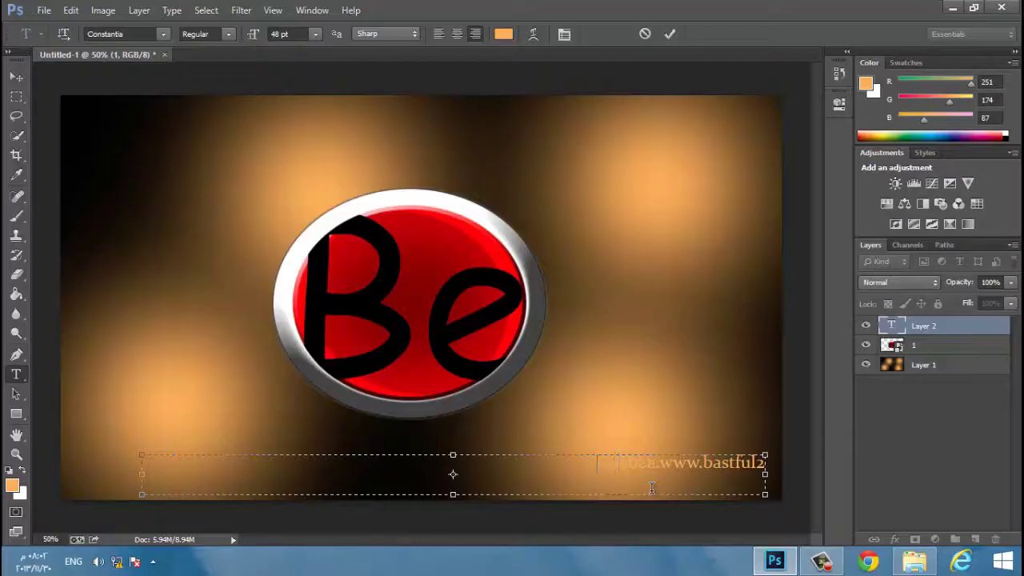
{"action": "type", "text": "behza.com"}
Change the web address text to the Copperplate Gothic Light font at 72 pt.
{"action": "left_click_drag", "start_coordinate": [577, 472], "coordinate": [760, 468]}
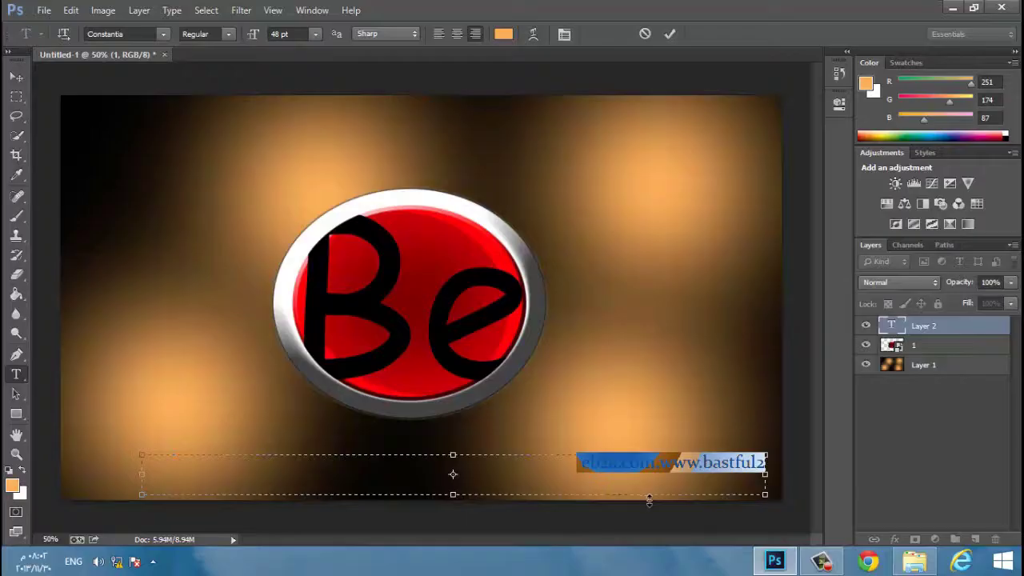
{"action": "left_click", "coordinate": [816, 564]}
{"action": "left_click", "coordinate": [812, 566]}
{"action": "left_click", "coordinate": [162, 34]}
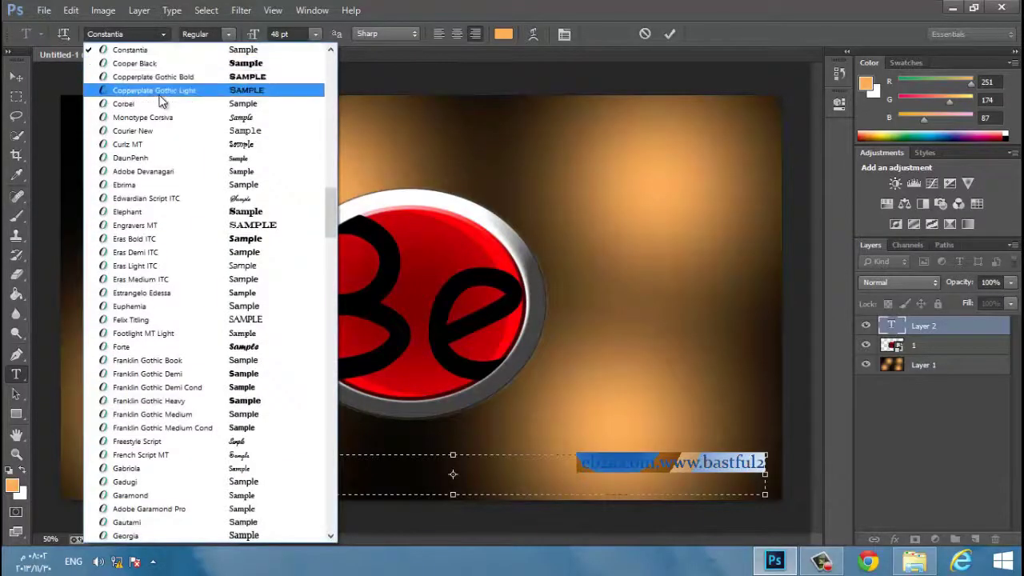
{"action": "left_click", "coordinate": [158, 92]}
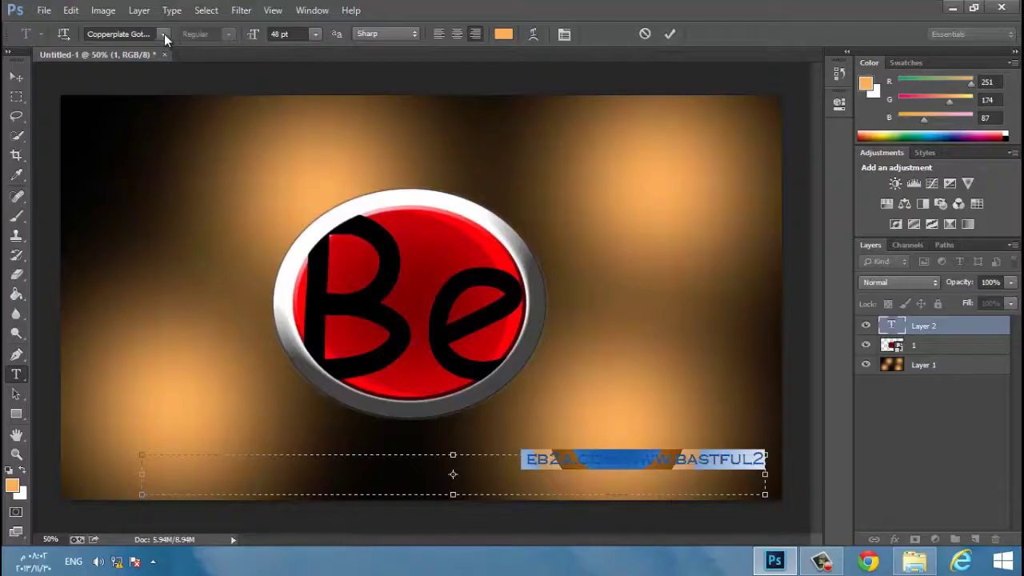
{"action": "left_click", "coordinate": [315, 34]}
{"action": "left_click", "coordinate": [310, 291]}
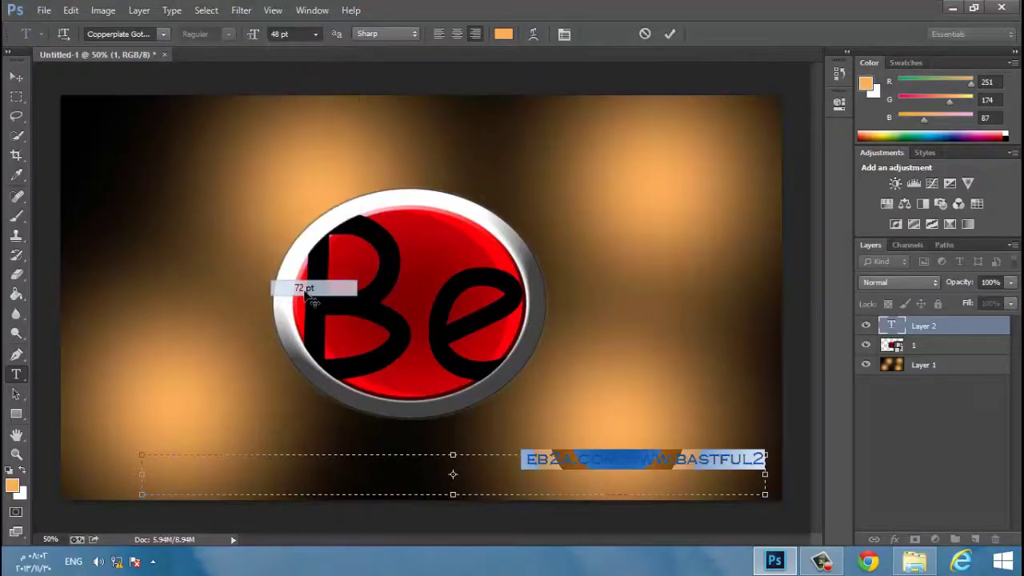
{"action": "left_click", "coordinate": [370, 455]}
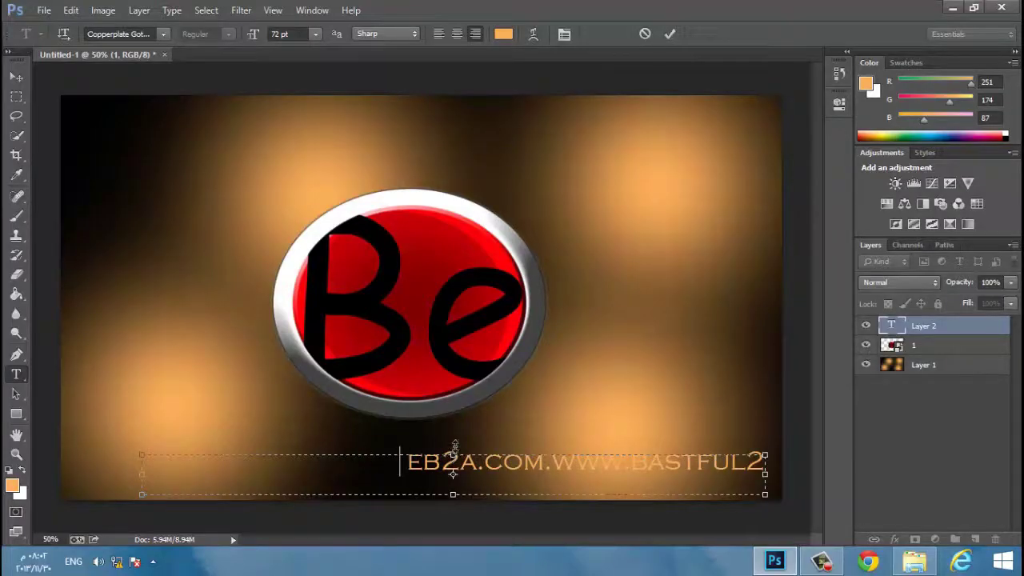
Extend the text box slightly upward and move the web address so it sits centered beneath the "Be" button.
{"action": "left_click_drag", "start_coordinate": [453, 448], "coordinate": [452, 439]}
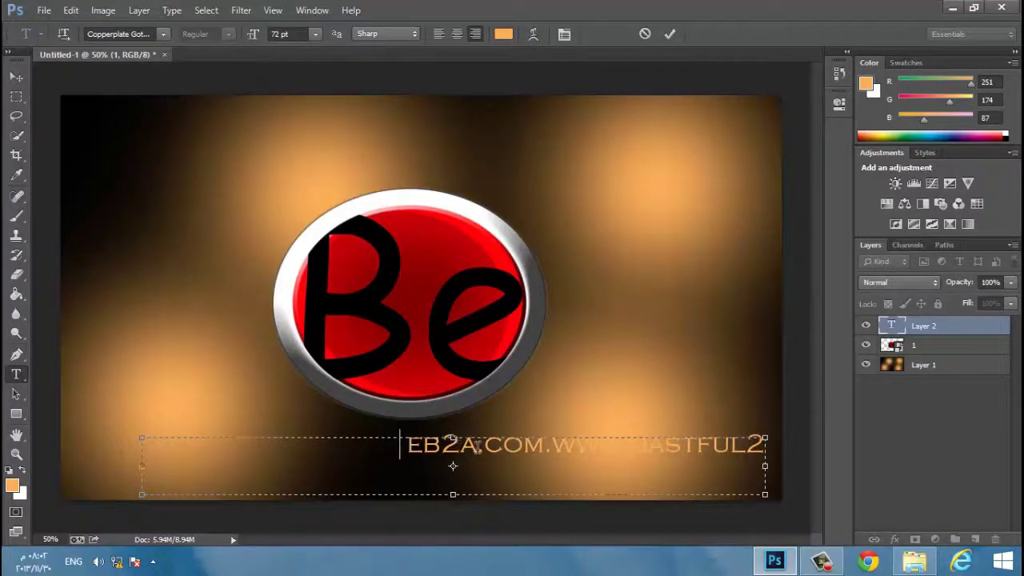
{"action": "left_click", "coordinate": [17, 77]}
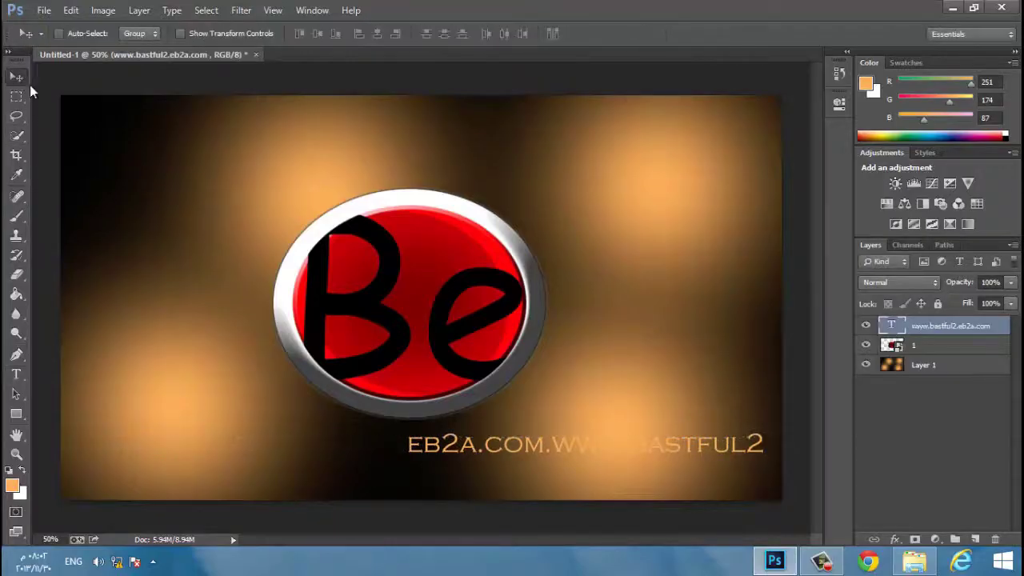
{"action": "left_click_drag", "start_coordinate": [595, 450], "coordinate": [411, 467]}
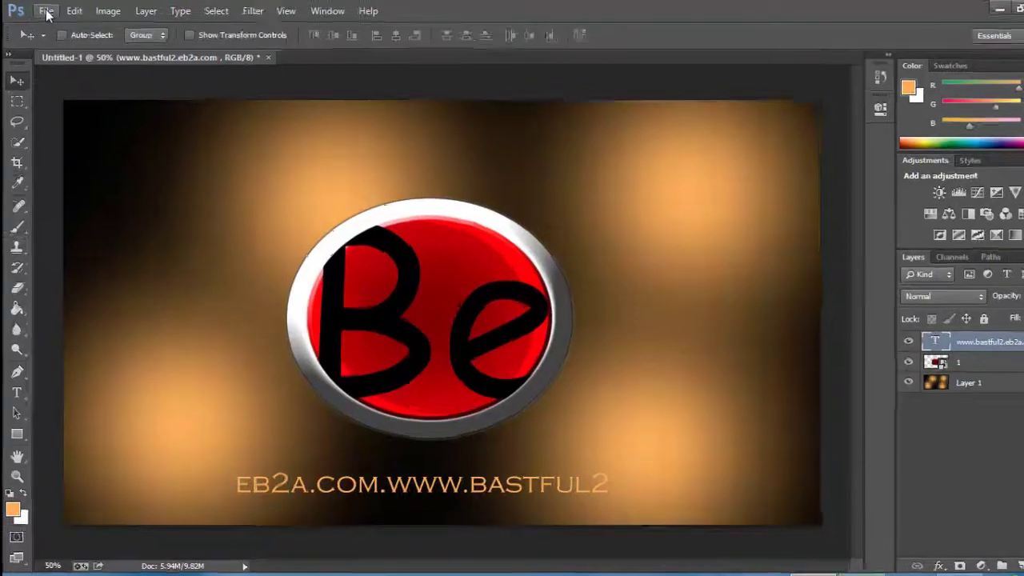
Save the design to the desktop as a JPEG named Untitled-1, and close Photoshop.
{"action": "left_click", "coordinate": [44, 9]}
{"action": "mouse_move", "coordinate": [71, 10]}
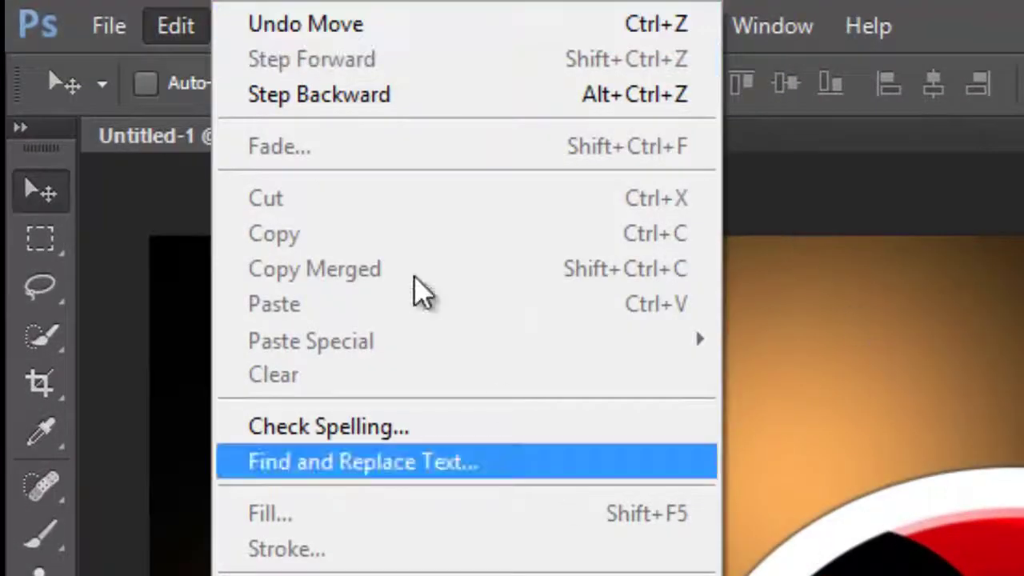
{"action": "mouse_move", "coordinate": [114, 28]}
{"action": "left_click", "coordinate": [196, 470]}
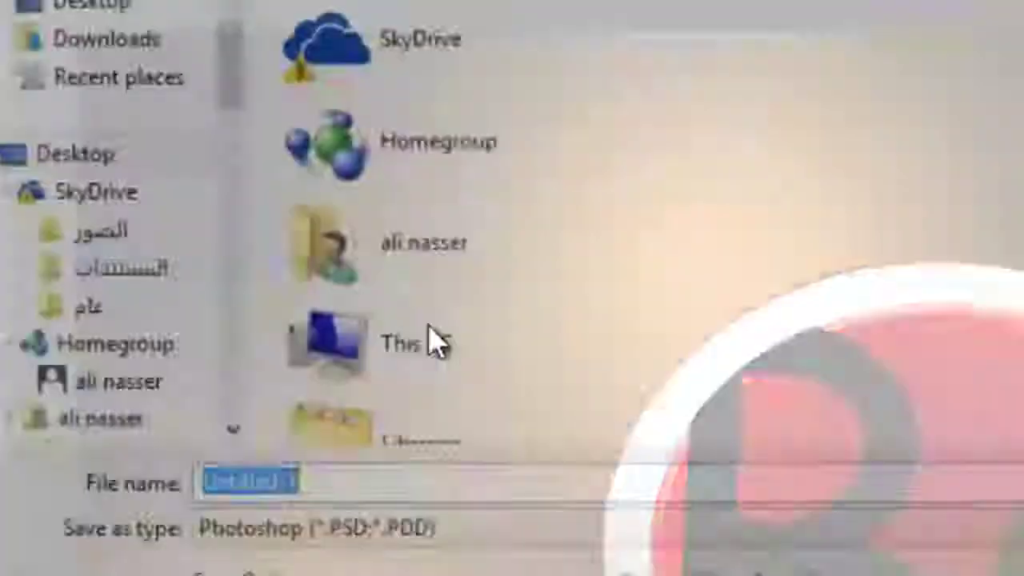
{"action": "left_click", "coordinate": [688, 528]}
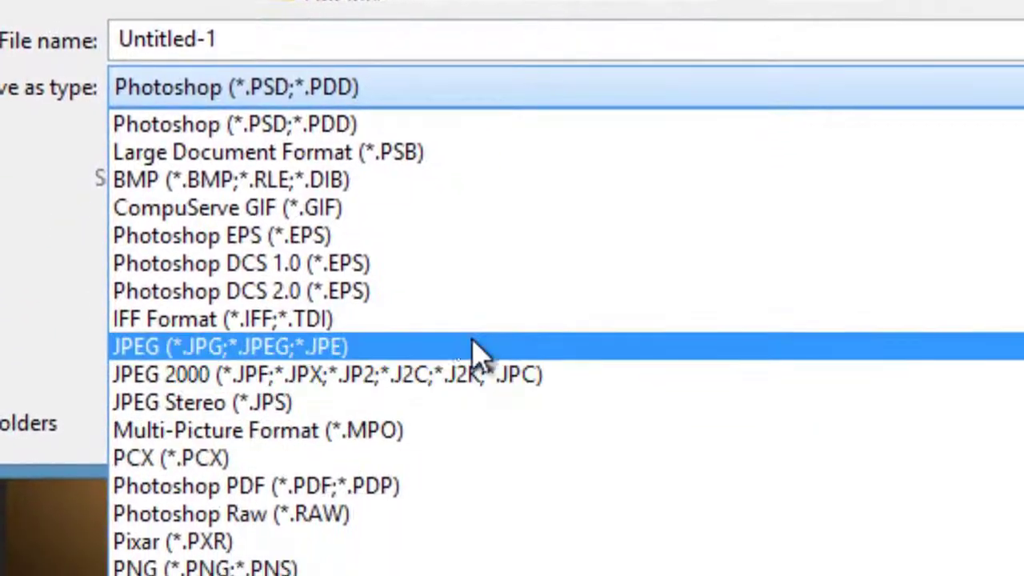
{"action": "left_click", "coordinate": [441, 348]}
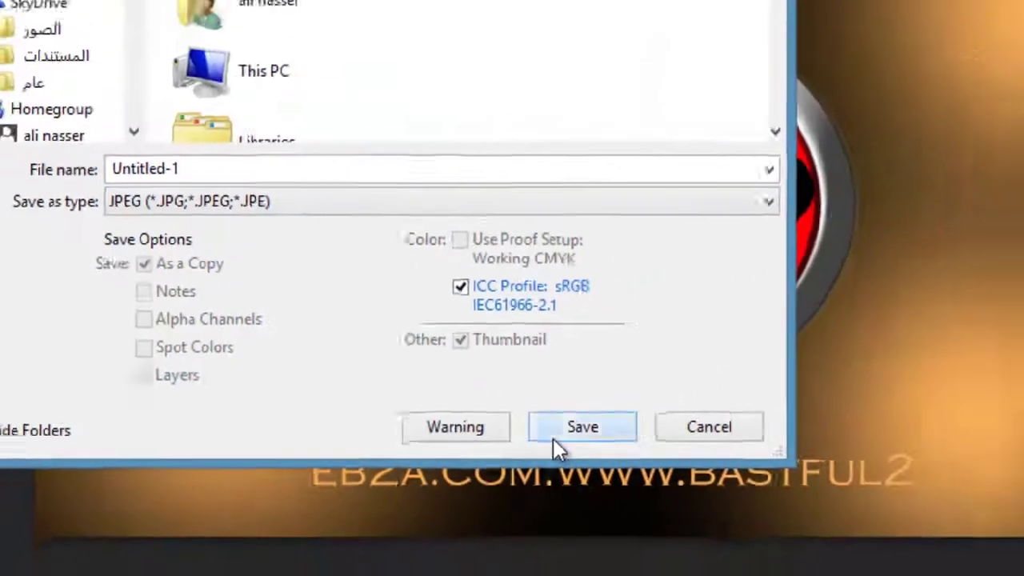
{"action": "left_click", "coordinate": [554, 436]}
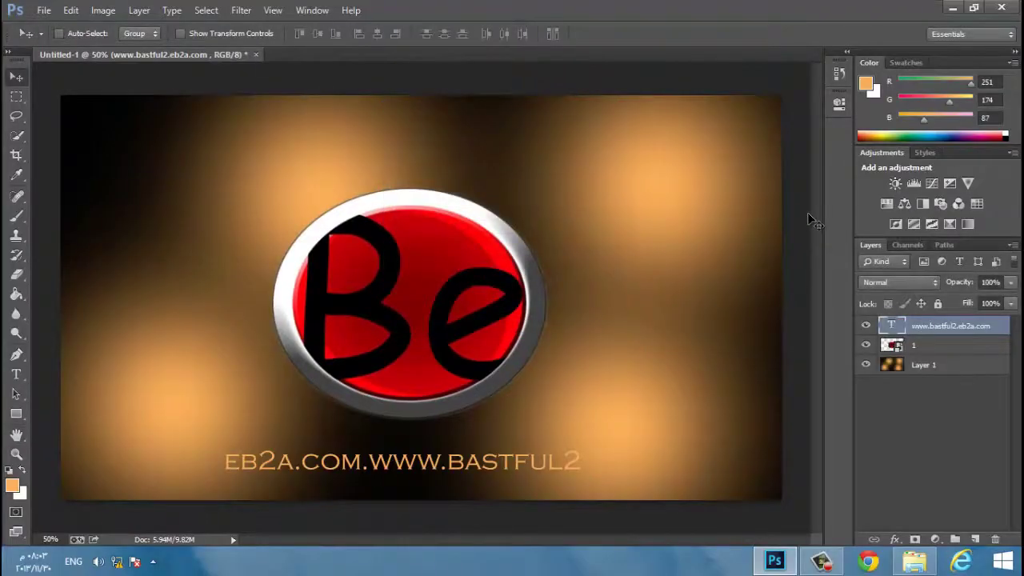
{"action": "left_click", "coordinate": [1000, 7]}
{"action": "left_click", "coordinate": [513, 221]}
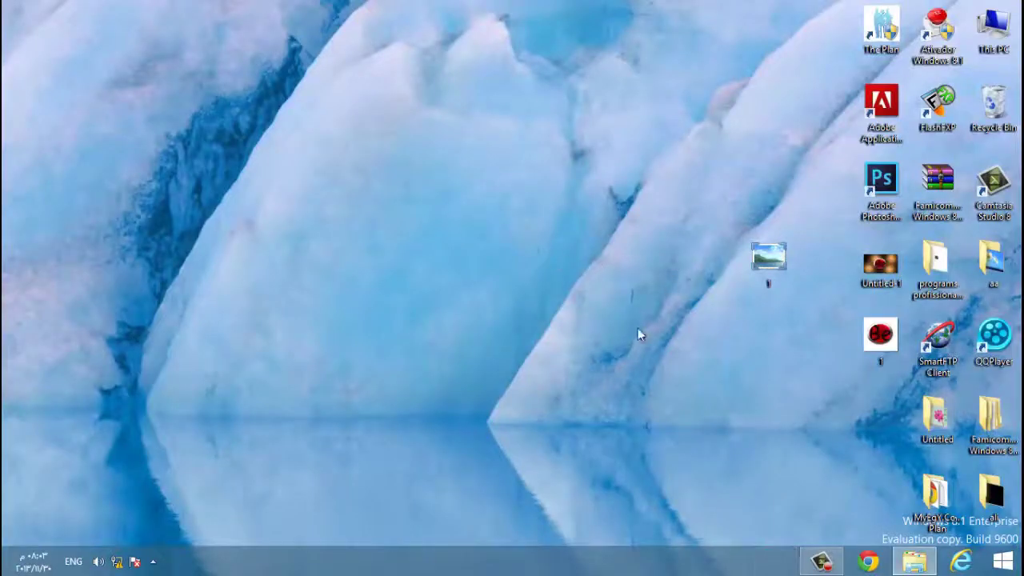
Move the Untitled-1 and "Be" button image icons close together in the middle of the desktop.
{"action": "left_click_drag", "start_coordinate": [885, 276], "coordinate": [567, 302]}
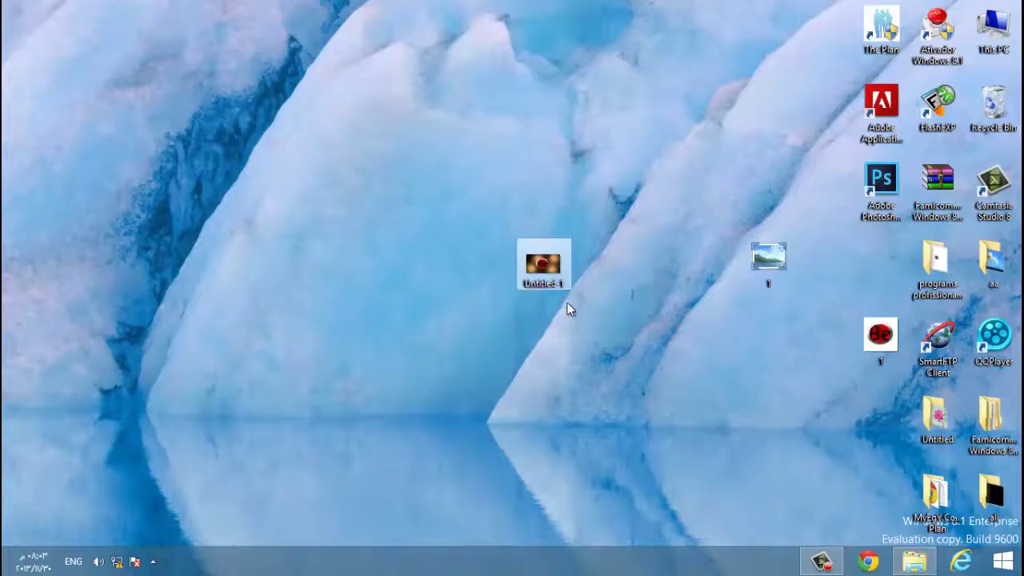
{"action": "left_click_drag", "start_coordinate": [463, 284], "coordinate": [627, 228]}
{"action": "left_click_drag", "start_coordinate": [880, 336], "coordinate": [431, 257]}
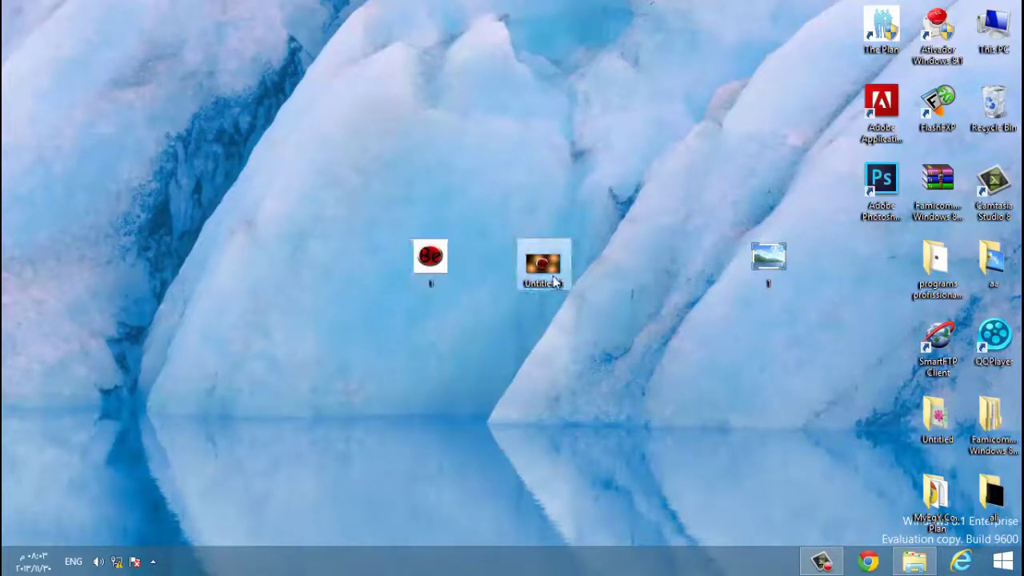
View the Untitled-1 image and the "Be" button image in the photo viewer, closing each one.
{"action": "double_click", "coordinate": [551, 284]}
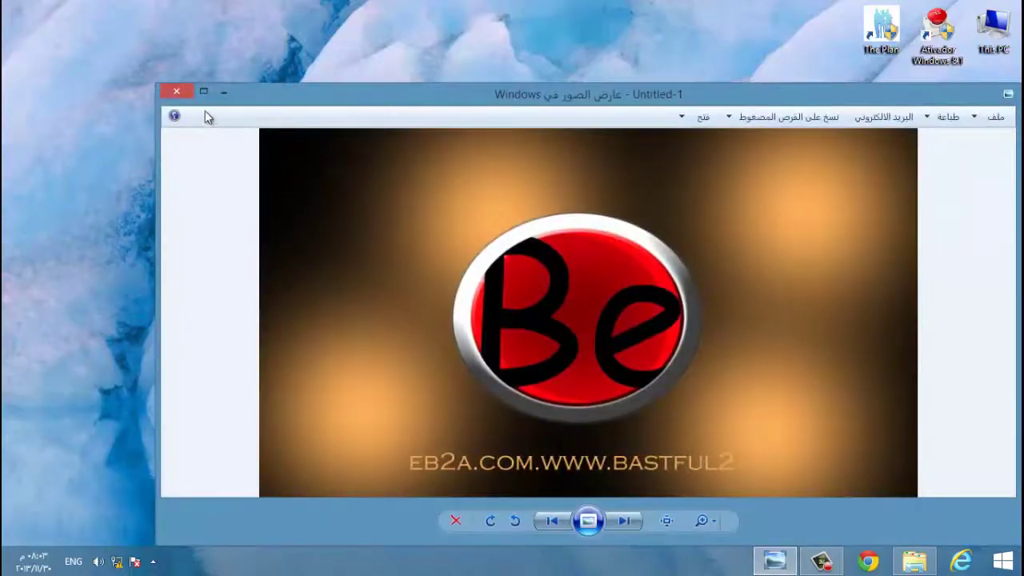
{"action": "left_click", "coordinate": [177, 90]}
{"action": "double_click", "coordinate": [432, 260]}
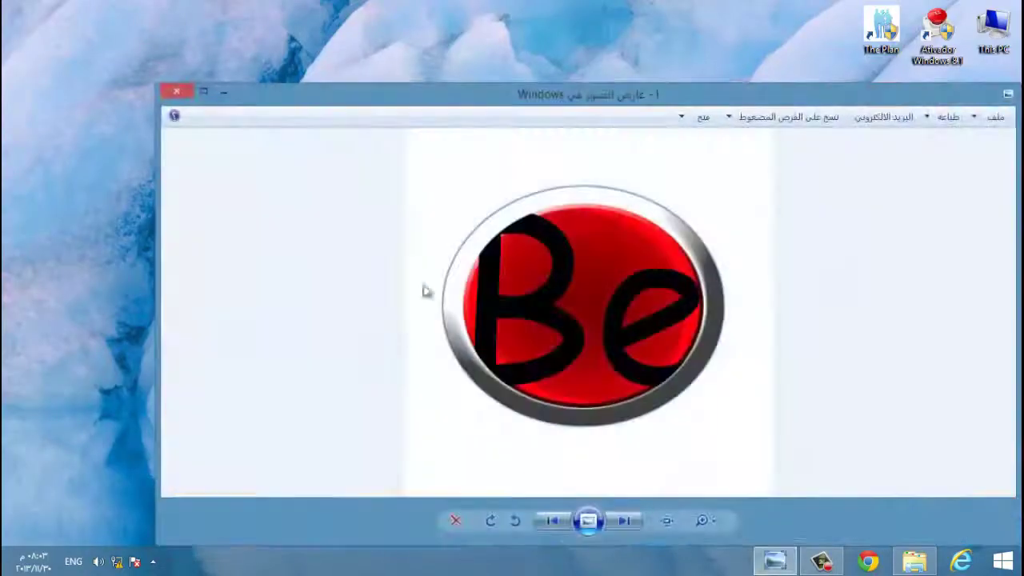
{"action": "key", "text": "alt+F4"}
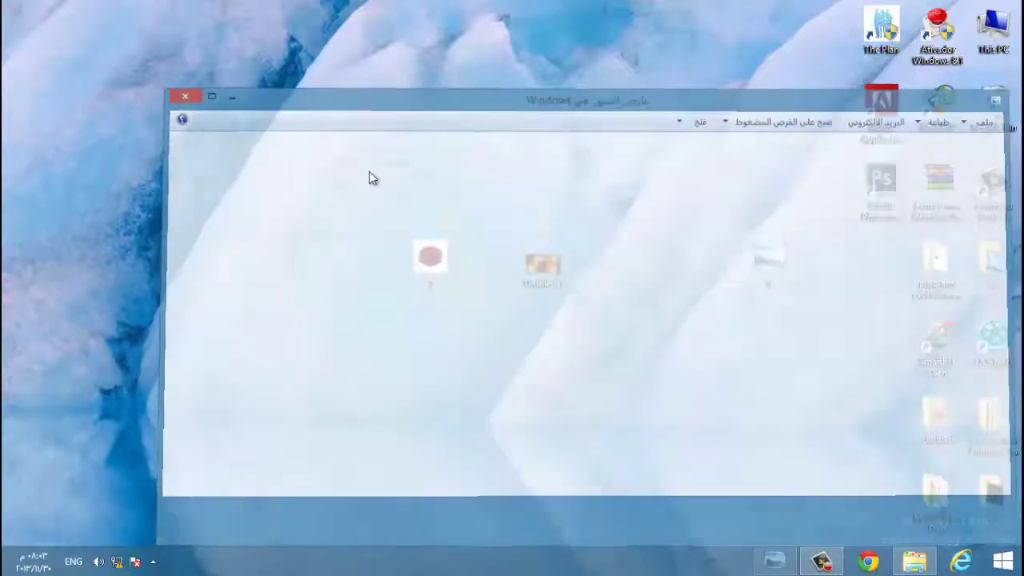
Move the two "Be" images back beside the other desktop icons and align the landscape image 1 above Untitled-1.
{"action": "left_click_drag", "start_coordinate": [381, 211], "coordinate": [560, 312]}
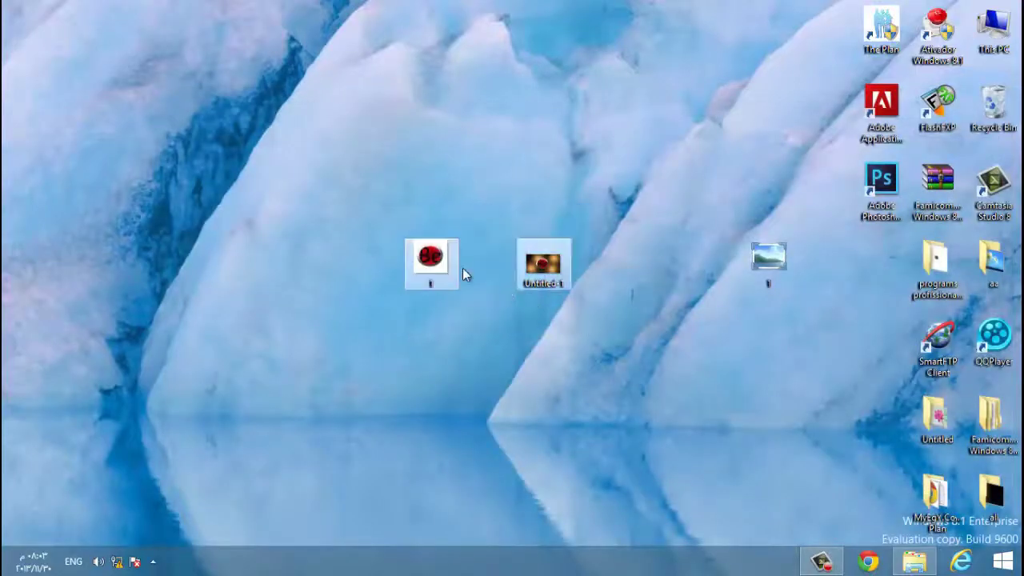
{"action": "left_click_drag", "start_coordinate": [457, 260], "coordinate": [826, 360]}
{"action": "left_click", "coordinate": [711, 283]}
{"action": "left_click_drag", "start_coordinate": [768, 257], "coordinate": [882, 346]}
{"action": "left_click", "coordinate": [816, 362]}
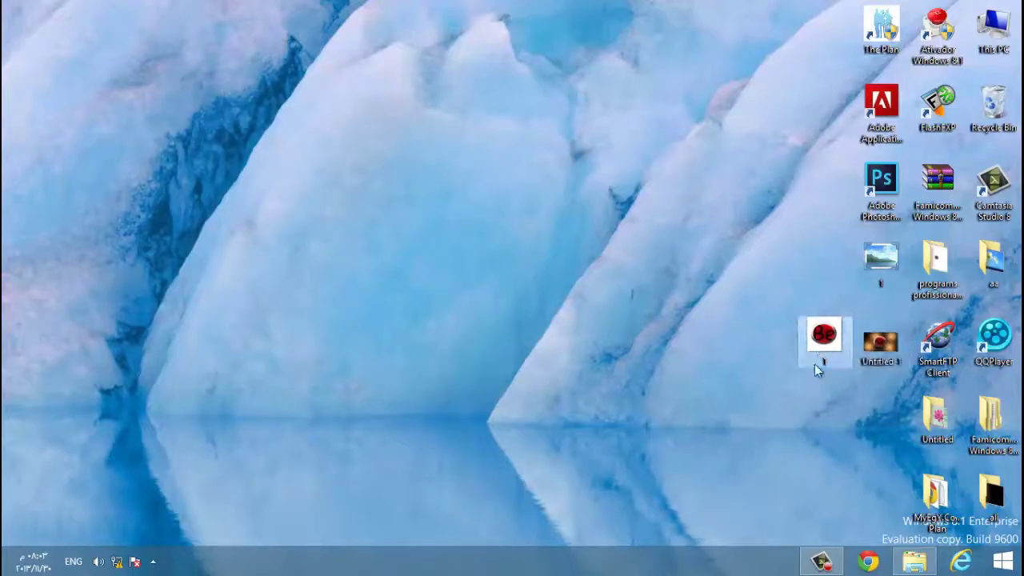